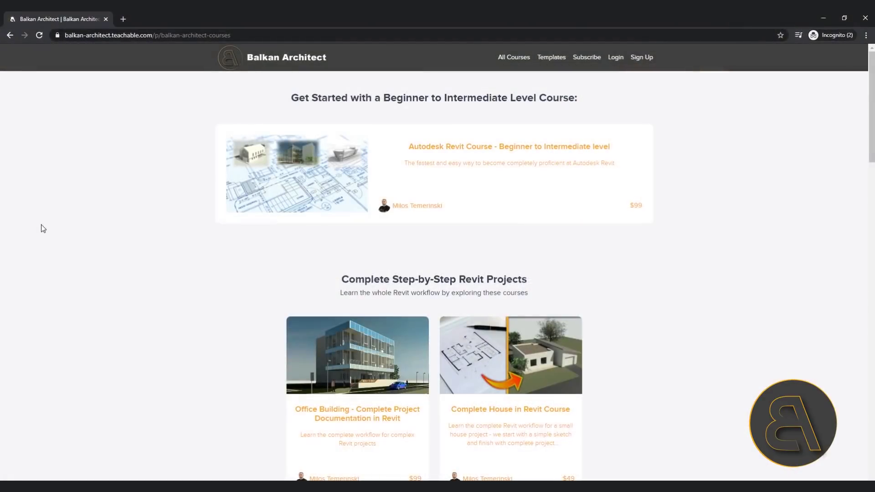
Look through the Revit courses offered on the course page, down to the specialised courses
scroll(44, 230, down, 8)
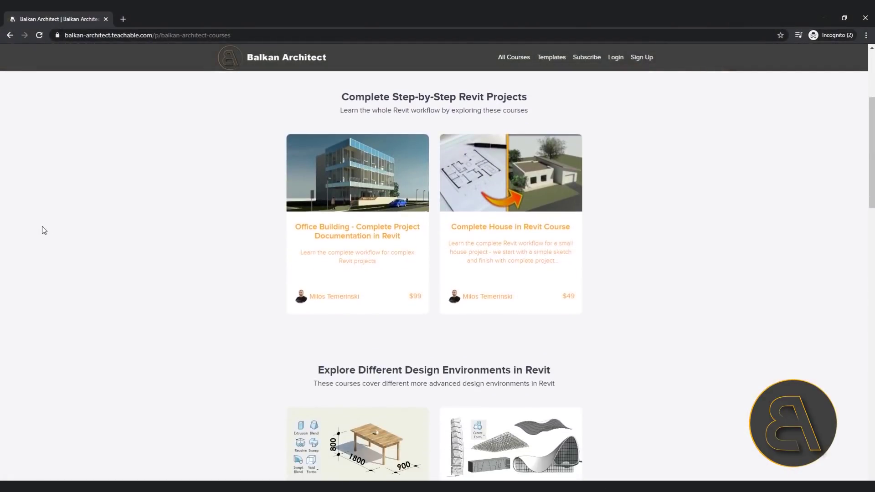
scroll(44, 230, down, 10)
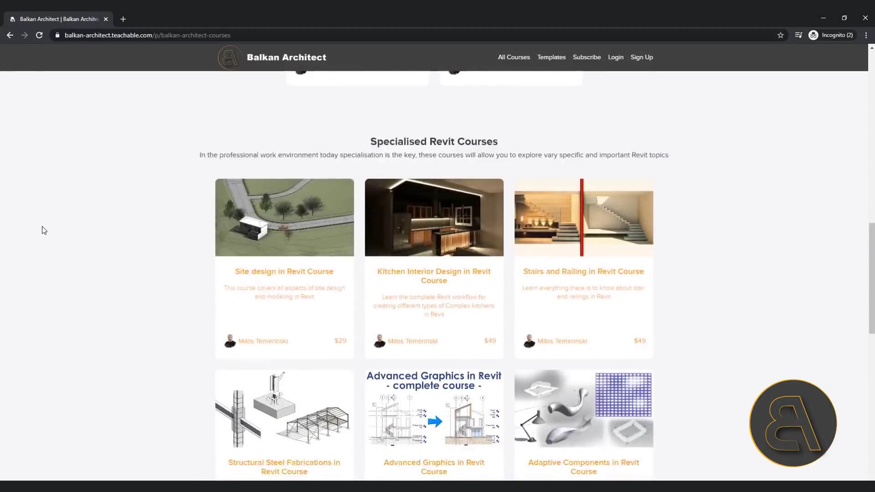
scroll(43, 229, down, 7)
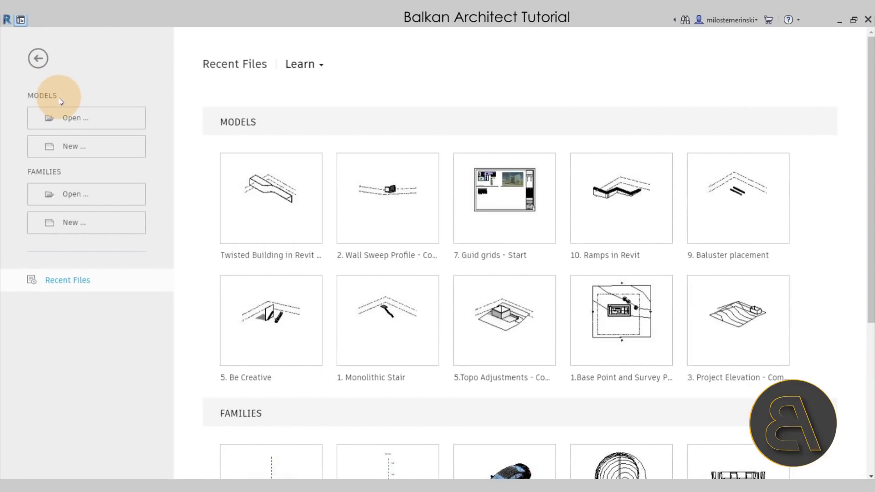
Create a new project from the Custom Balkan Architect Template - Metric template
click(87, 146)
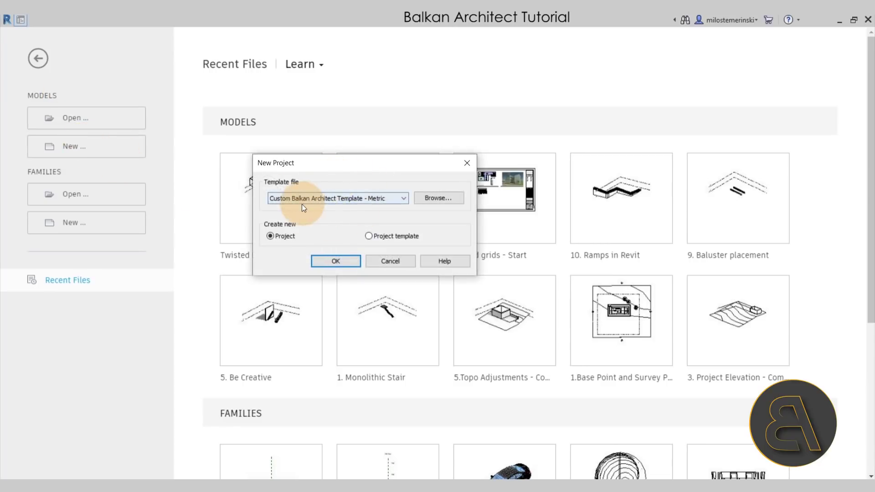
click(333, 202)
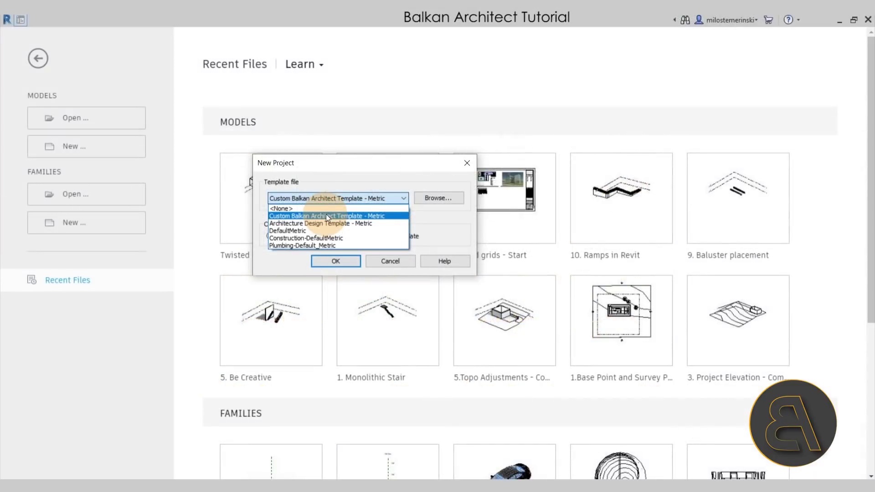
click(327, 215)
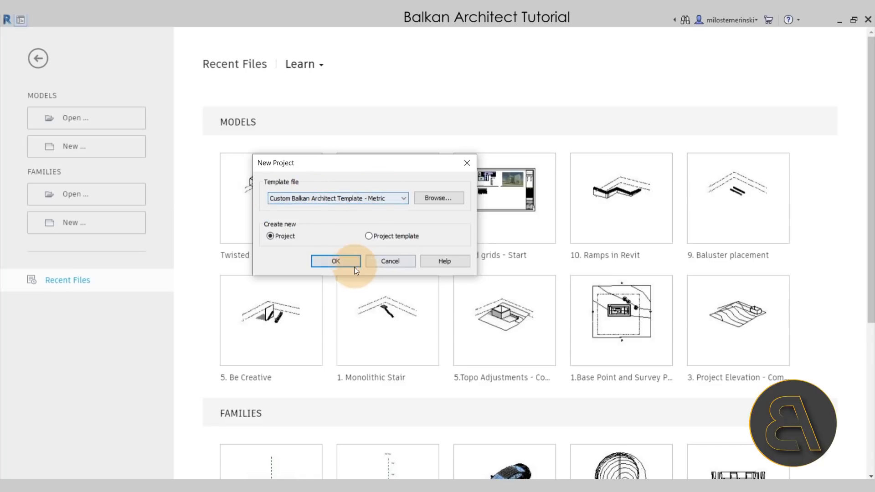
click(338, 263)
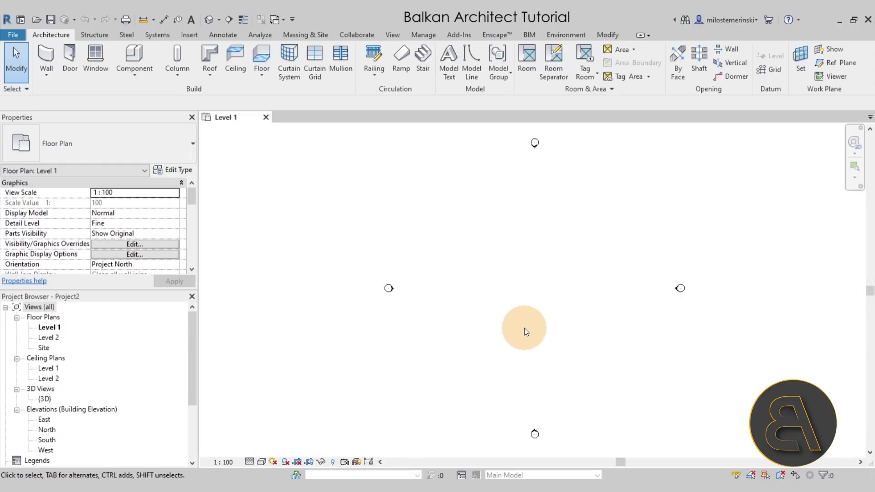
Draw a straight vertical Generic - 200mm wall about 4 m long on Level 1, between the elevation markers
middle_drag(507, 318, 401, 316)
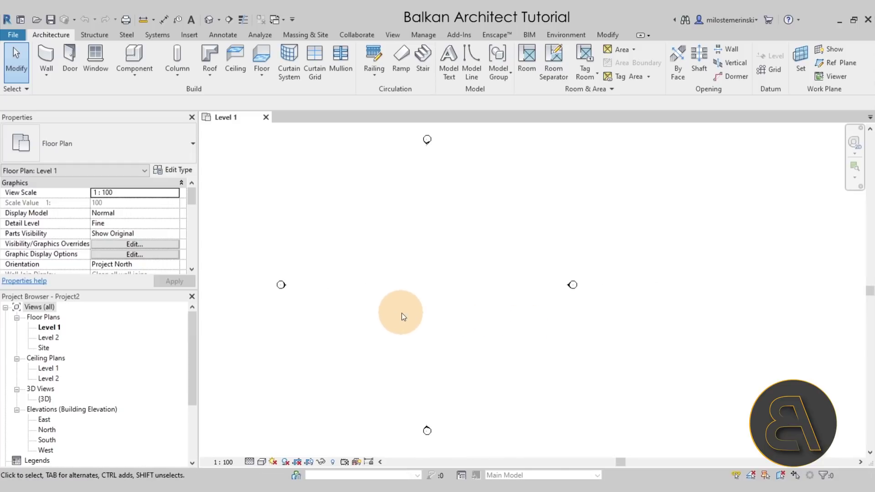
click(41, 57)
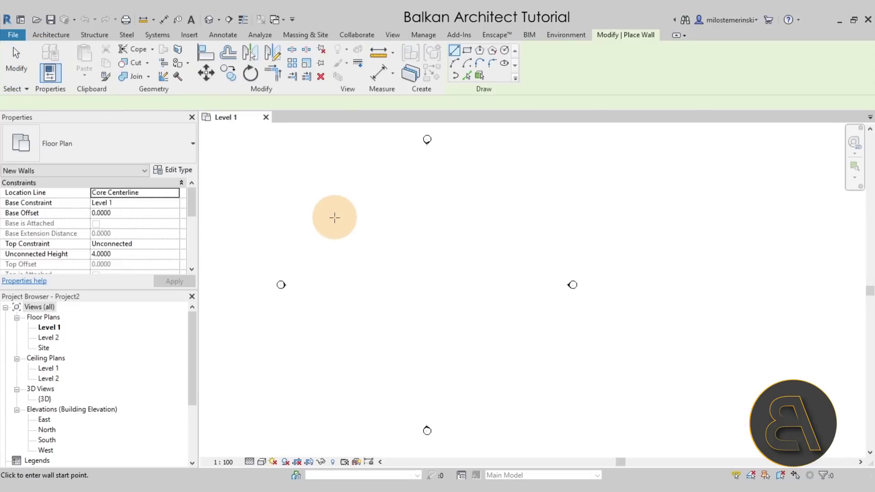
click(124, 154)
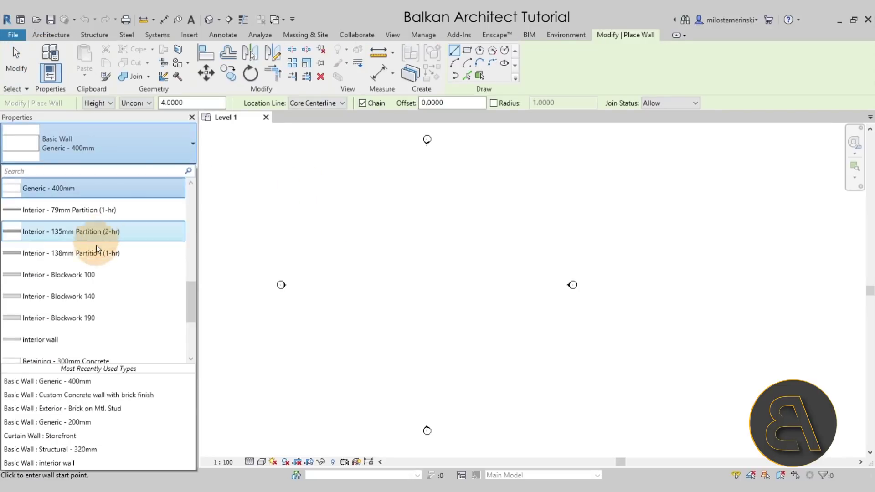
scroll(94, 249, up, 3)
click(67, 222)
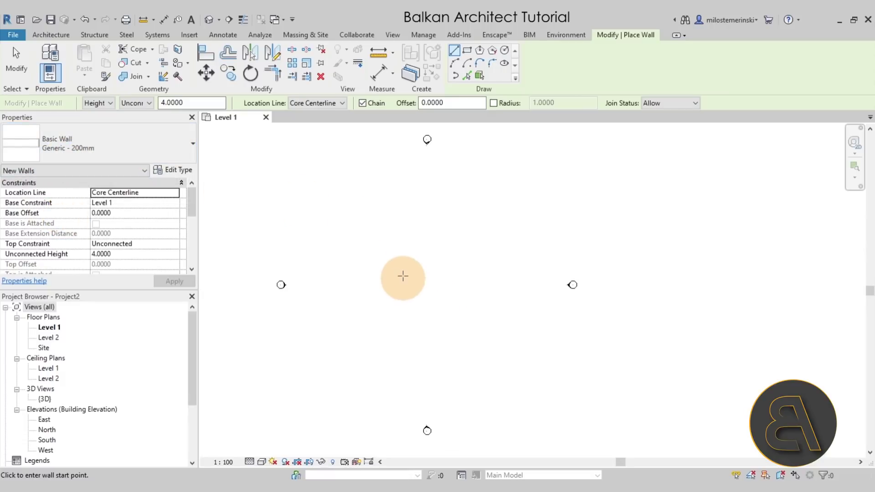
click(403, 290)
key(Escape)
scroll(420, 301, up, 3)
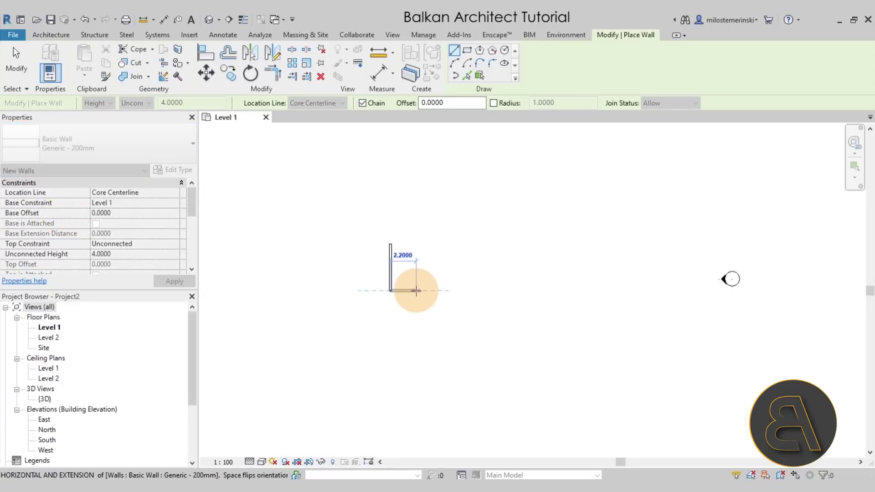
key(Escape)
Open the type properties of the drawn wall with the section preview shown beside the parameters
click(403, 281)
scroll(412, 273, up, 2)
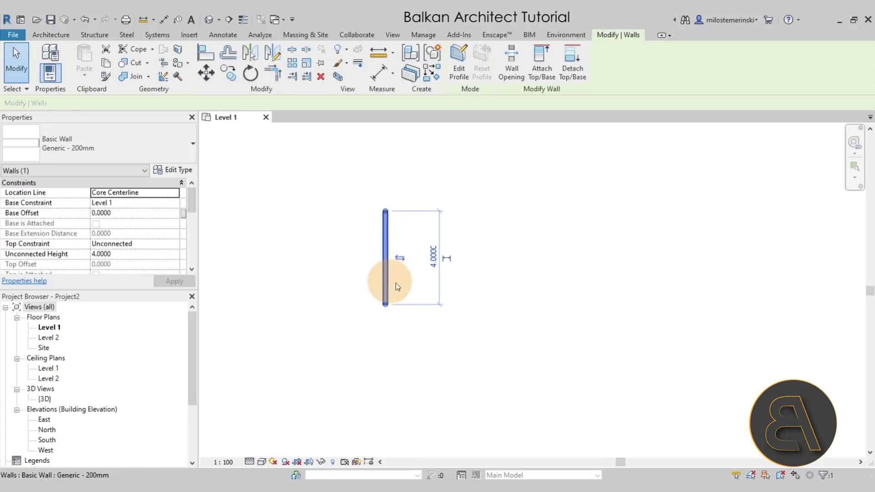
scroll(393, 248, up, 2)
click(338, 254)
click(385, 255)
click(179, 169)
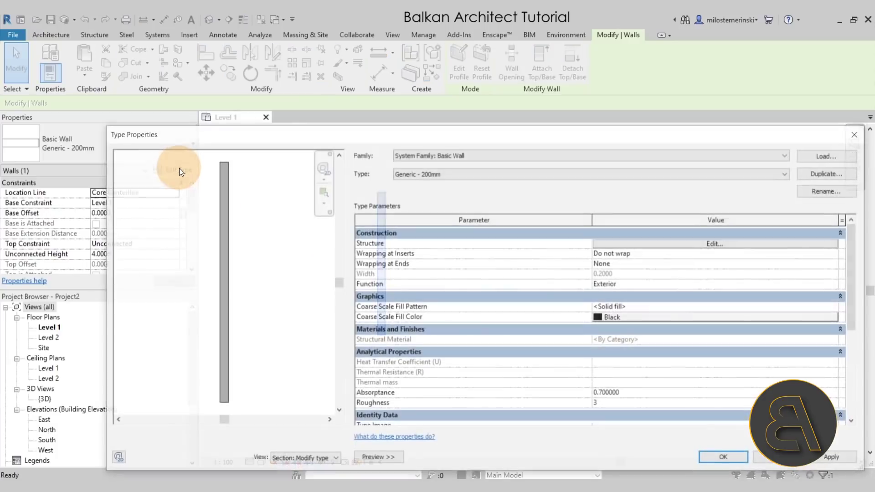
drag(383, 134, 335, 94)
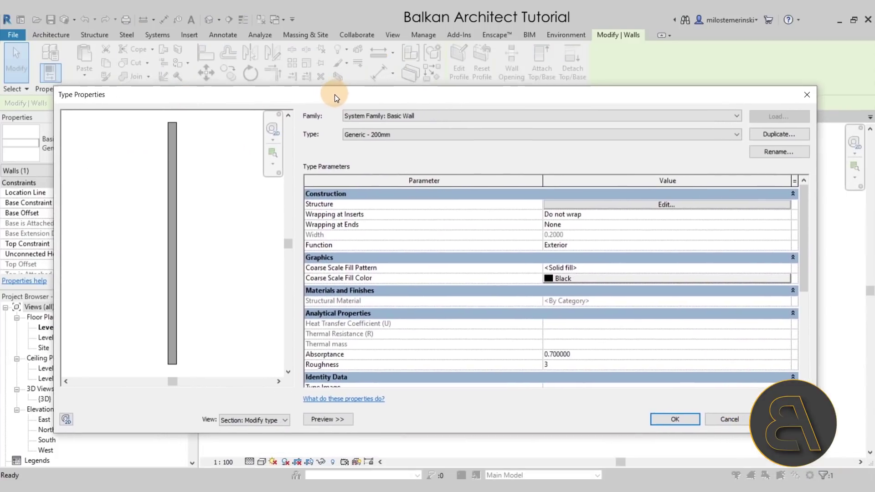
click(328, 419)
drag(326, 96, 362, 98)
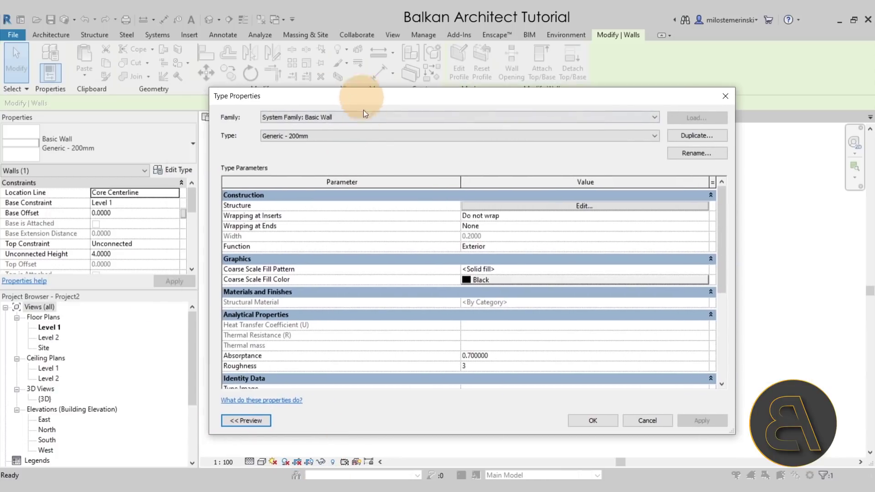
click(239, 420)
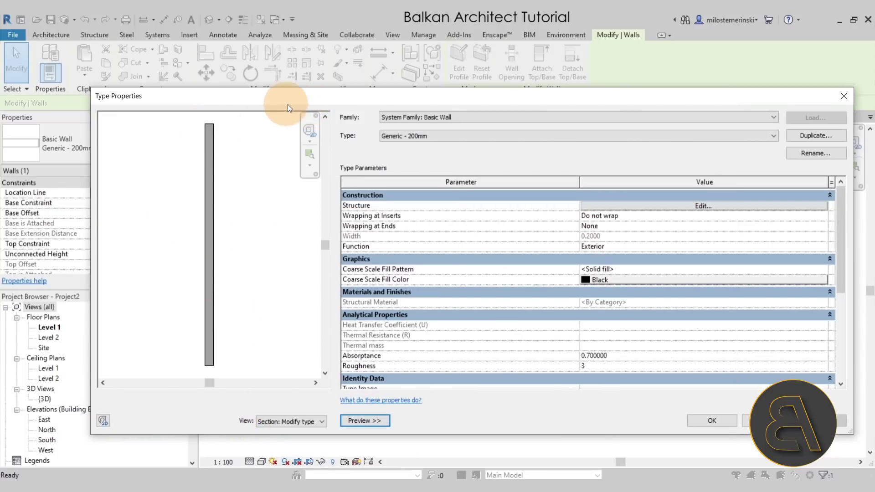
drag(300, 101, 282, 99)
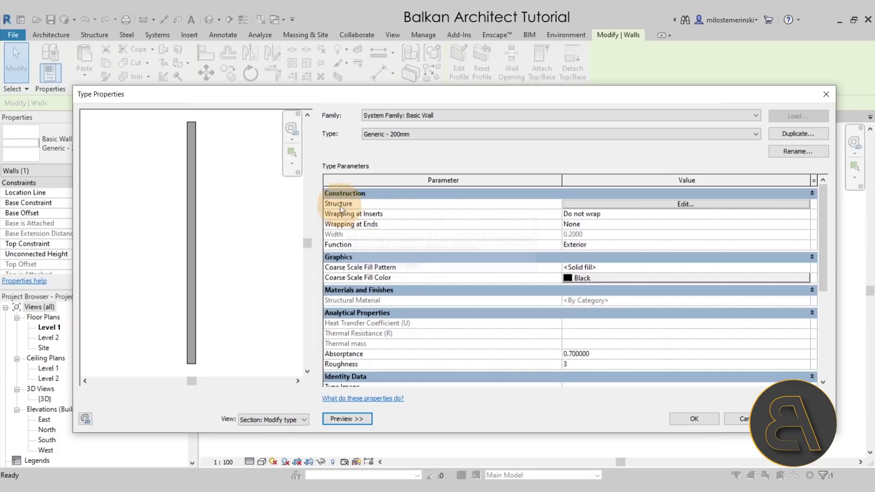
Edit the wall type's structure and assign the Concrete material to its structure layer
click(615, 204)
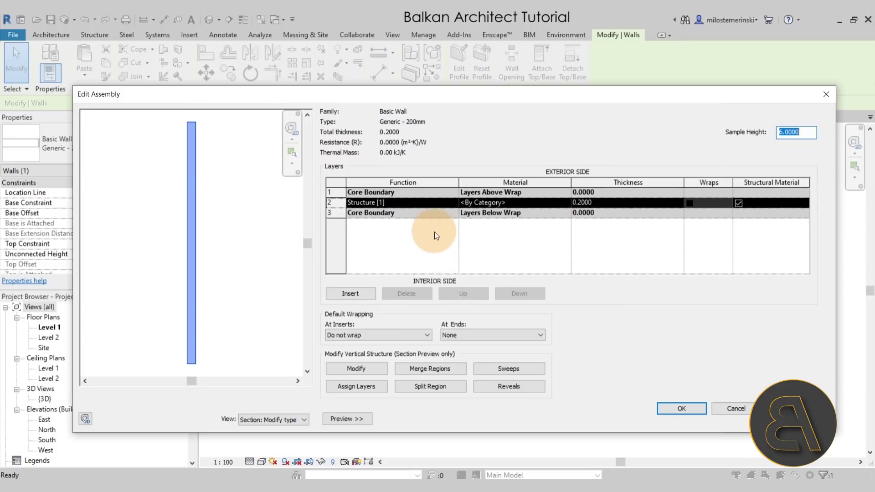
click(567, 203)
click(565, 206)
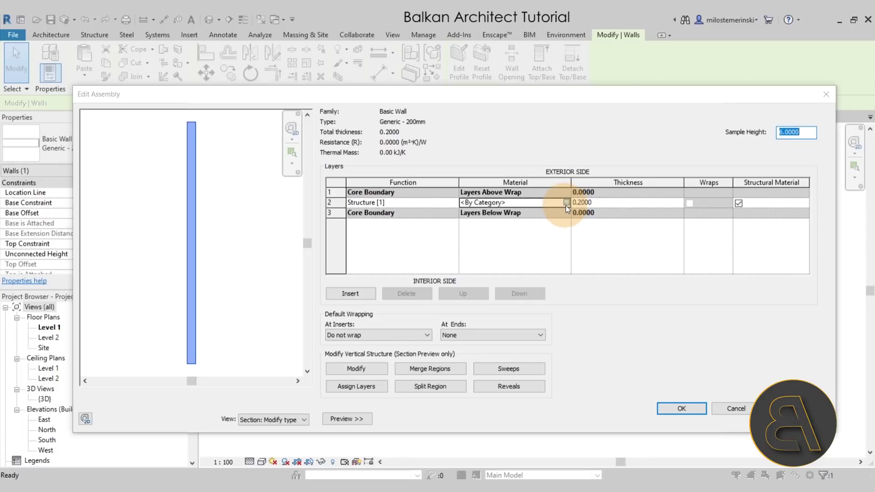
scroll(167, 130, up, 1)
click(129, 77)
text(con)
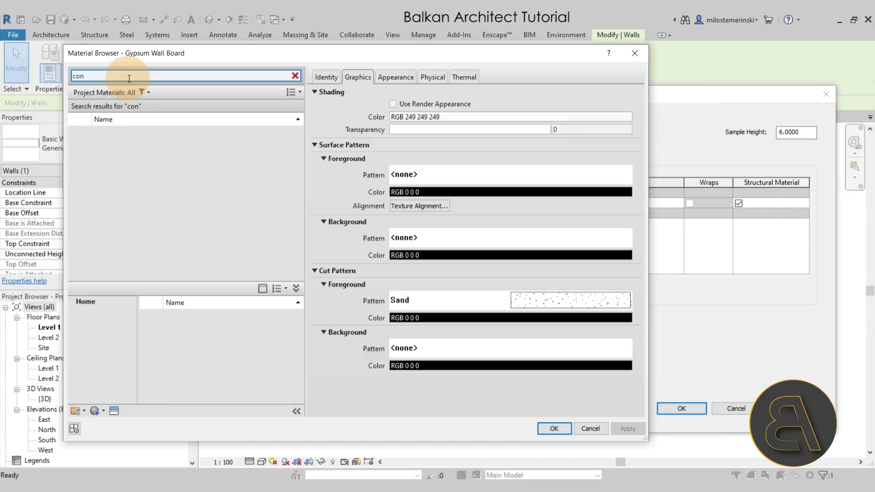
text(c)
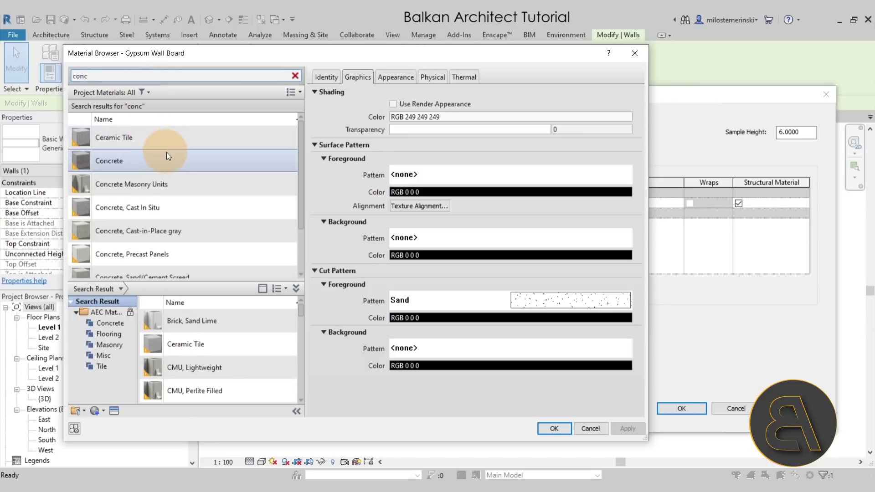
double_click(189, 159)
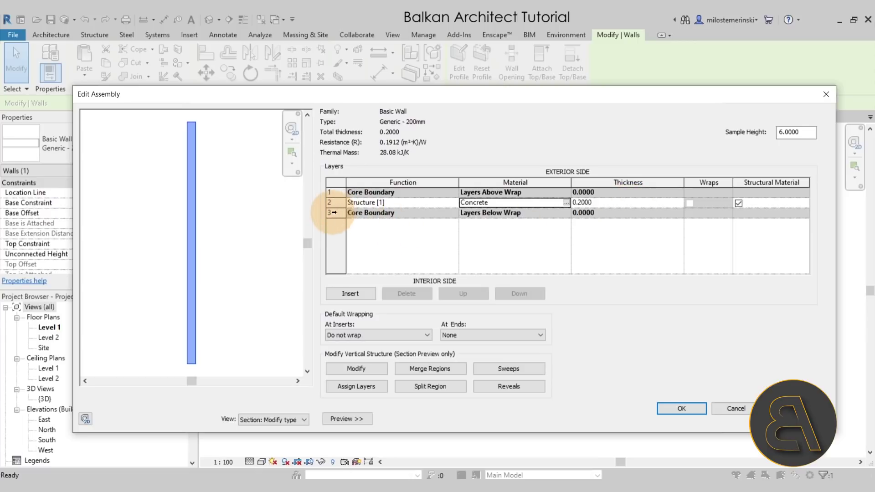
Insert a layer on the interior side, outside the core boundary, with a thickness of 0.02
click(334, 212)
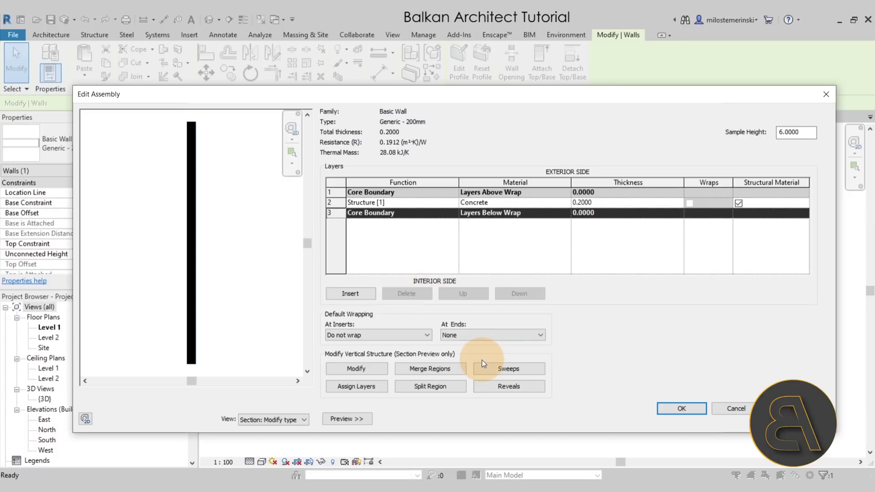
click(360, 295)
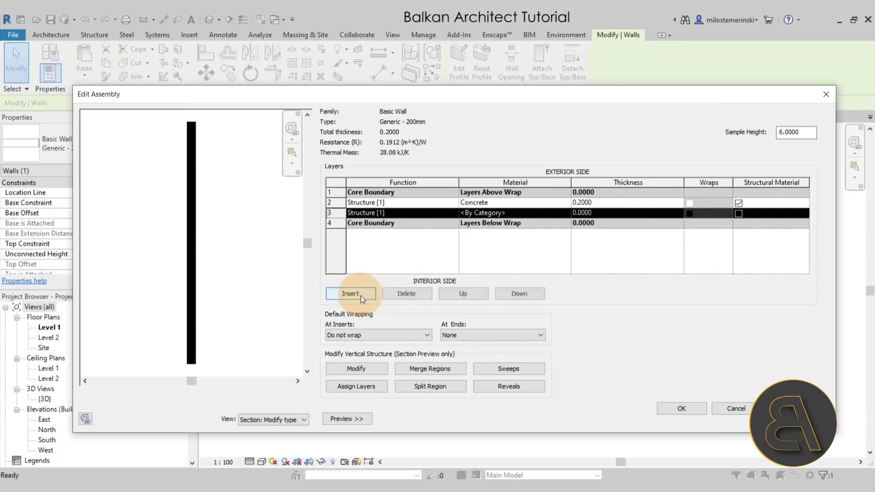
click(512, 297)
click(607, 227)
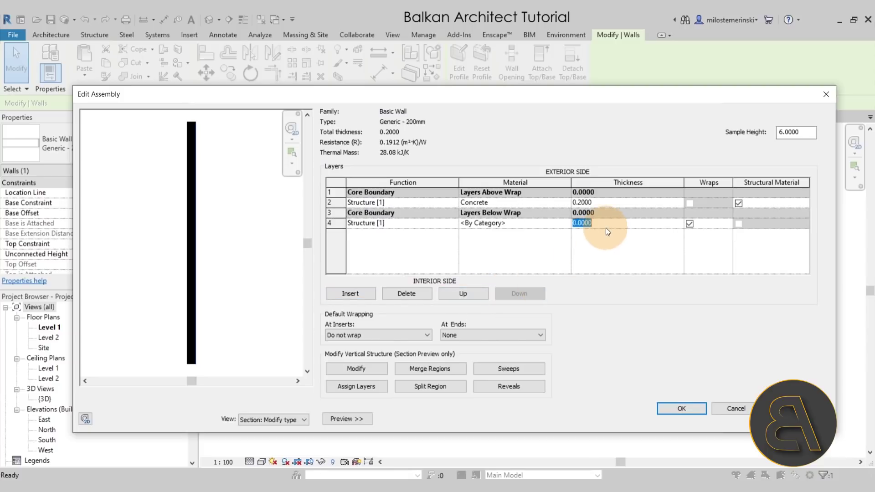
text(.02)
Assign the Gypsum Wall Board material to the interior-side layer
click(556, 226)
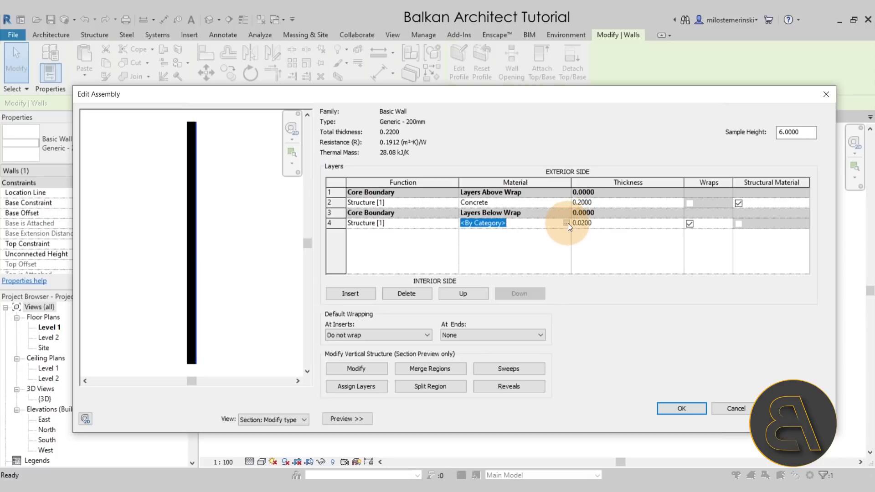
click(566, 223)
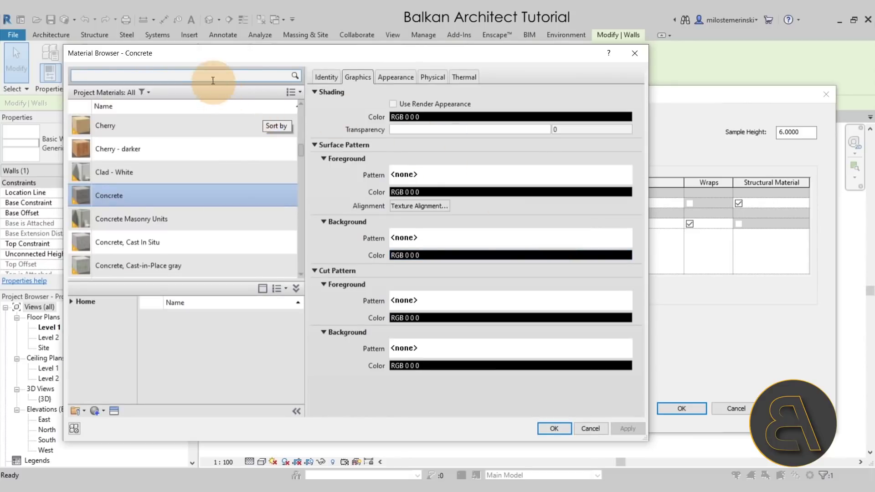
text(gy)
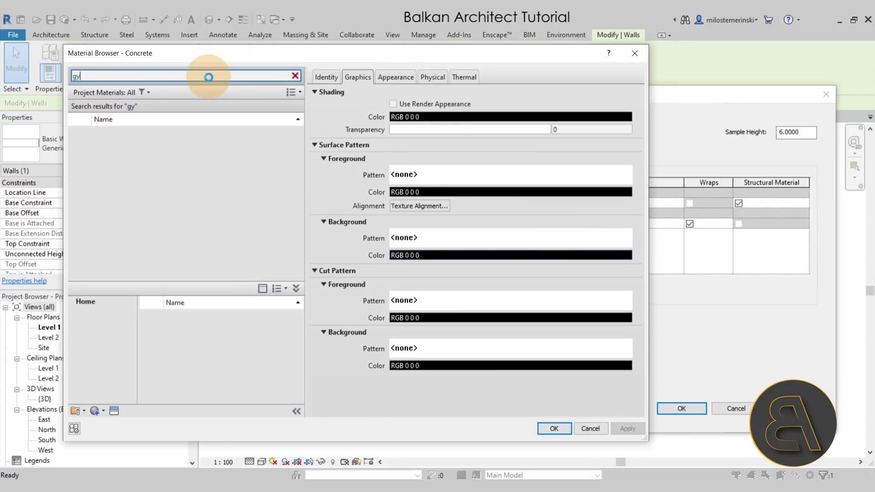
click(142, 160)
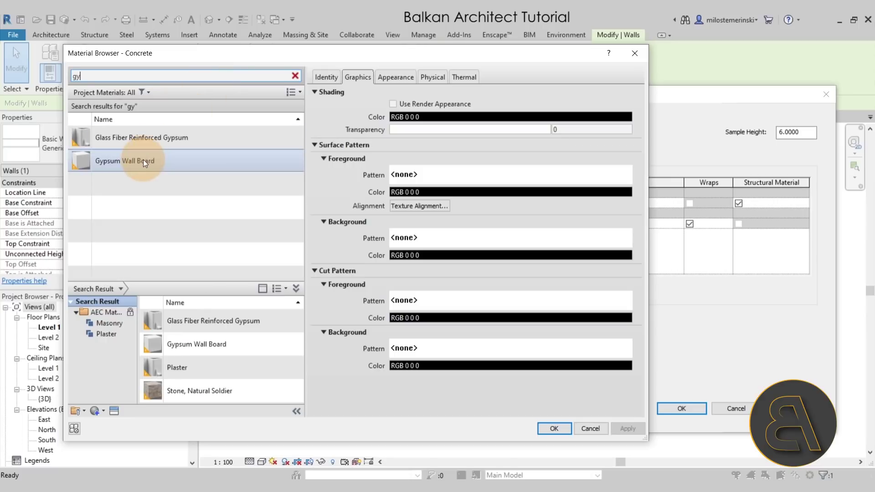
click(554, 428)
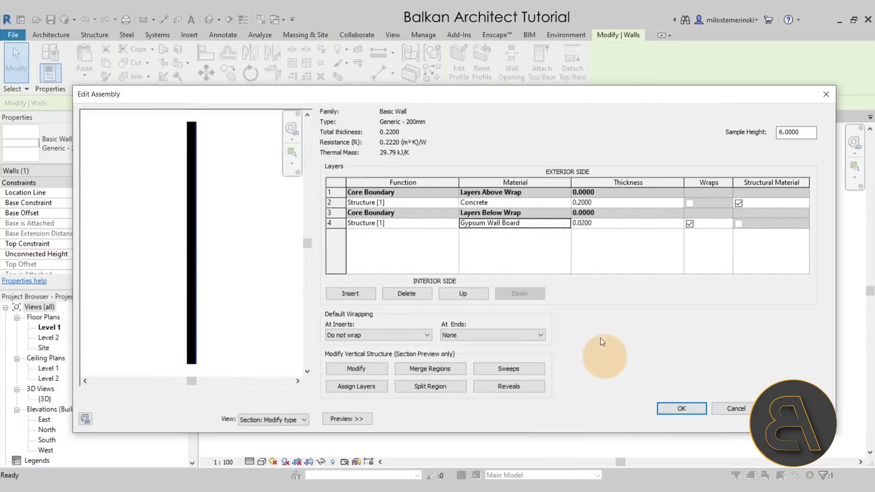
Set the function of the gypsum layer to Finish 1 [4]
click(434, 227)
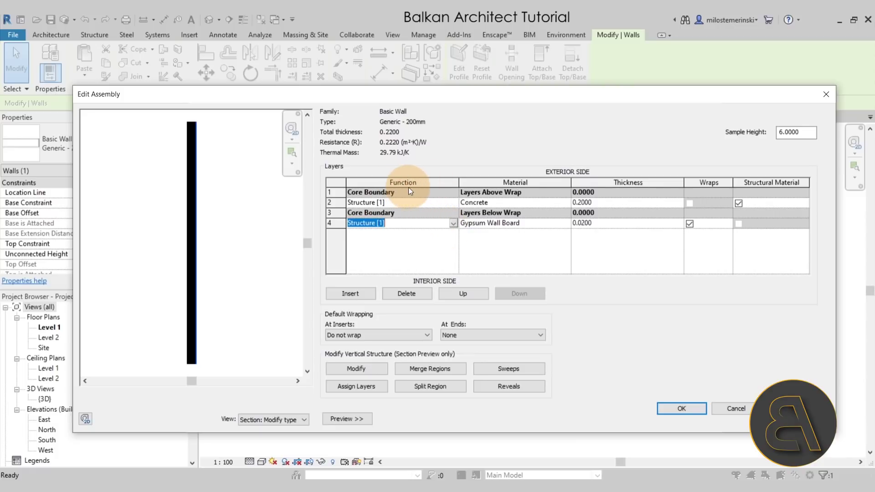
click(453, 223)
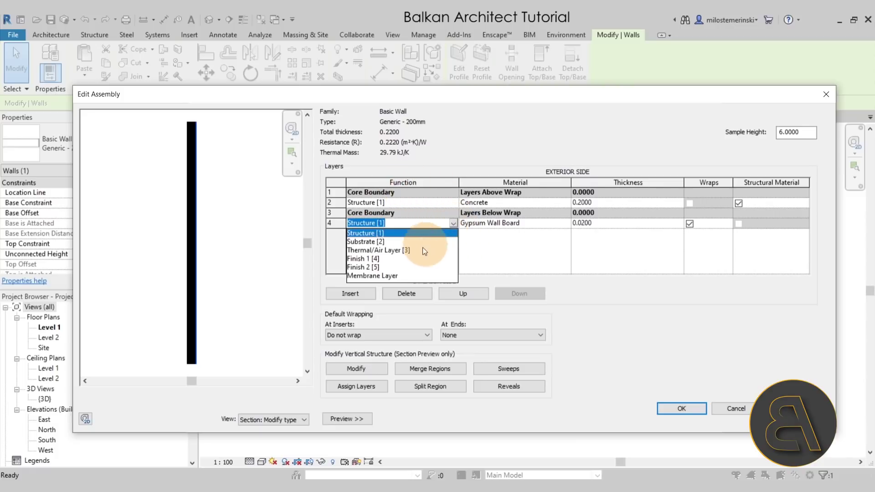
click(374, 259)
Insert a layer on the exterior side, outside the core boundary, with function Thermal/Air Layer [3] and a thickness of 0.1
click(332, 192)
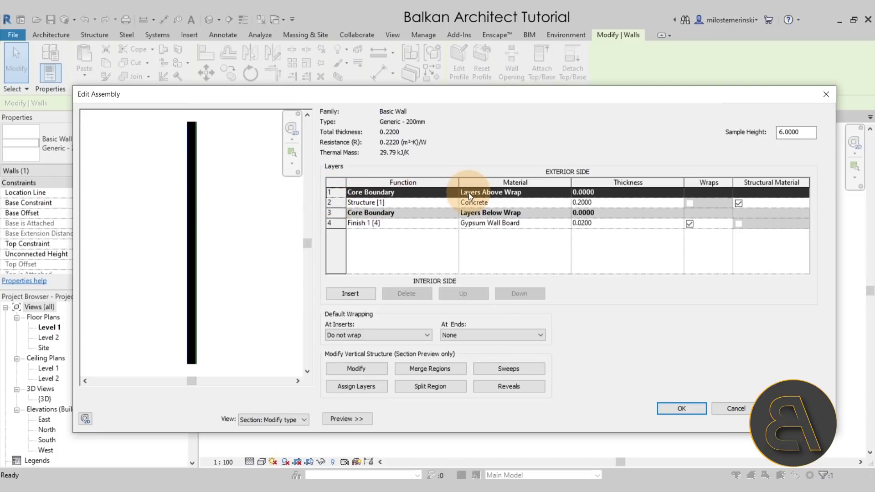
click(349, 294)
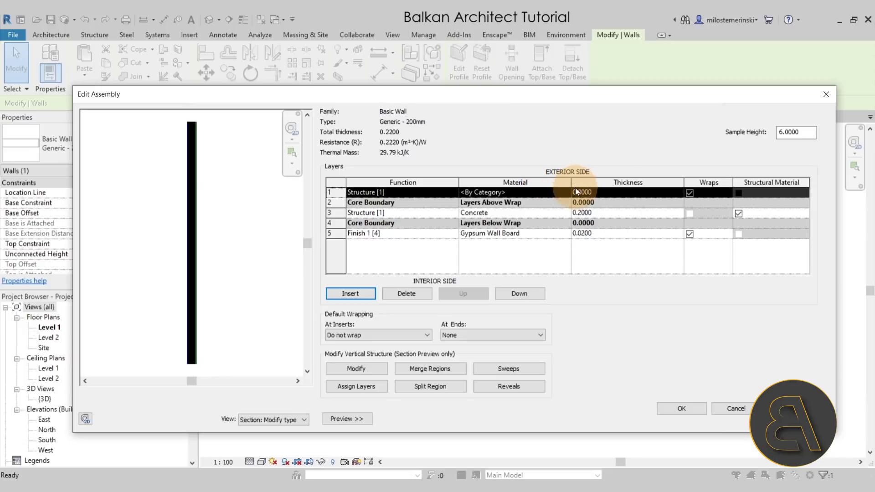
click(605, 195)
click(430, 193)
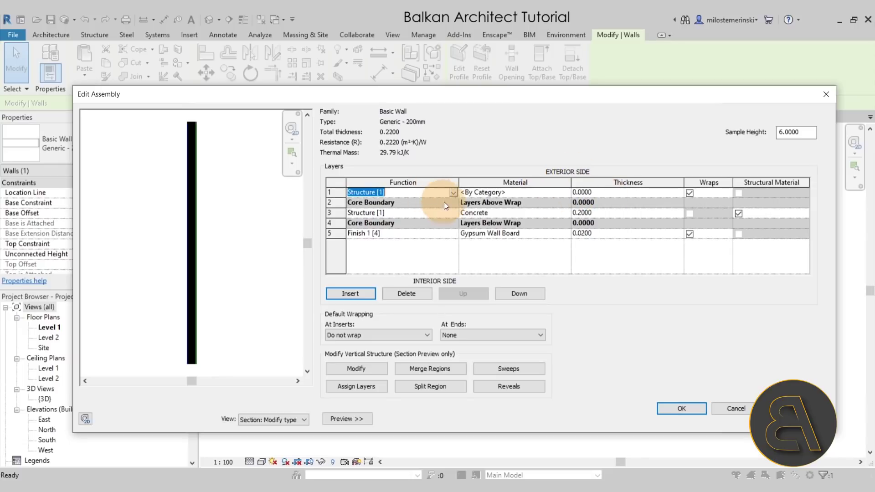
click(452, 193)
click(389, 211)
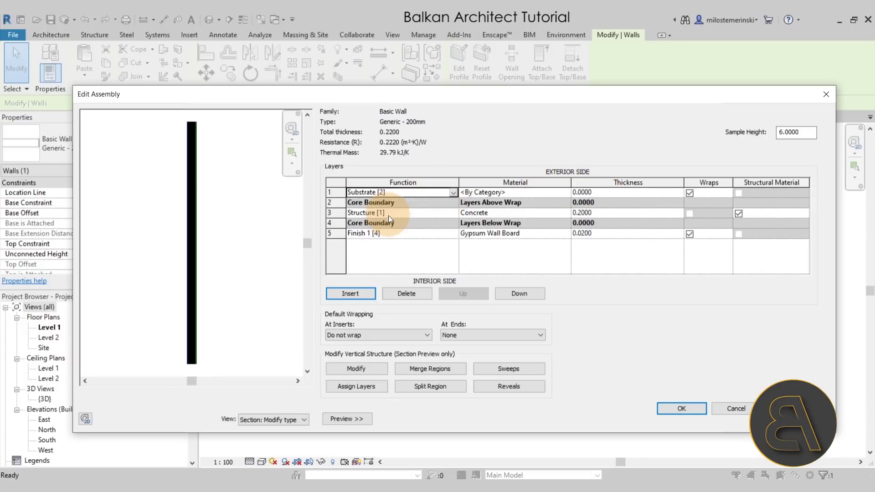
click(455, 192)
click(396, 220)
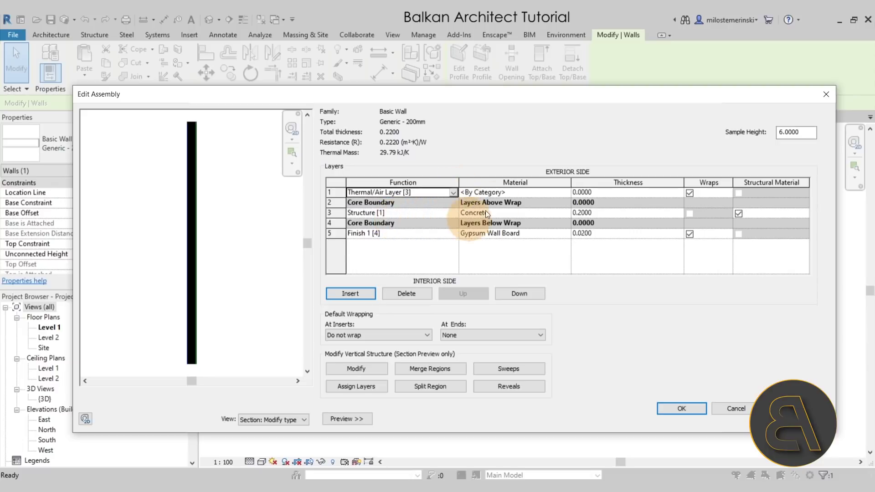
click(605, 193)
text(.1)
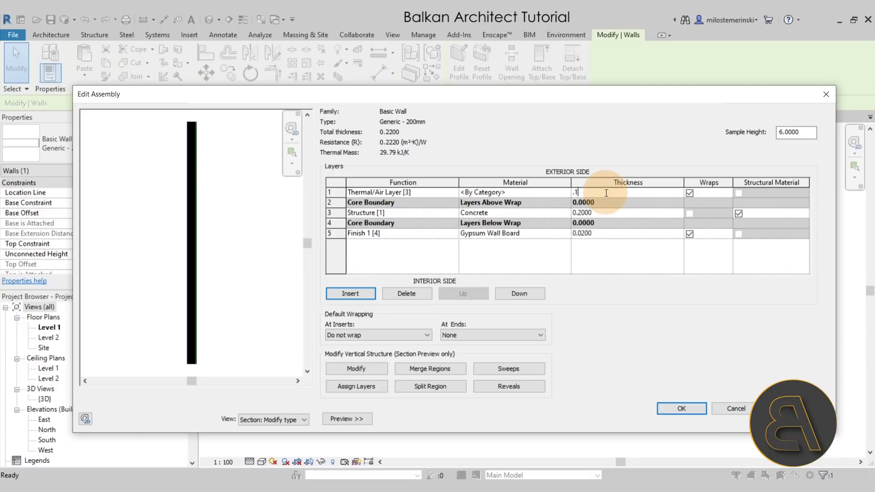
Assign the Rigid insulation material to the exterior Thermal/Air layer
click(541, 194)
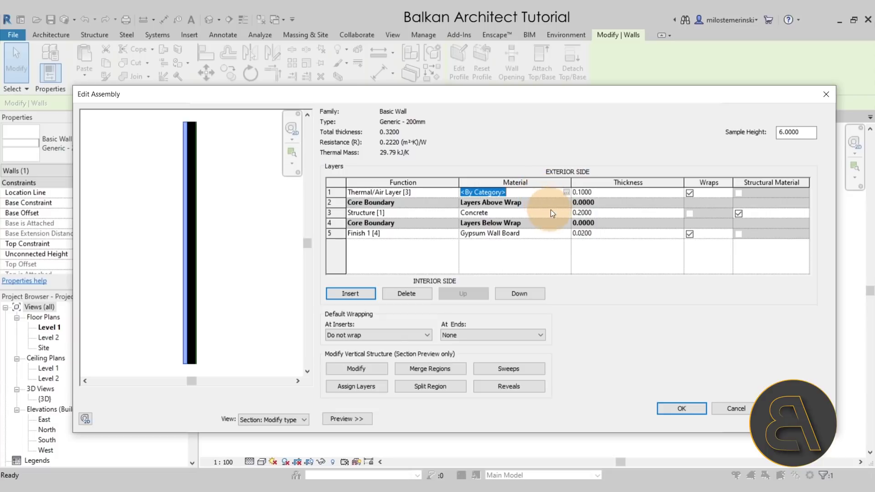
click(565, 193)
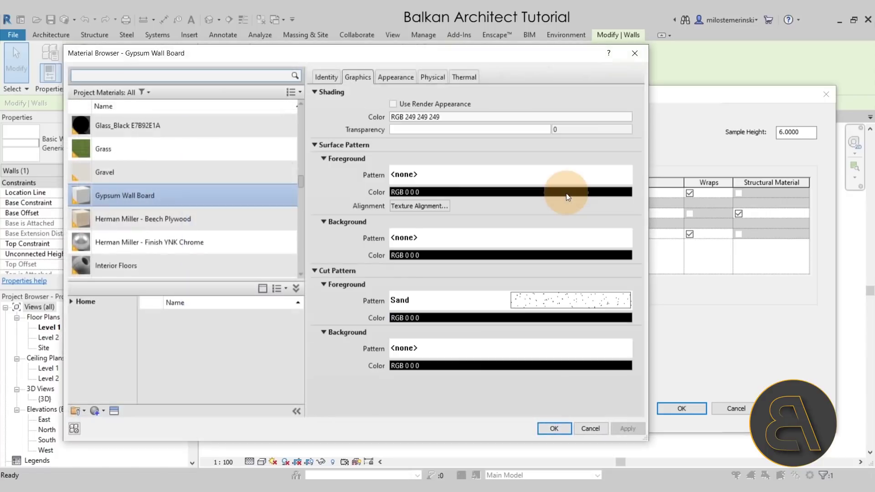
click(204, 76)
text(insu)
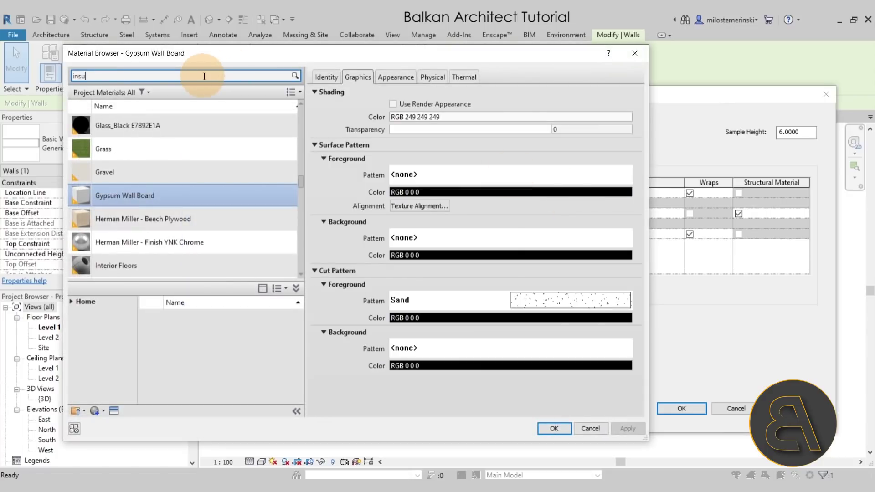
click(143, 188)
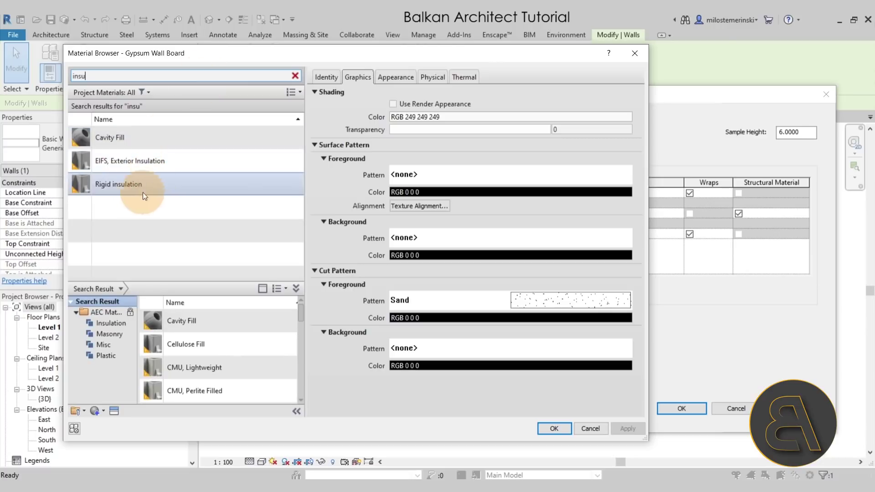
double_click(116, 184)
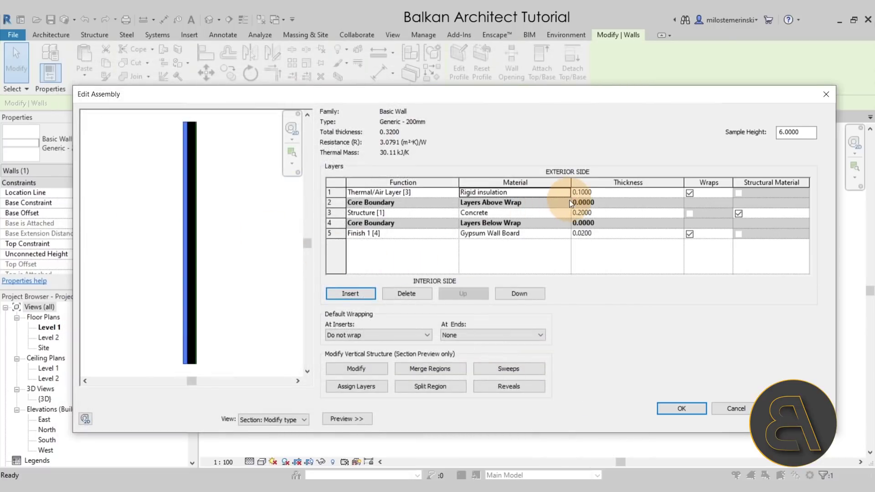
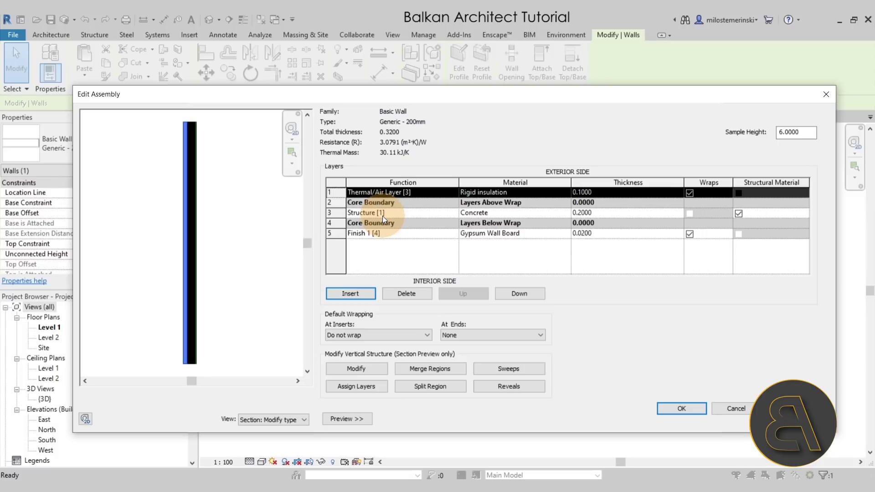
Insert an outermost exterior layer beyond the insulation and set its function to Finish 1 [4]
click(341, 292)
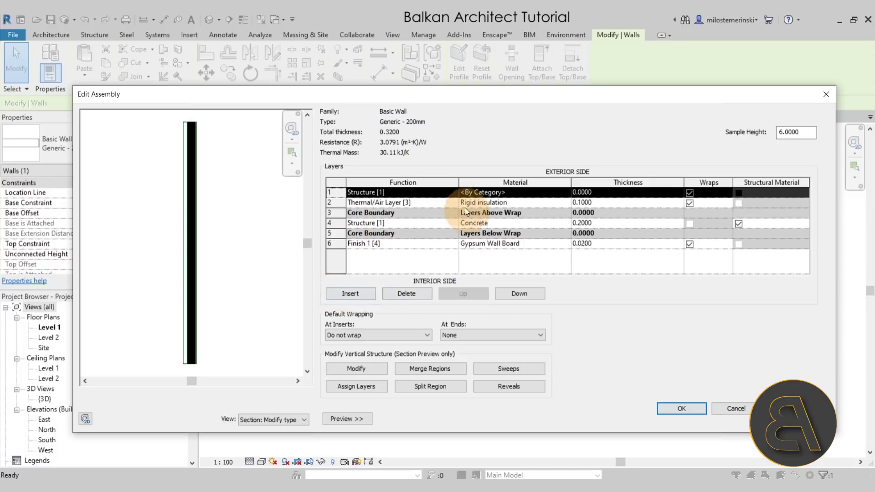
click(444, 193)
click(378, 225)
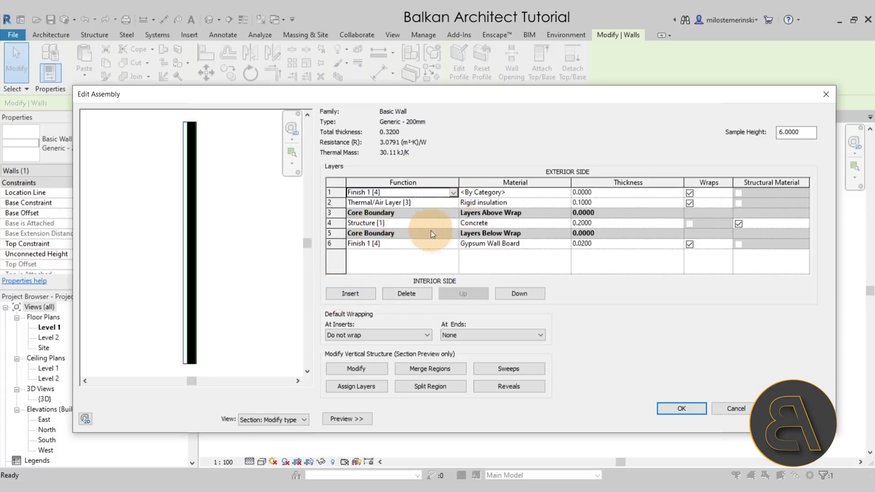
Search the materials for "block" and choose Concrete Masonry Units for the exterior finish layer
click(554, 195)
click(568, 193)
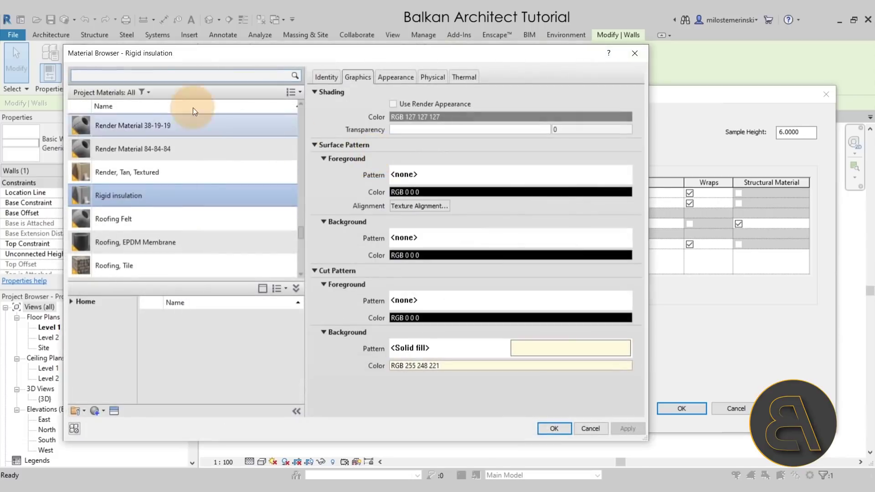
drag(135, 57, 170, 59)
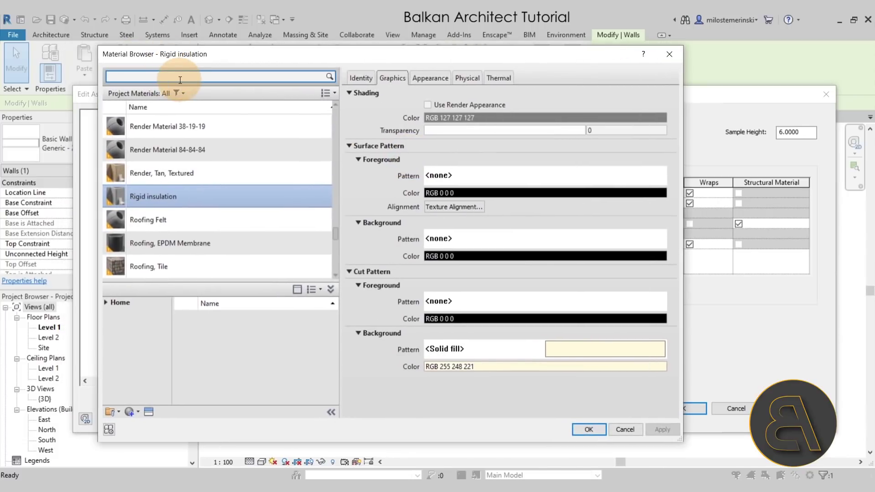
text(block)
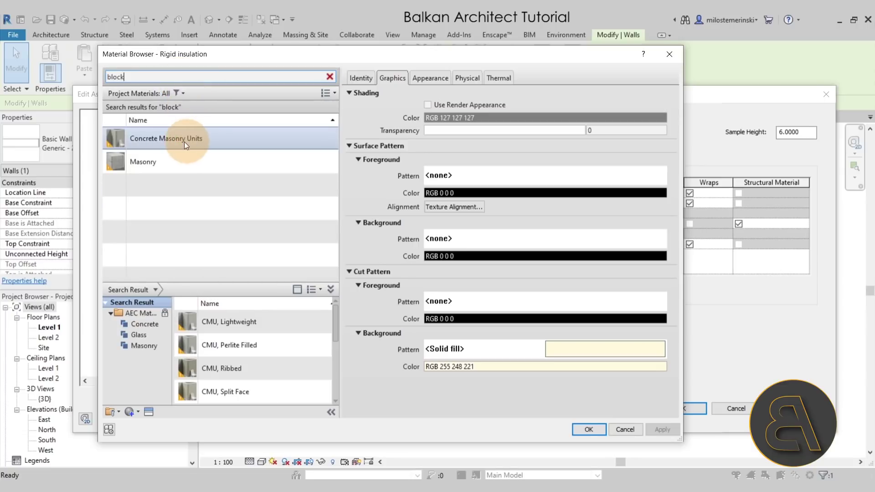
click(167, 145)
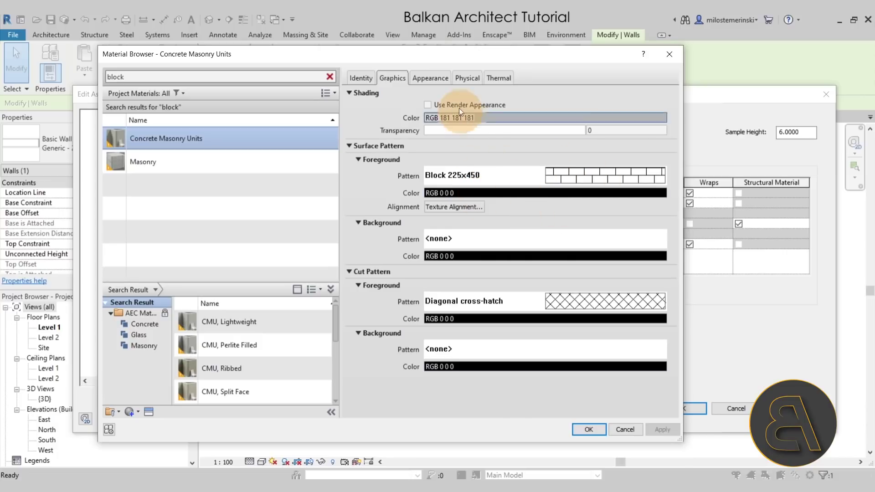
Edit the texture image in the Concrete Masonry Units appearance and set its brightness to 100
click(420, 81)
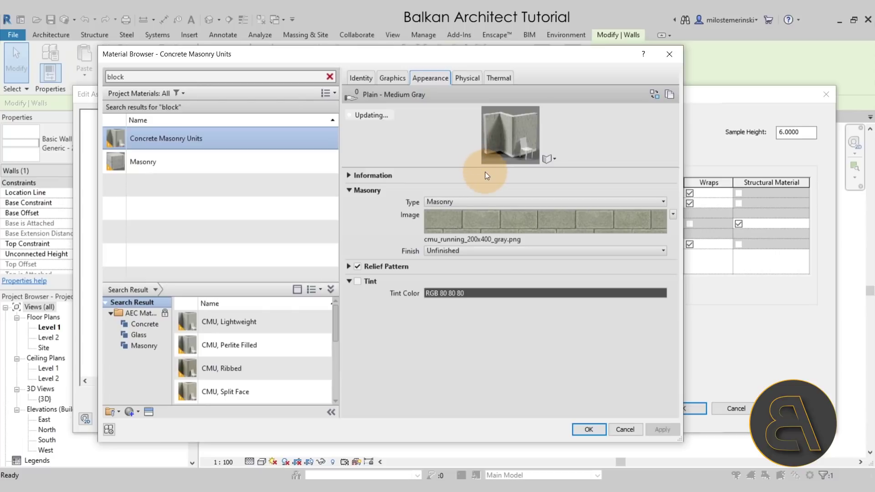
mouse_move(486, 163)
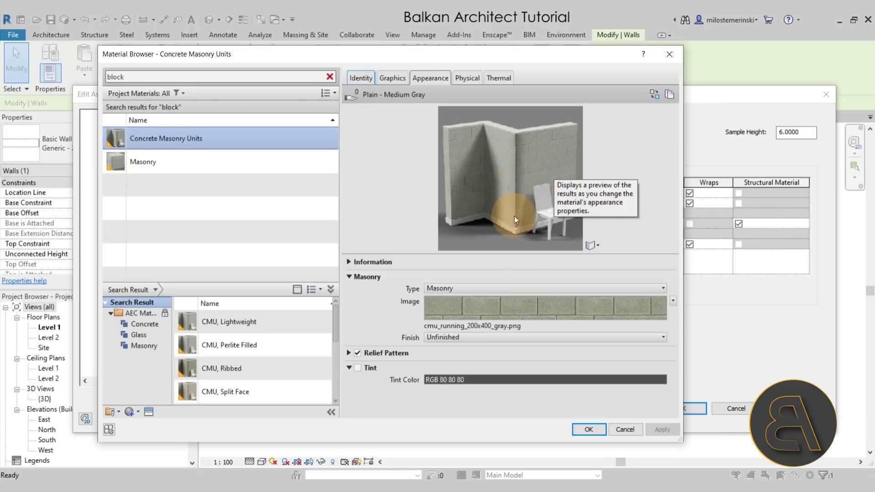
click(673, 301)
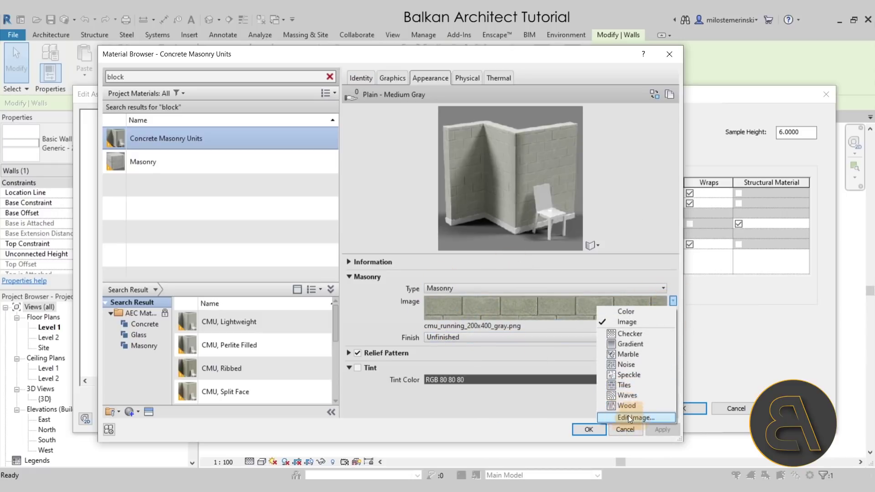
click(630, 418)
drag(378, 285, 457, 285)
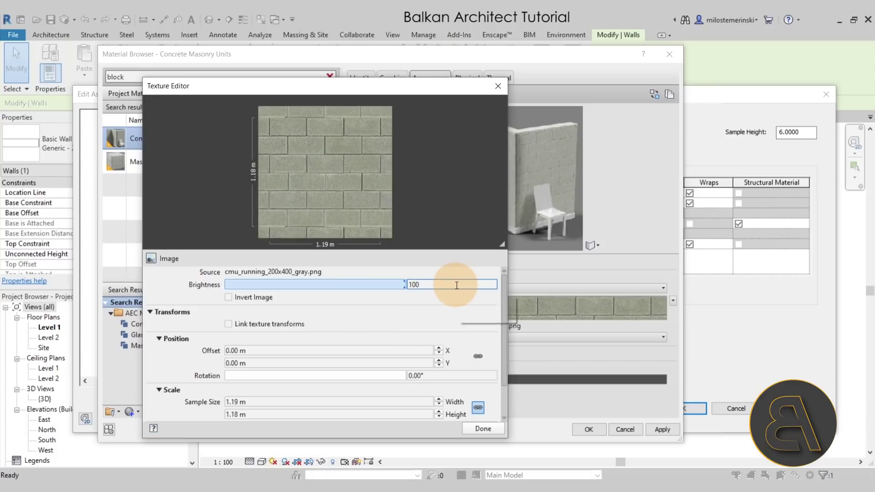
click(488, 428)
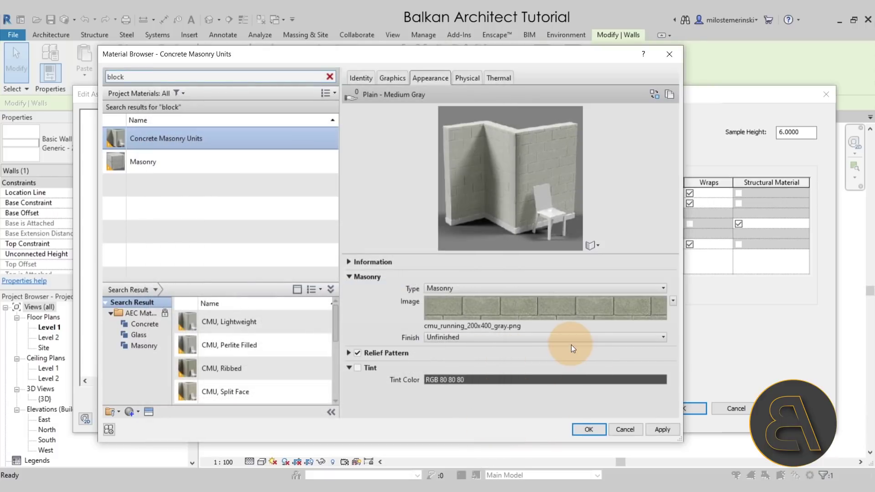
Enable a tint of RGB 216 201 148 on the Concrete Masonry Units appearance and apply the material to the layer
click(357, 368)
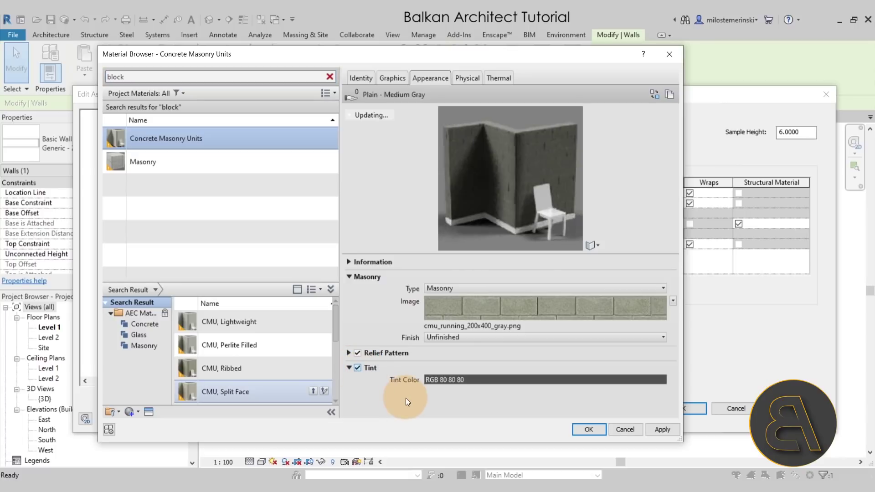
click(484, 379)
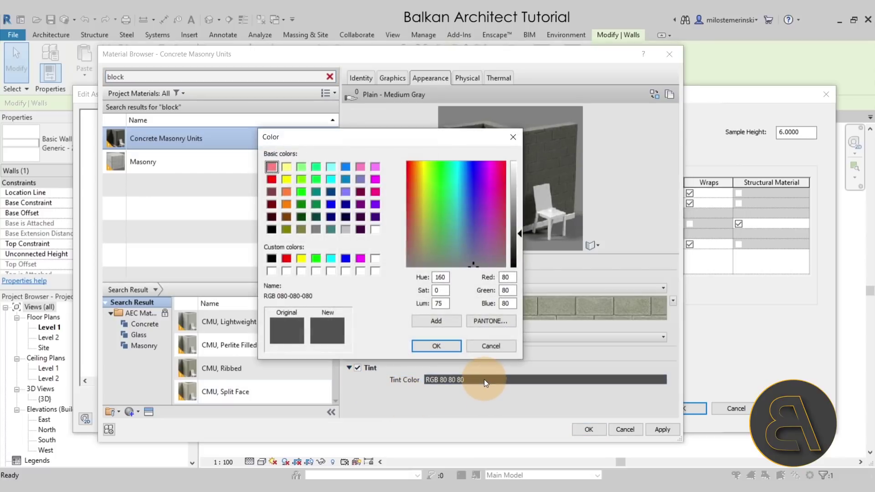
drag(409, 259, 423, 223)
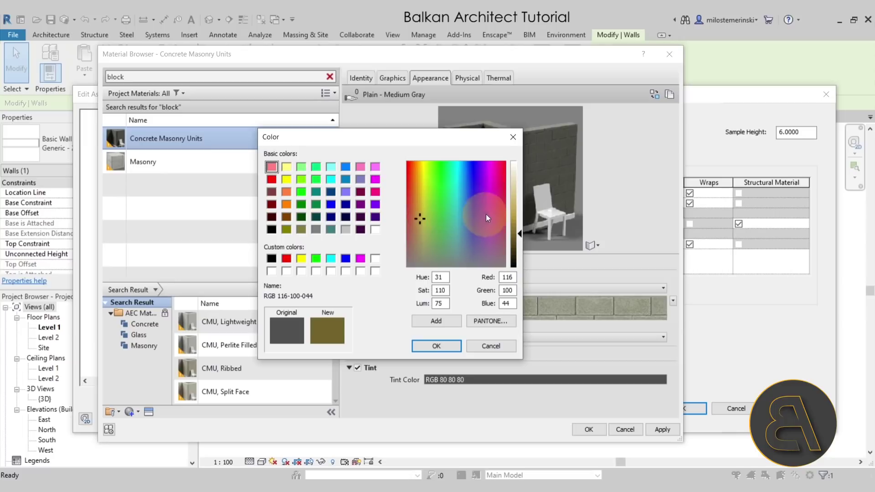
mouse_move(509, 195)
mouse_down()
mouse_move(518, 184)
mouse_move(518, 191)
mouse_up()
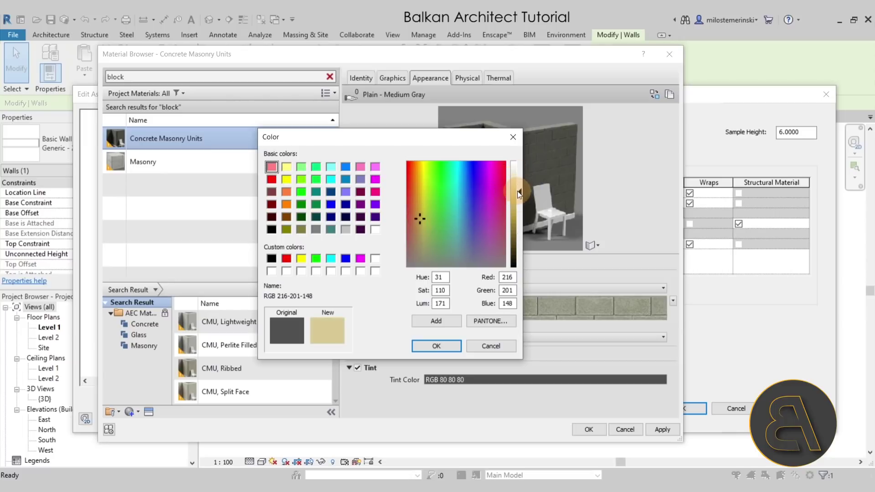
click(428, 321)
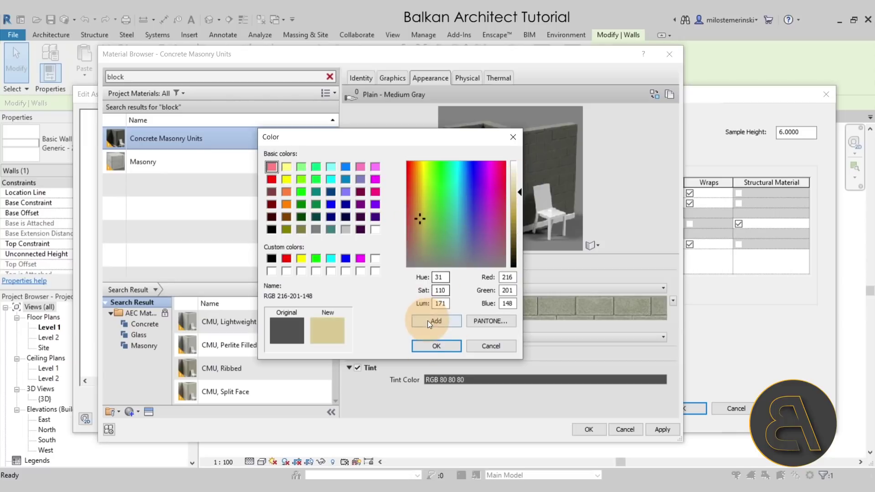
click(428, 345)
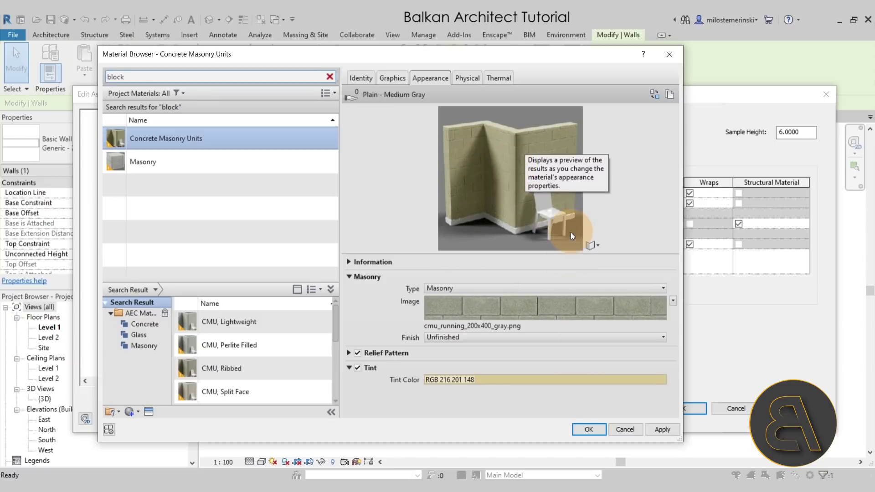
click(590, 431)
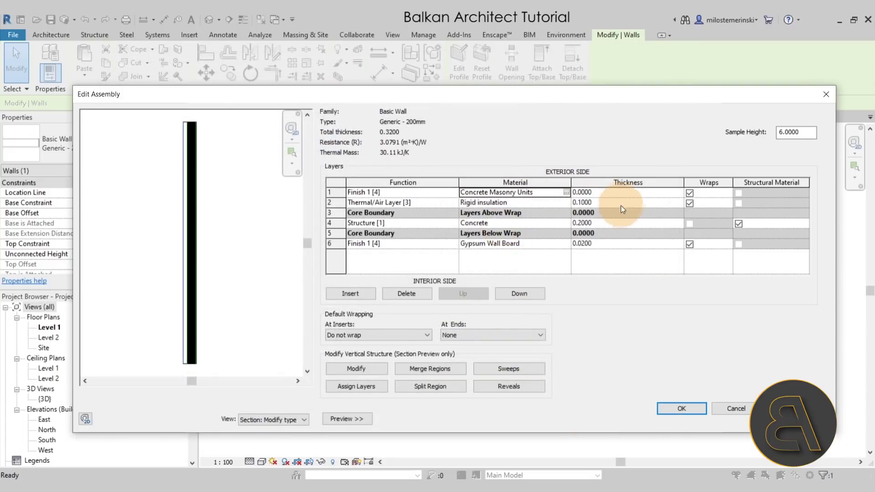
Set the Concrete Masonry Units layer's thickness to 0.2 and apply the finished structure to the wall type
click(626, 193)
text(2)
key(BackSpace)
text(.2)
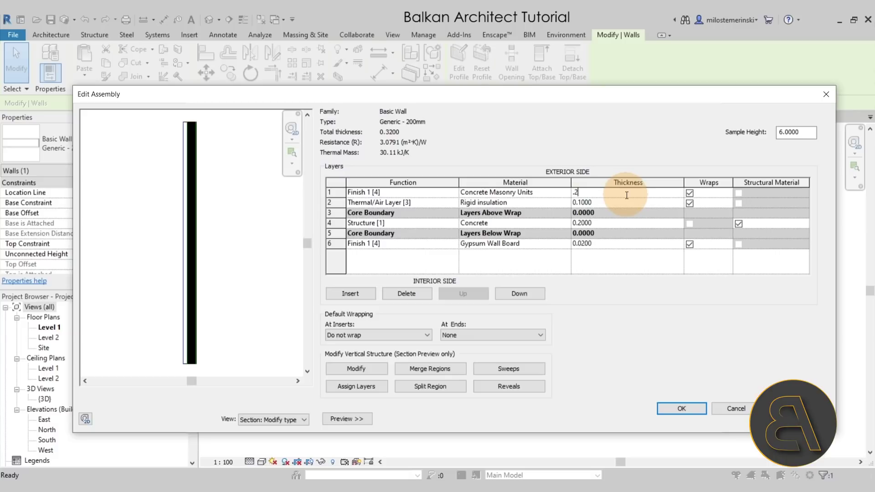
key(Tab)
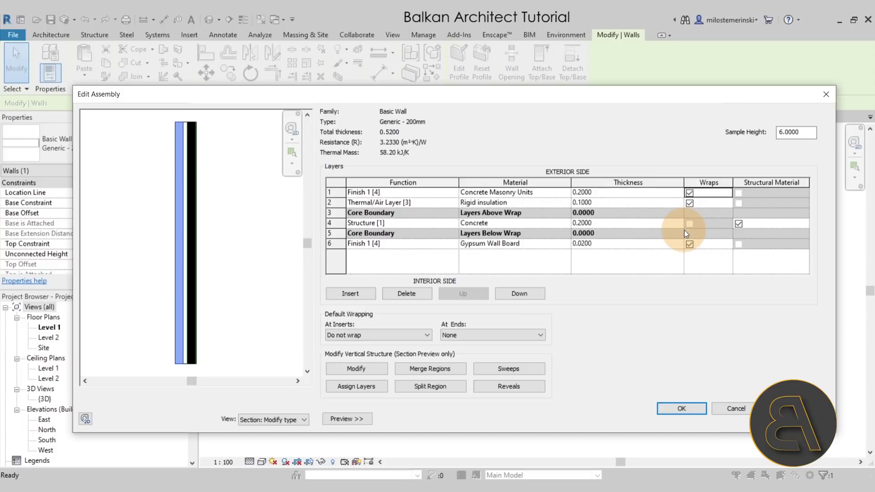
click(700, 408)
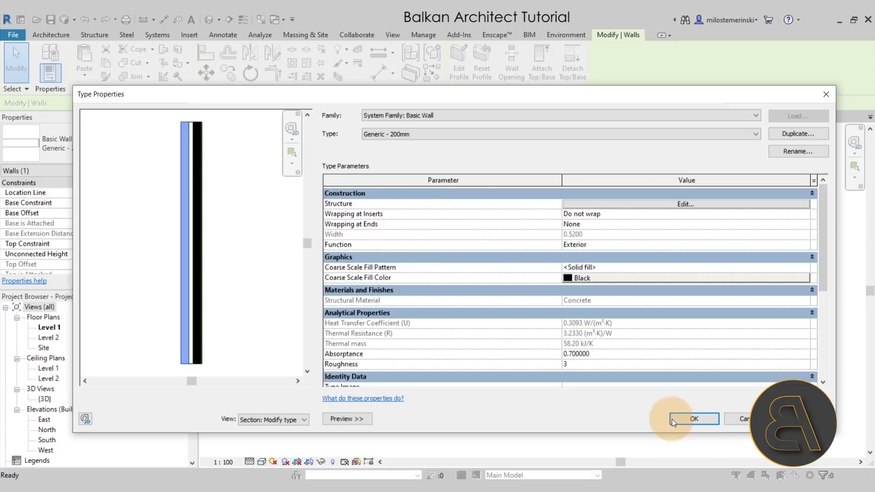
click(694, 419)
click(591, 355)
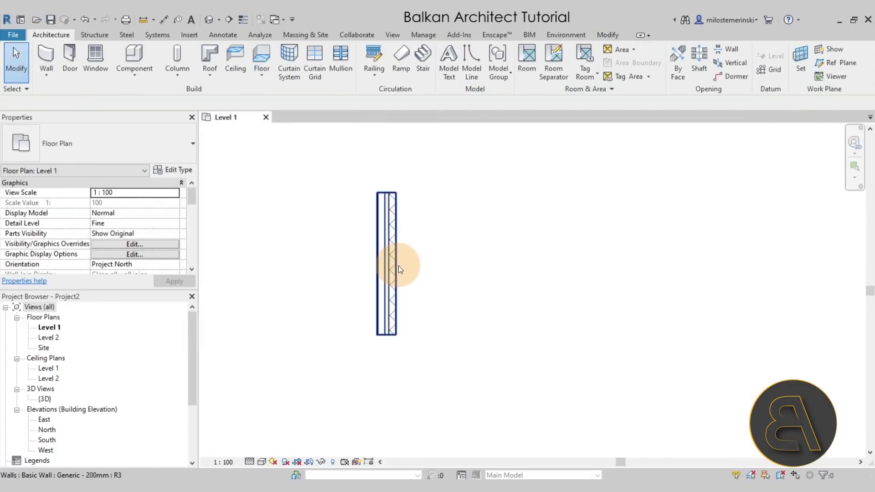
Copy the wall horizontally so the duplicate stands about 1.7 m to the right of the original
click(396, 265)
click(527, 307)
click(407, 326)
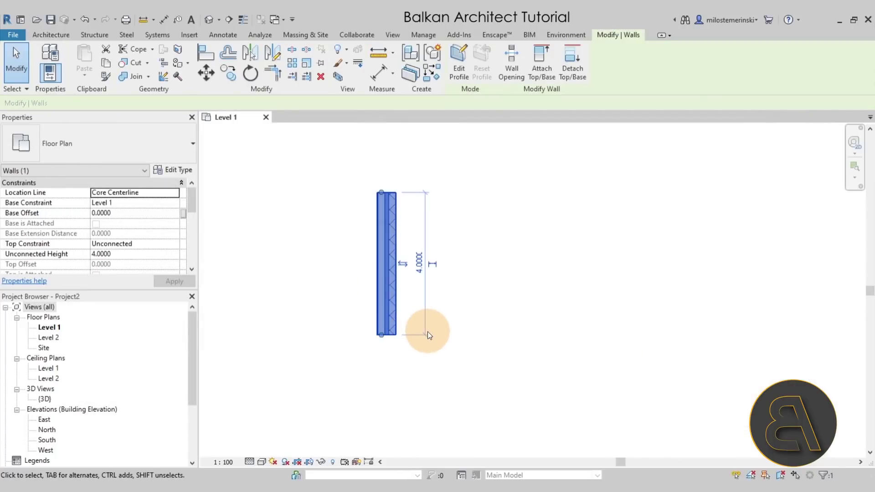
click(231, 81)
click(397, 264)
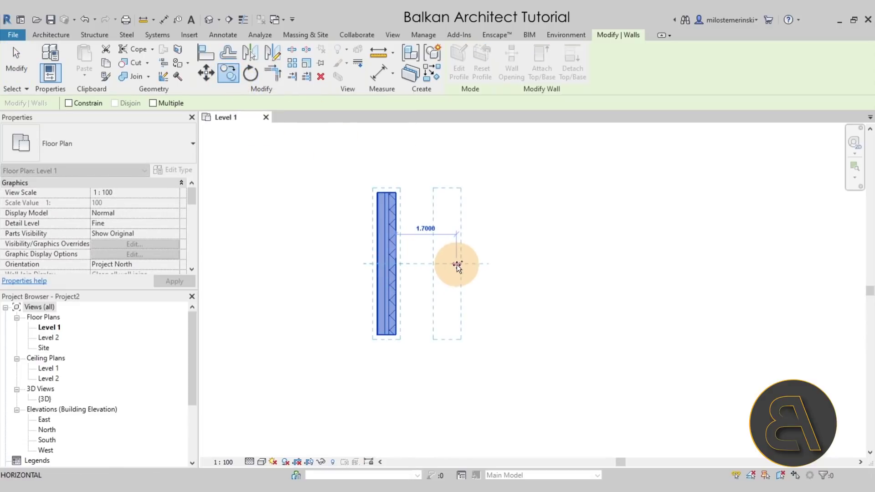
click(456, 263)
click(21, 76)
click(440, 272)
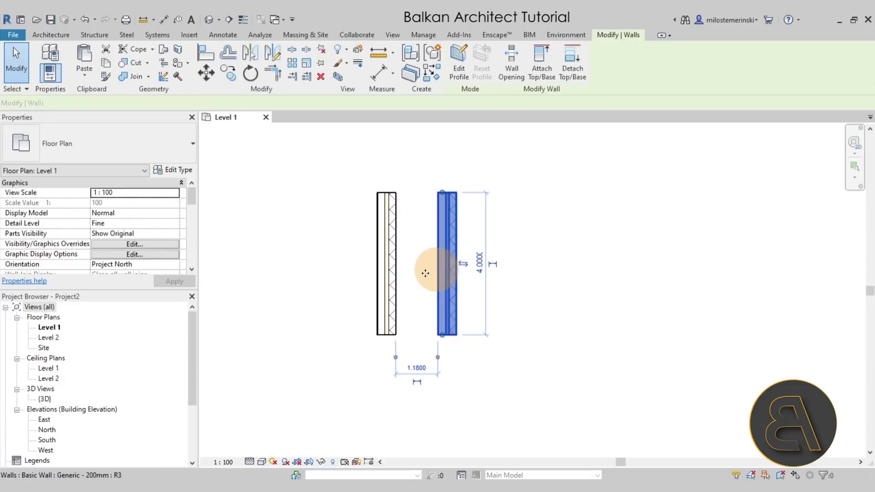
click(171, 171)
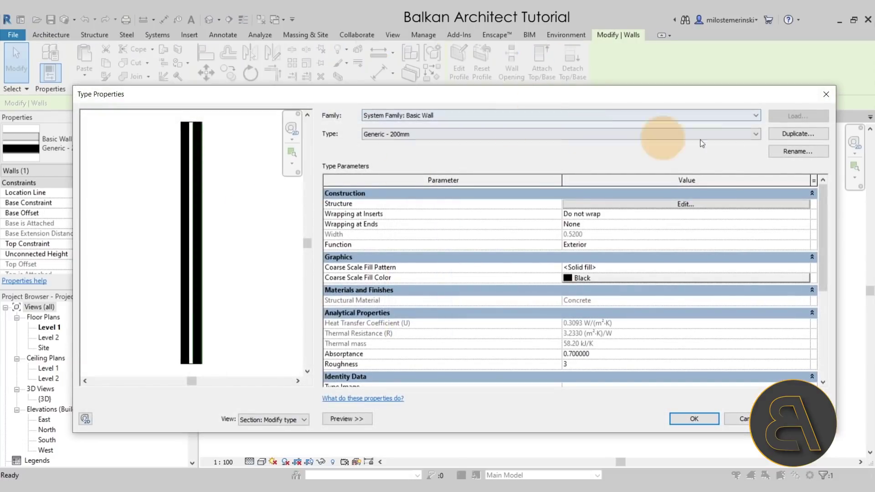
click(790, 132)
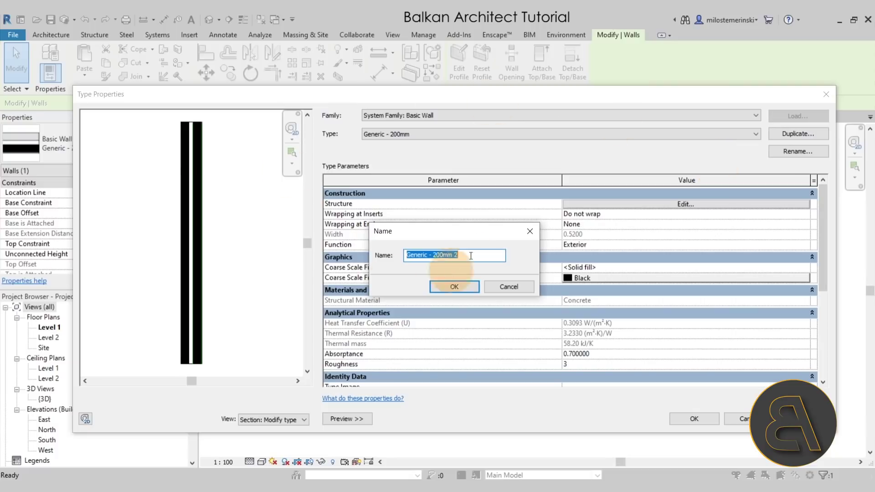
click(510, 286)
click(747, 417)
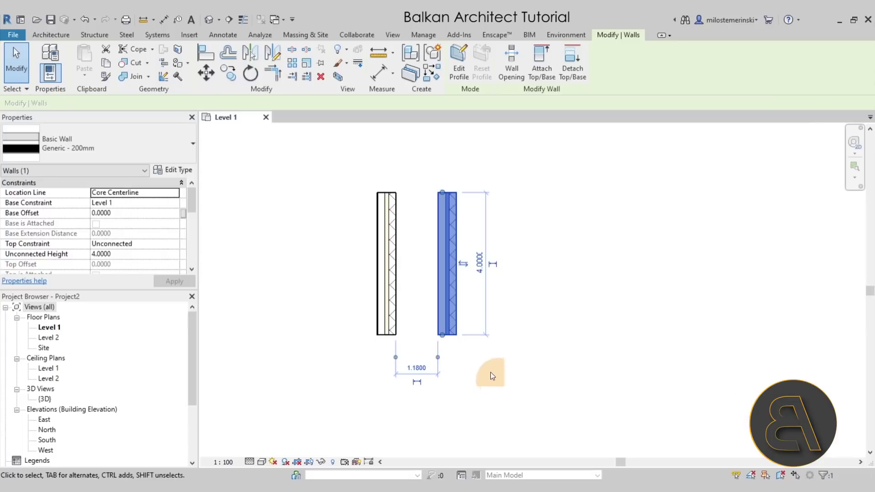
Rename the original wall's type from its generic name to Stone Wall
click(491, 372)
click(416, 327)
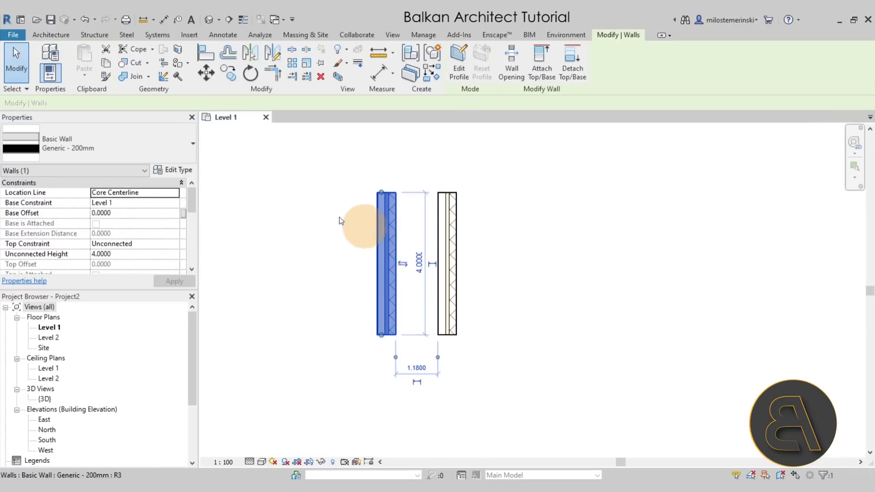
click(173, 170)
click(786, 151)
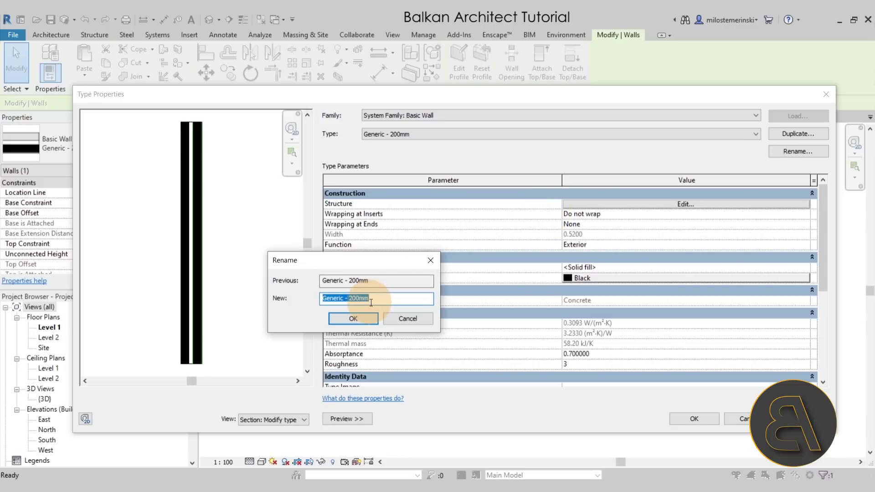
text(Block)
key(BackSpace)
key(BackSpace)
key(BackSpace)
key(BackSpace)
key(BackSpace)
text(Stone Wall)
key(Return)
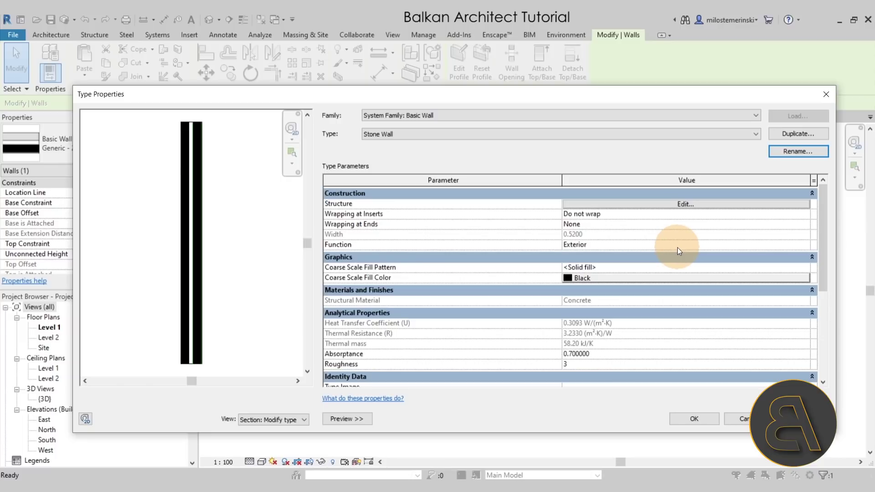
click(693, 419)
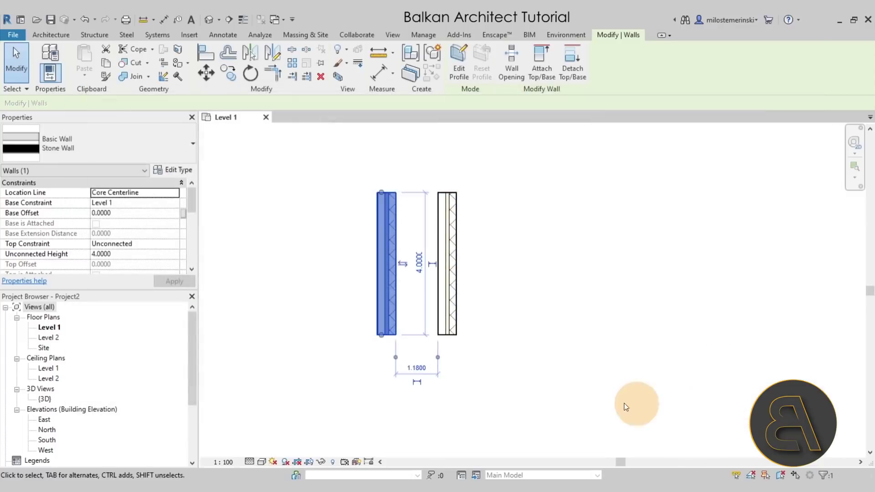
Duplicate the copied wall's type under the name Brick Wall
click(540, 351)
click(437, 317)
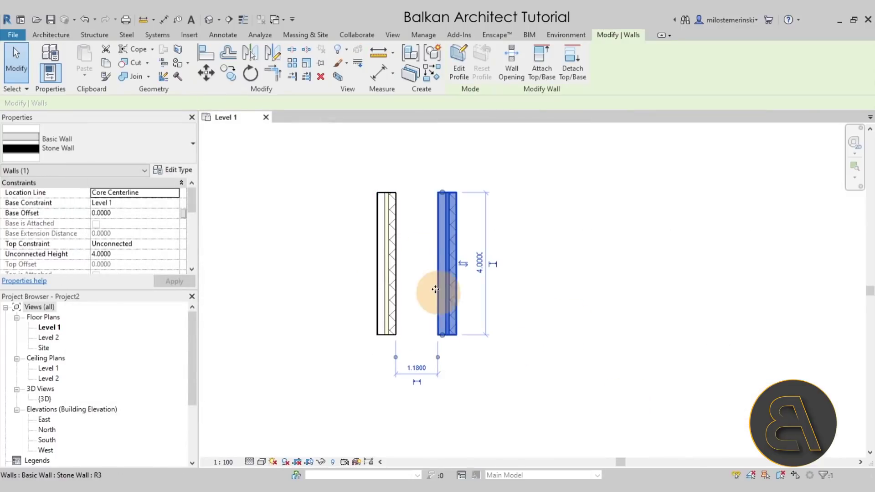
click(177, 169)
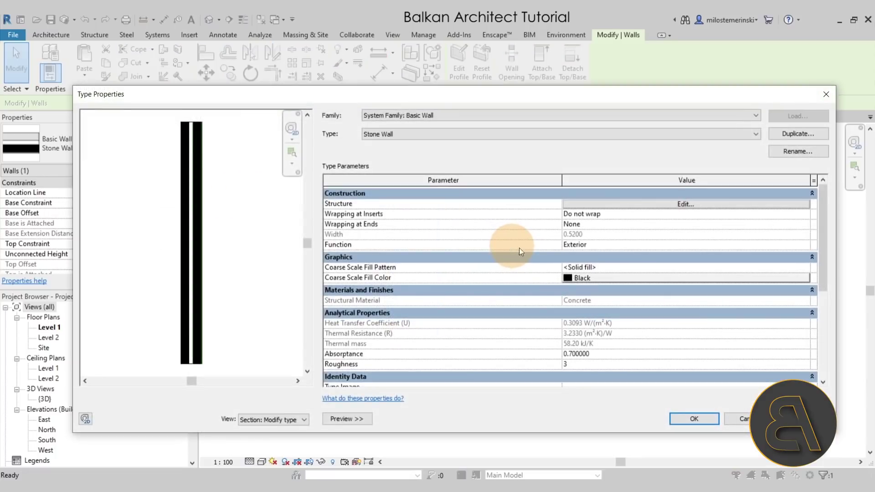
click(783, 134)
drag(423, 254, 380, 253)
text(Brick Wall 2)
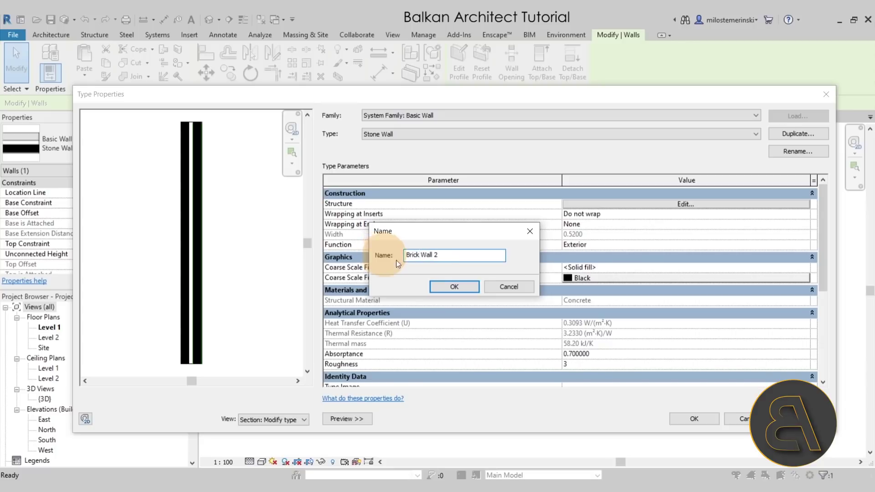
drag(435, 254, 480, 259)
key(BackSpace)
key(BackSpace)
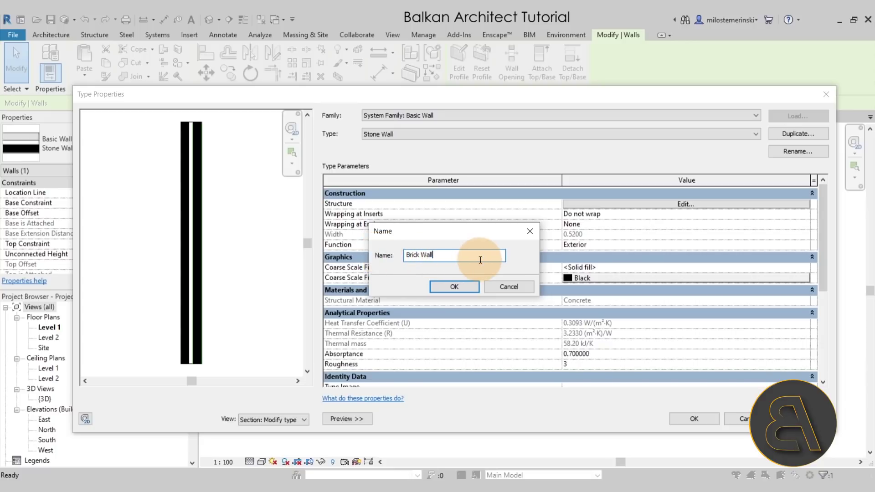
click(474, 288)
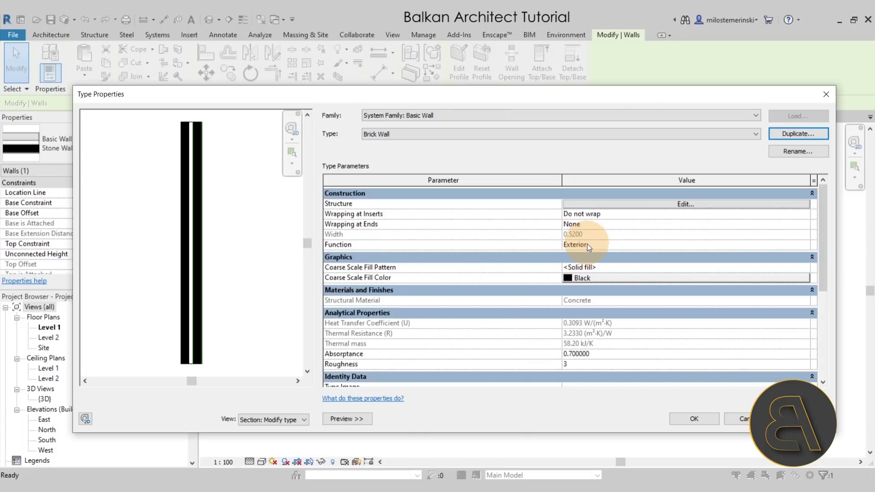
Set the thickness of the exterior Concrete Masonry Units layer in the Brick Wall structure to 0.05
click(661, 203)
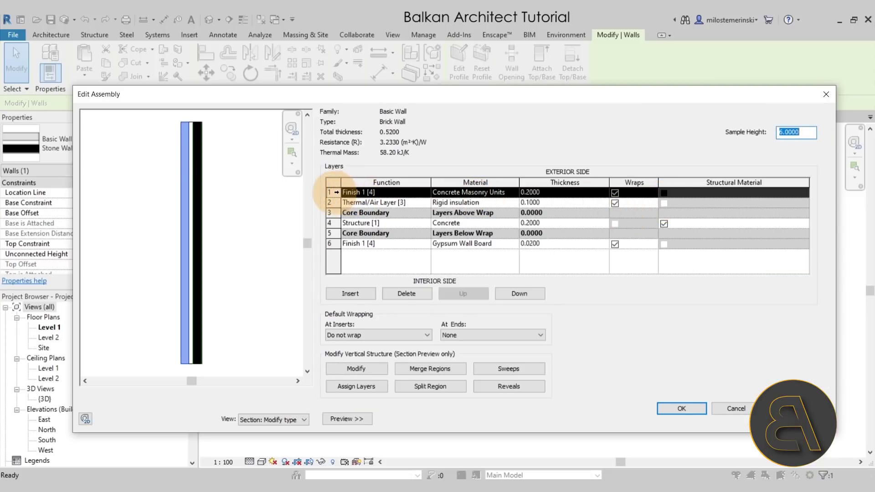
click(573, 195)
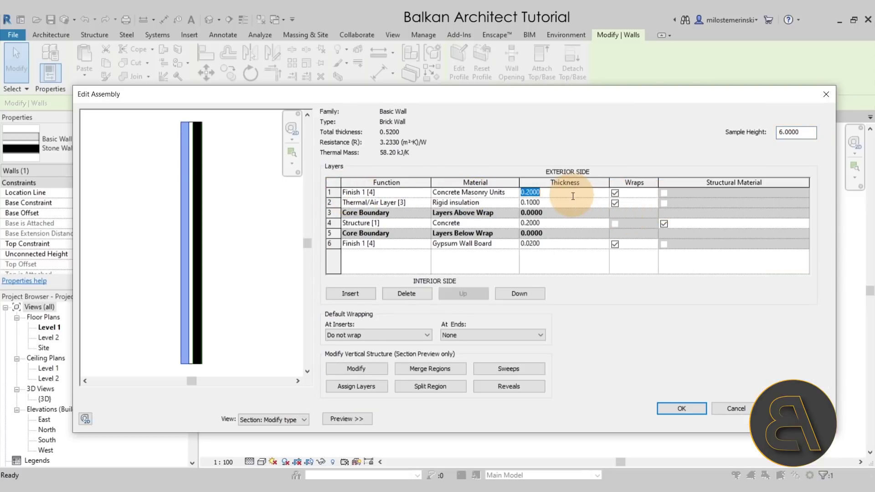
text(0.05)
Search the materials for "brick", assign Brick, Common, Brown from the library to the exterior finish layer, and apply the Brick Wall type
click(512, 196)
click(514, 194)
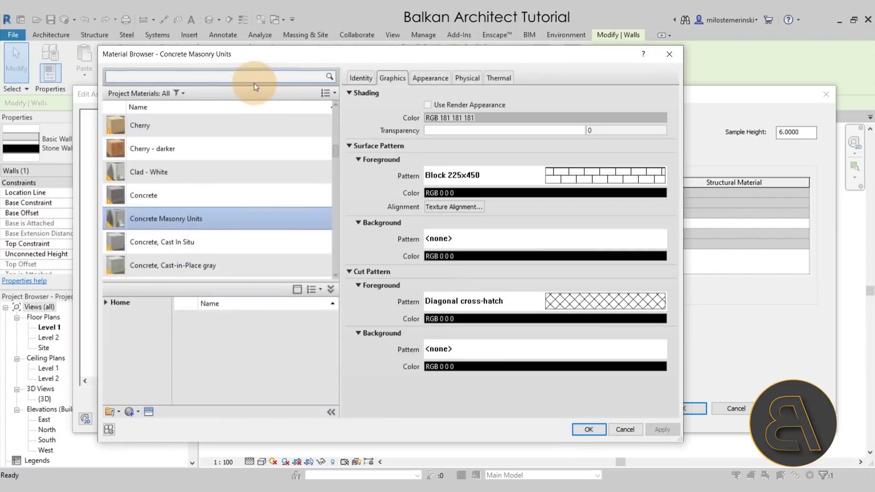
click(246, 78)
text(brick)
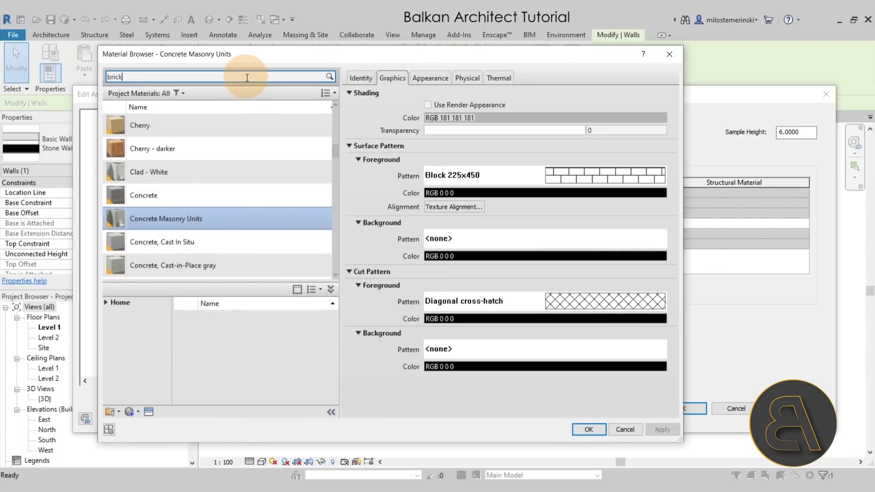
click(190, 140)
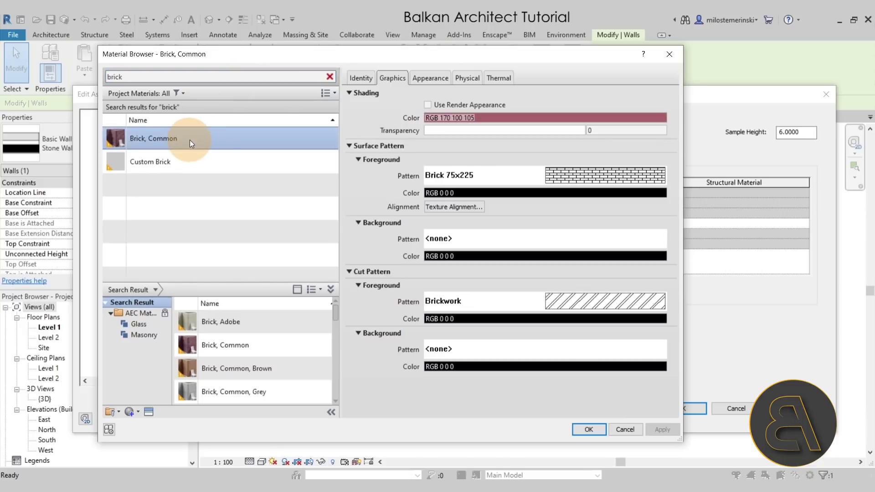
click(279, 372)
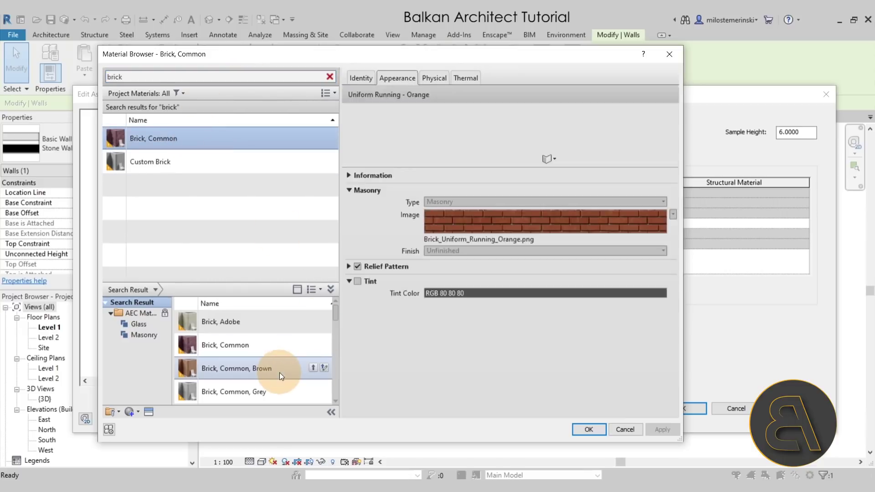
click(314, 367)
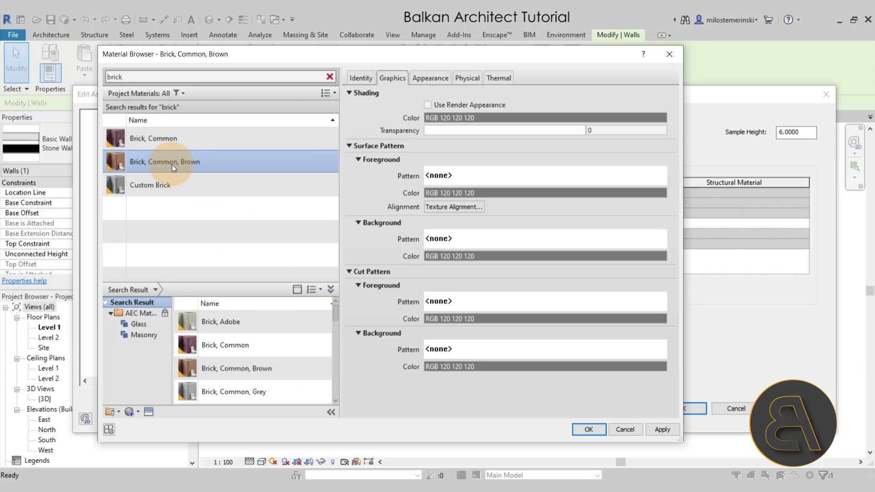
click(588, 430)
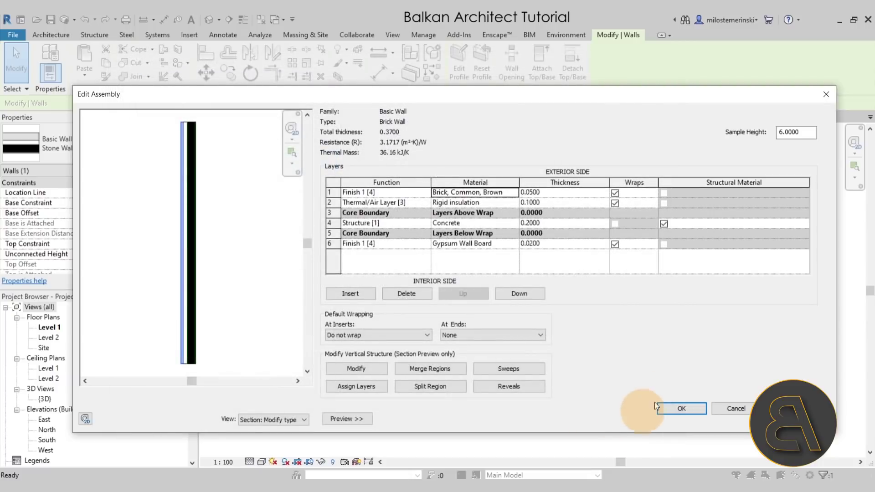
click(696, 408)
click(691, 413)
click(689, 415)
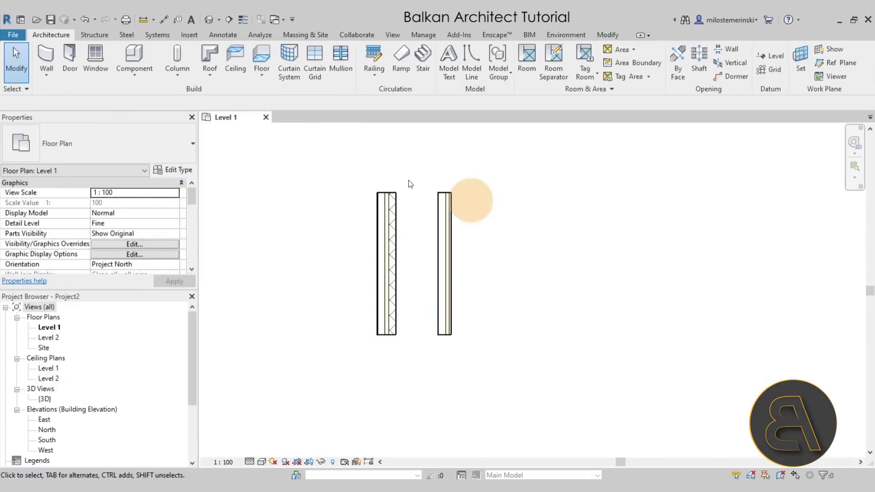
click(442, 253)
click(559, 313)
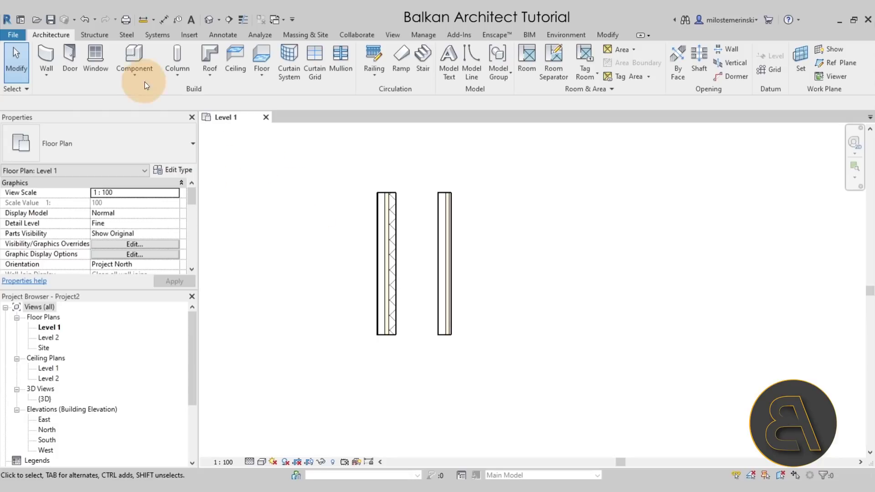
Start a new wall with the stacked wall type Exterior - Brick Over Block w Metal Stud
click(50, 56)
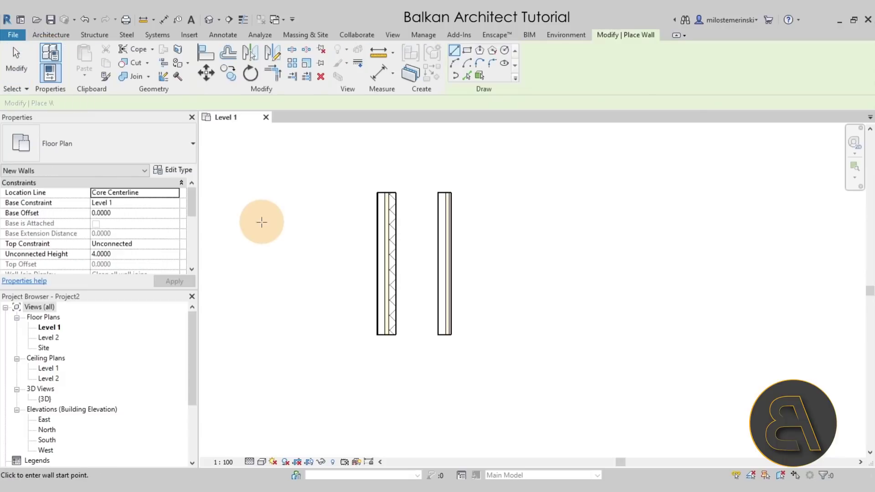
click(118, 160)
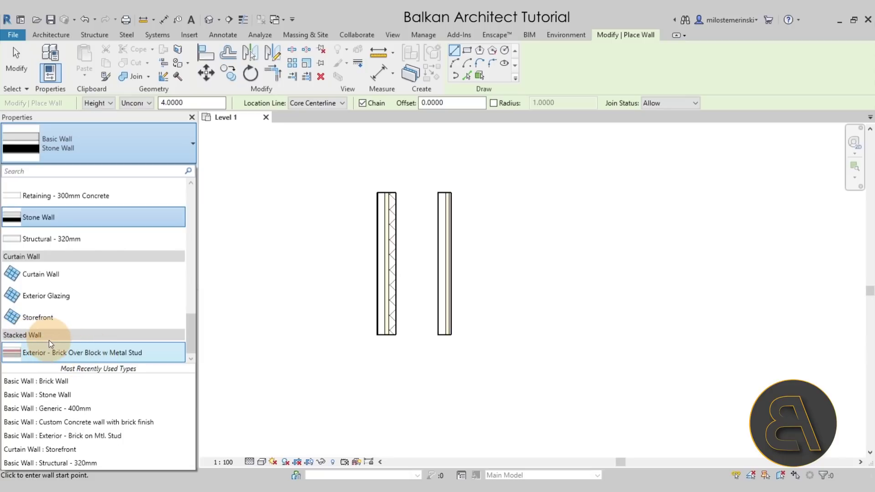
click(44, 356)
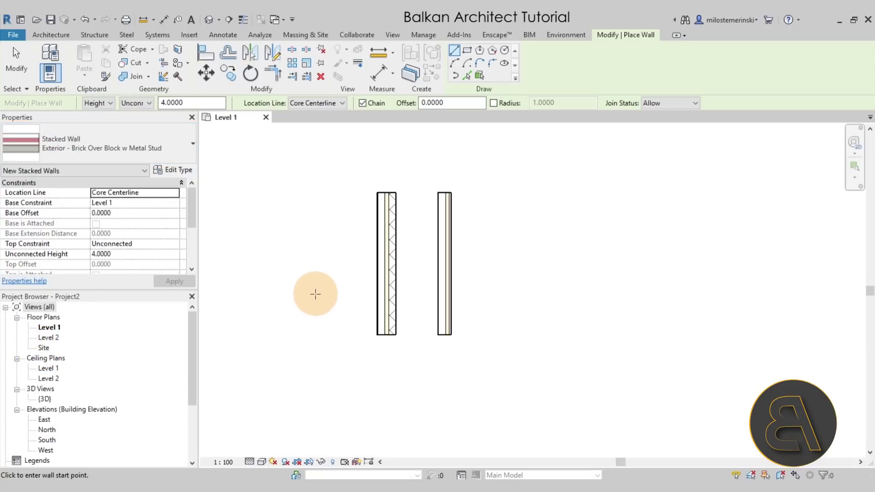
Duplicate the stacked wall type under the name Brick over Stone
click(179, 171)
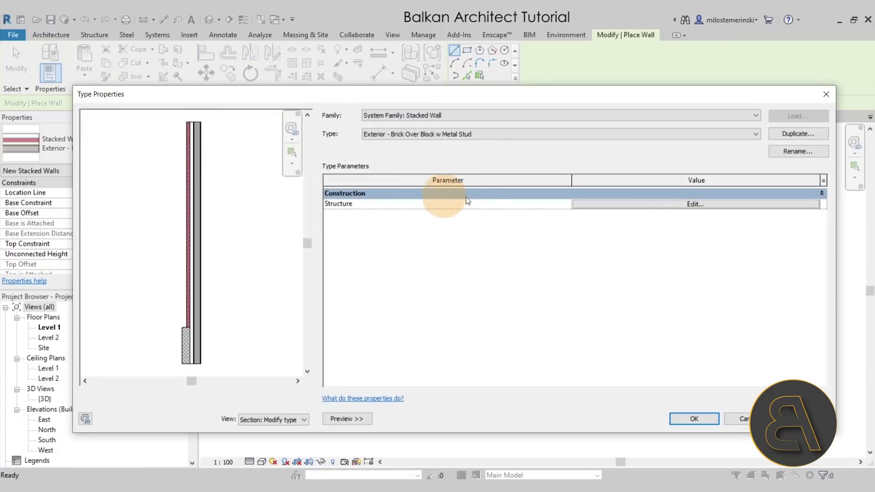
click(782, 134)
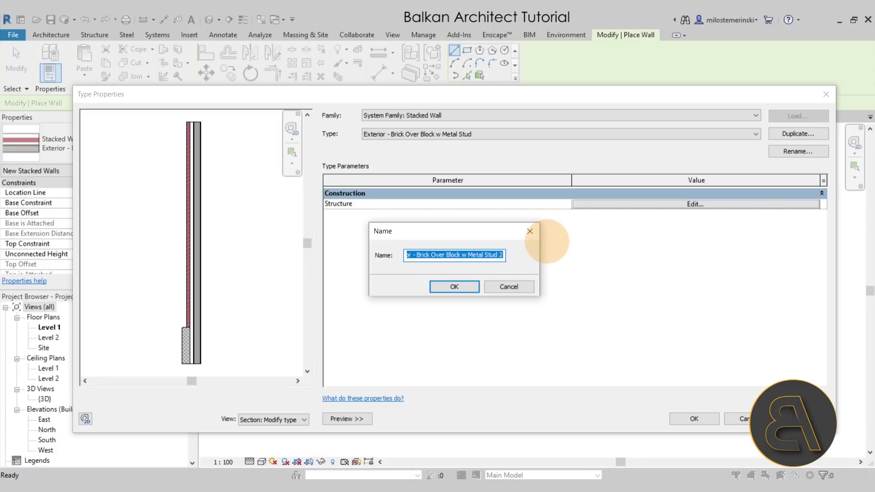
text(Brick over Sto)
key(BackSpace)
text(tone)
key(Return)
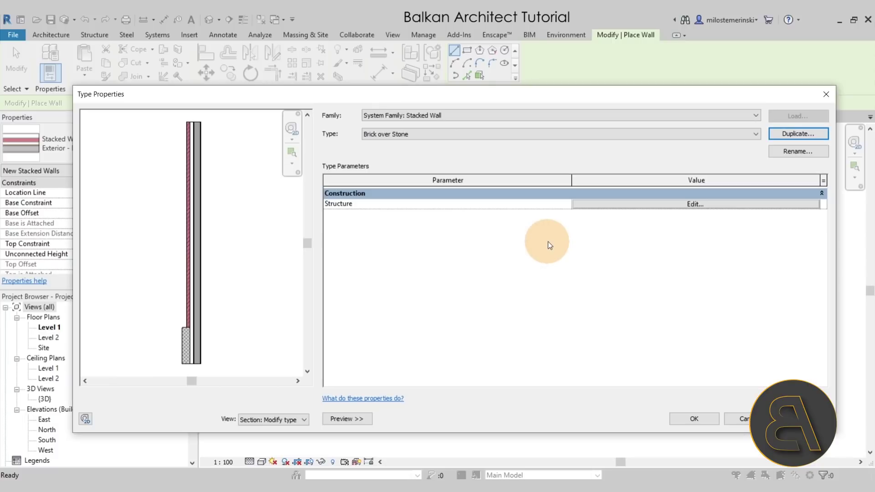
Open the structure of the Brick over Stone type and assign Stone Wall as its lower wall component
click(576, 205)
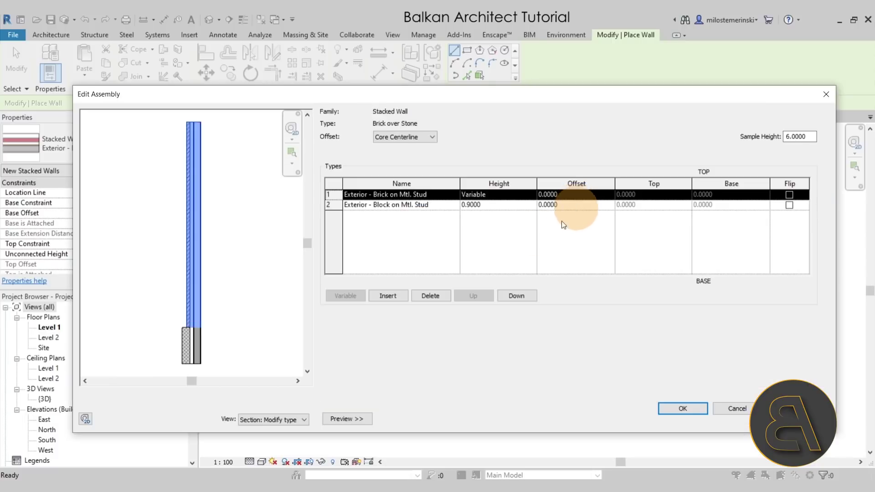
click(334, 205)
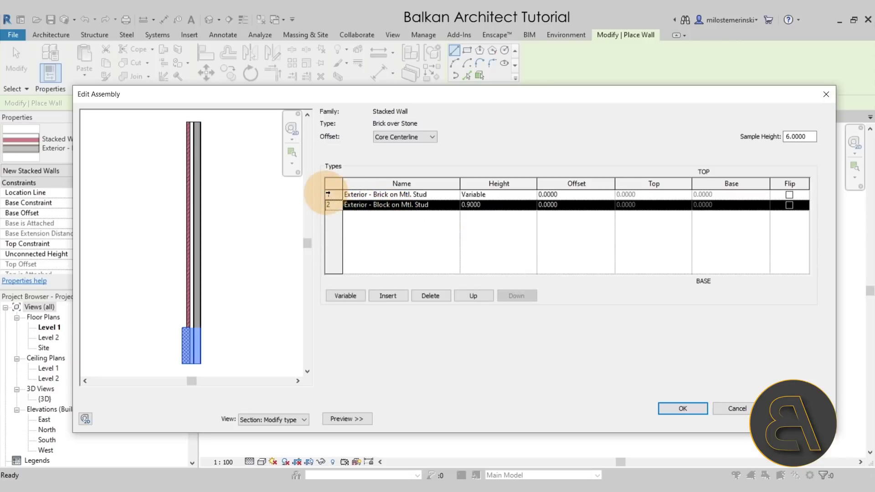
click(359, 194)
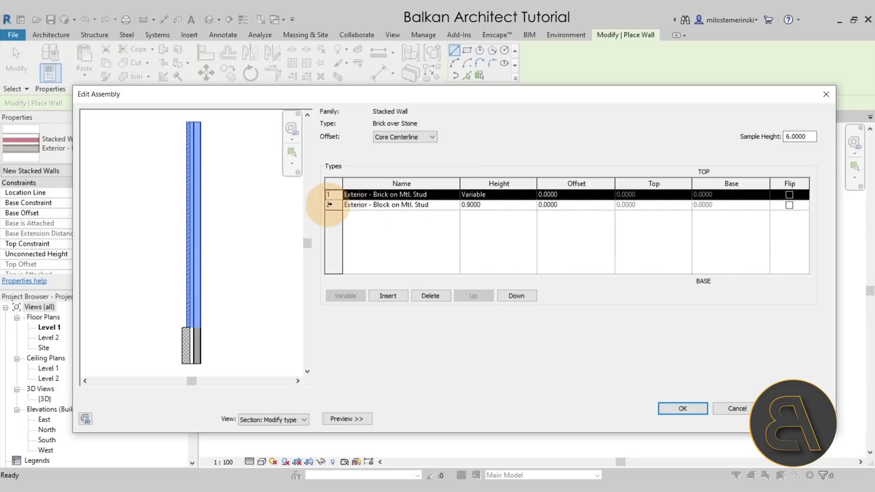
click(329, 205)
click(454, 207)
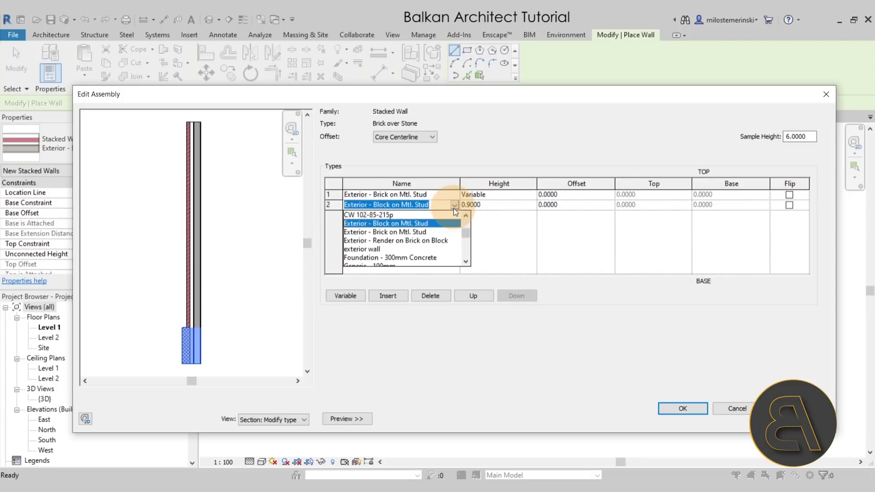
scroll(420, 227, down, 4)
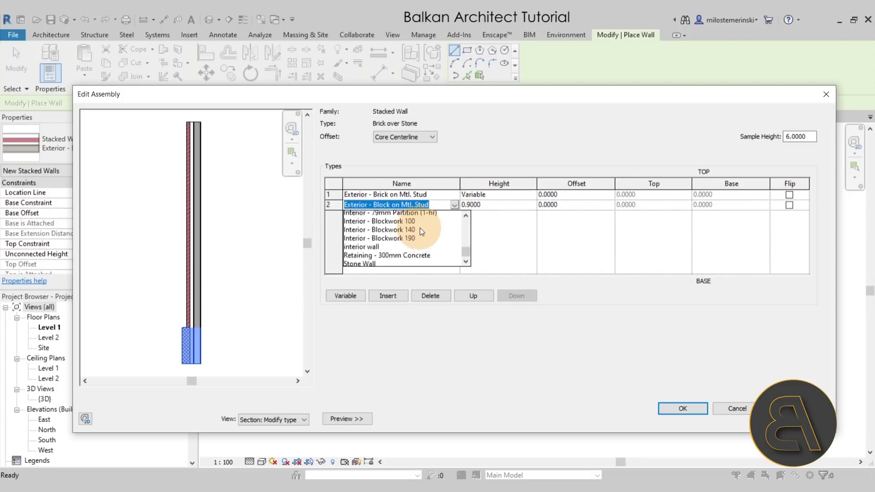
click(373, 249)
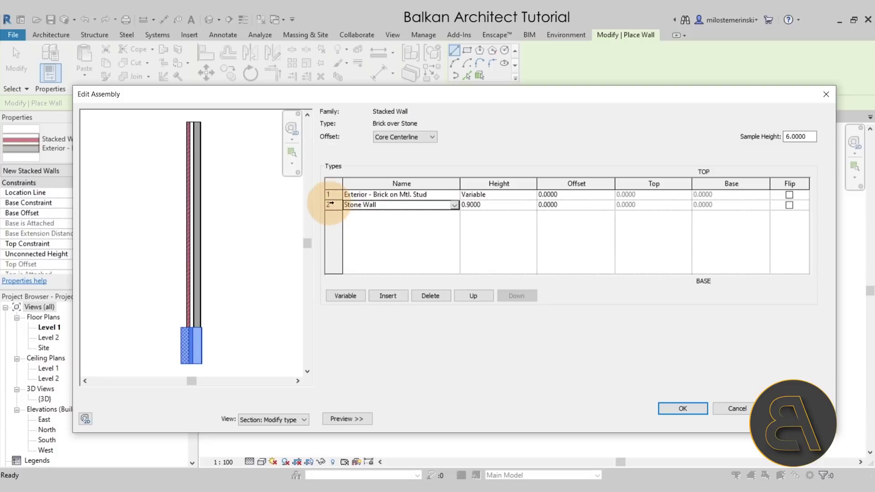
Assign Brick Wall as the upper component of the stacked wall, above the Stone Wall
click(329, 194)
click(455, 194)
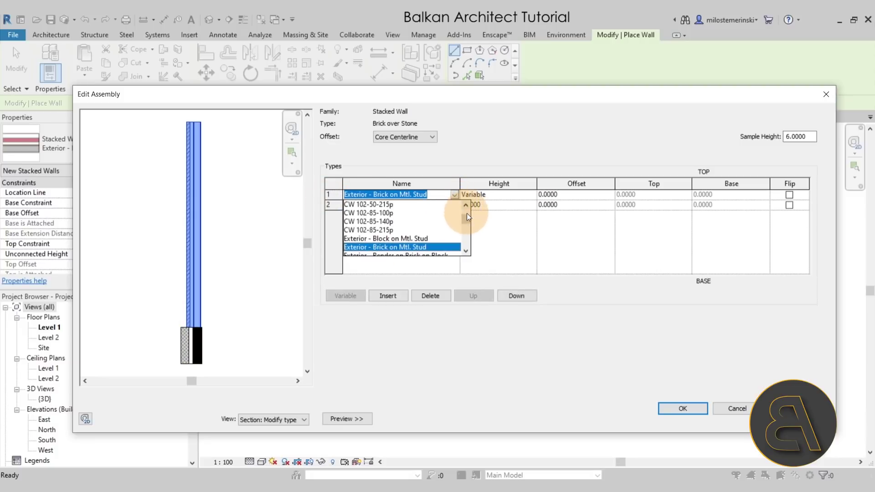
scroll(466, 212, up, 2)
click(383, 205)
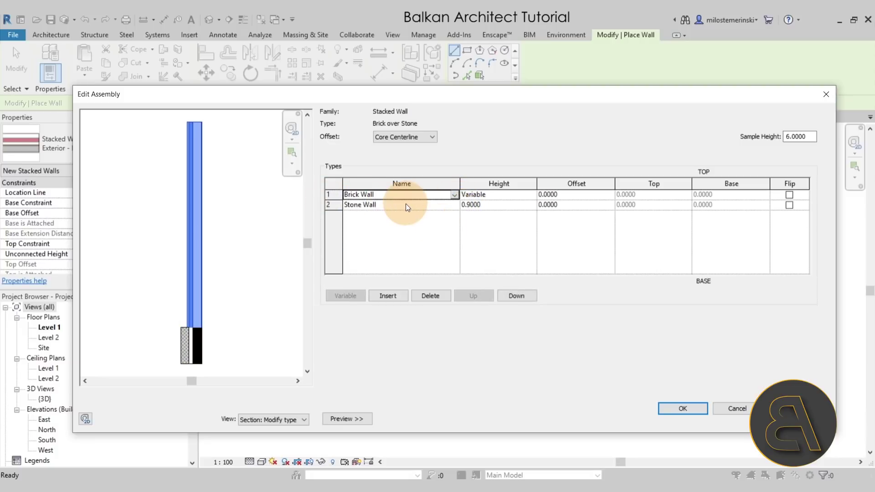
Examine how the brick and stone layers align at their junction in the section preview, and refresh the preview
click(219, 326)
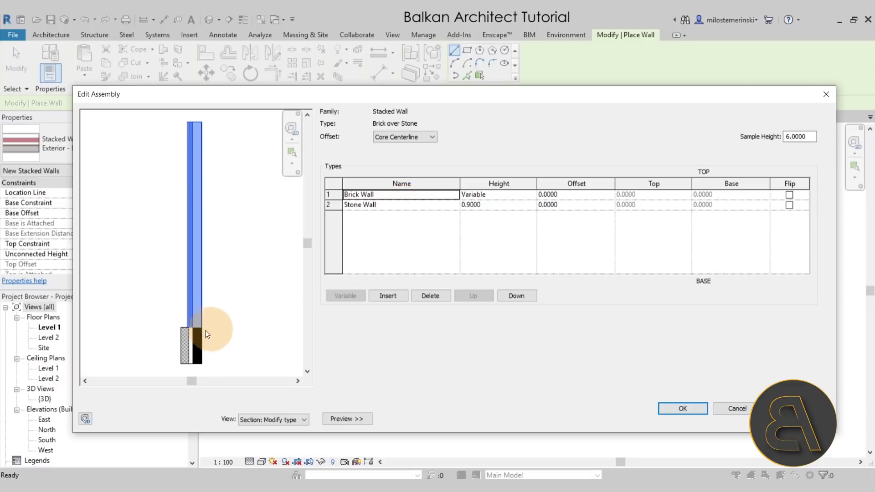
scroll(217, 329, up, 6)
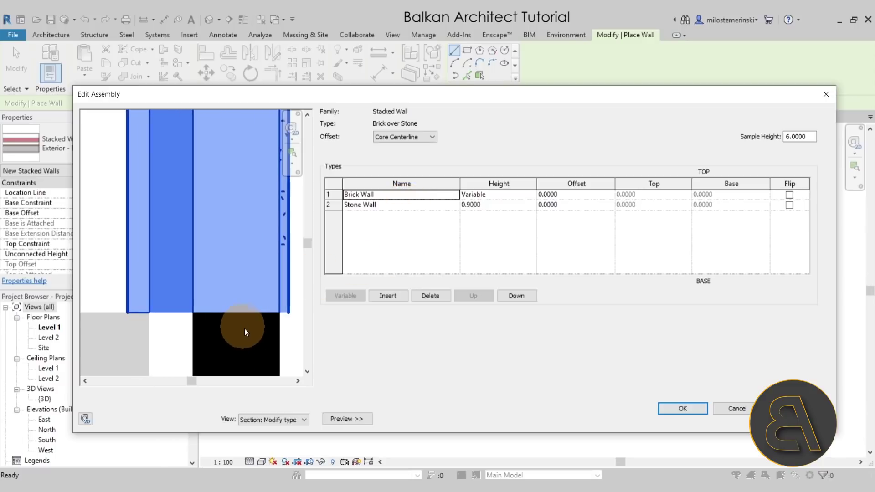
scroll(273, 318, down, 3)
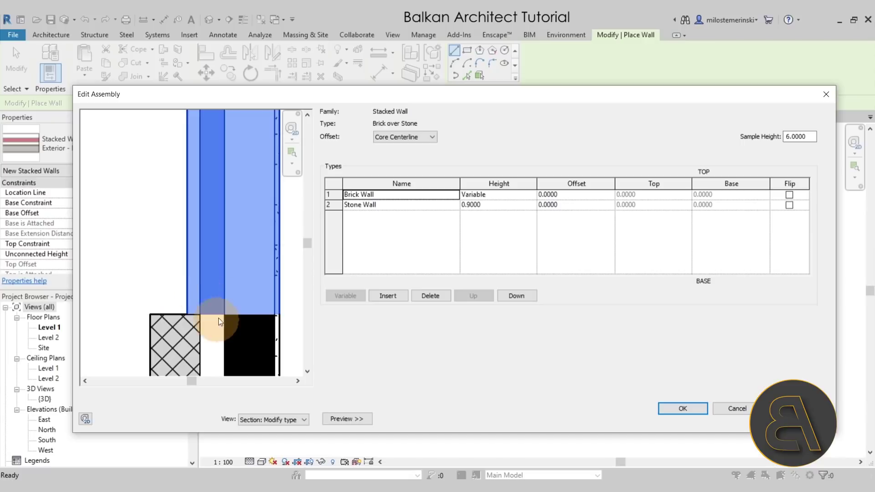
scroll(218, 300, down, 3)
click(342, 419)
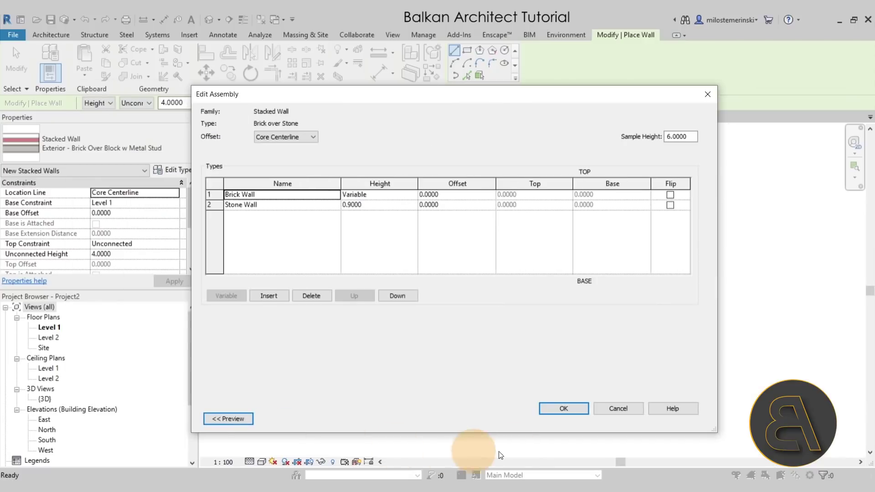
click(226, 421)
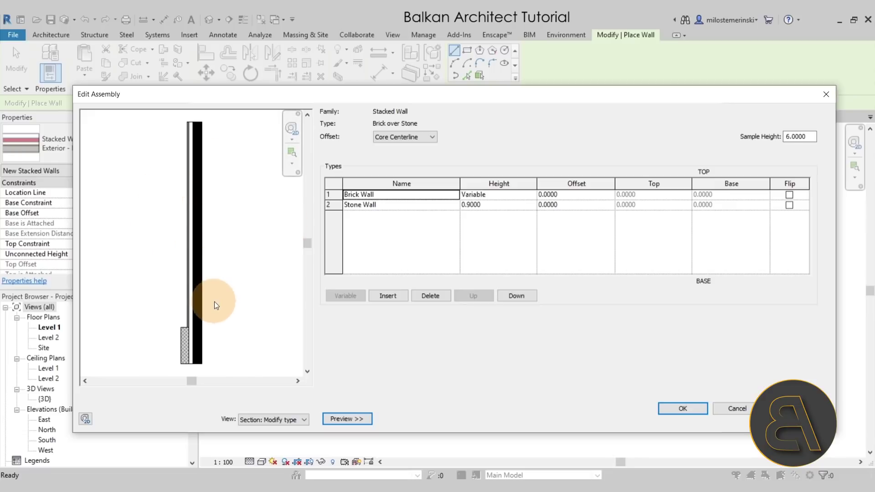
Set the height of the Stone Wall component to 3.6 and apply the Brick over Stone type
click(493, 208)
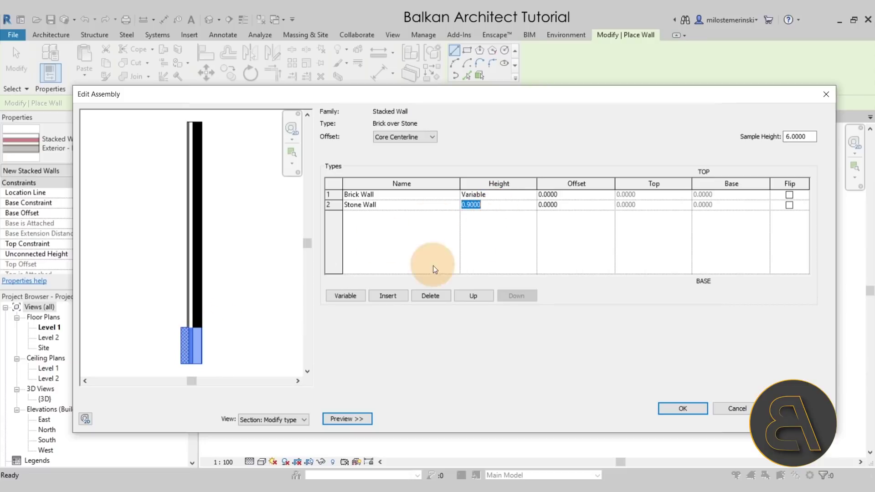
text(3.5)
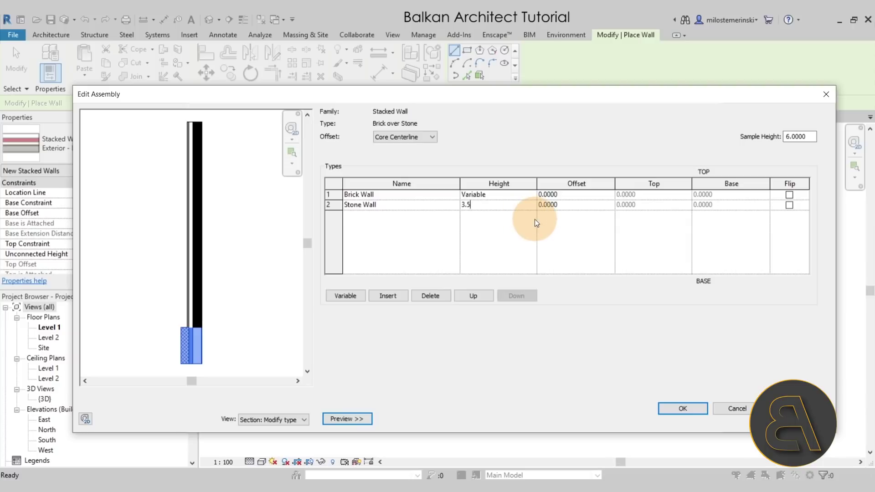
key(Return)
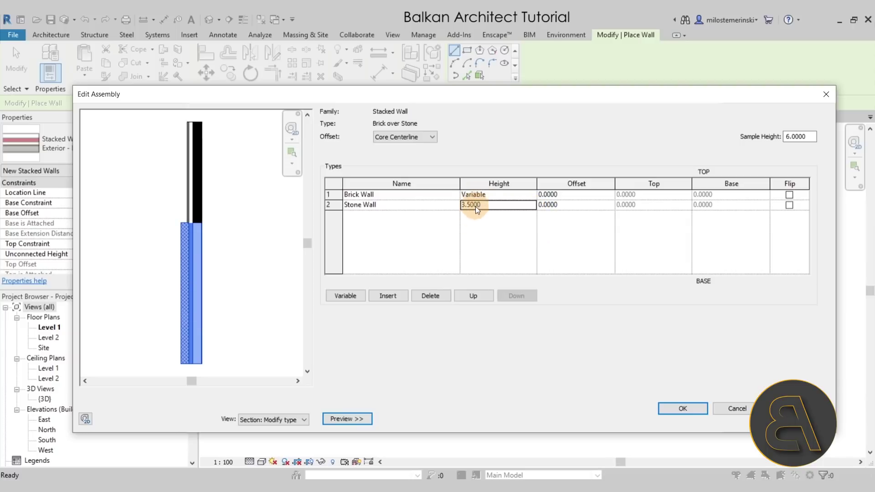
click(468, 206)
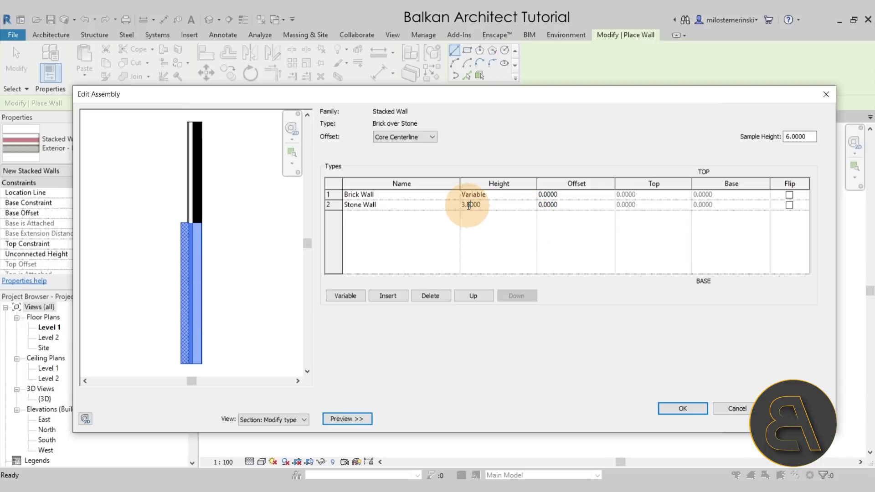
click(683, 407)
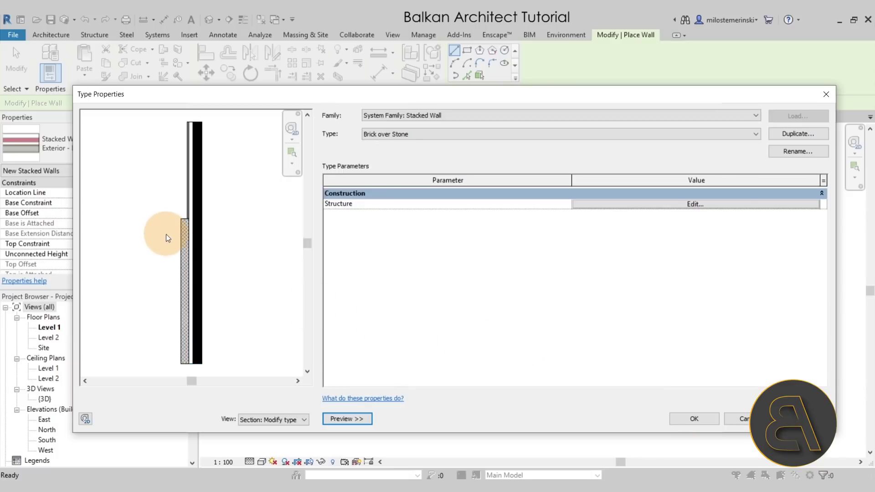
scroll(173, 214, up, 4)
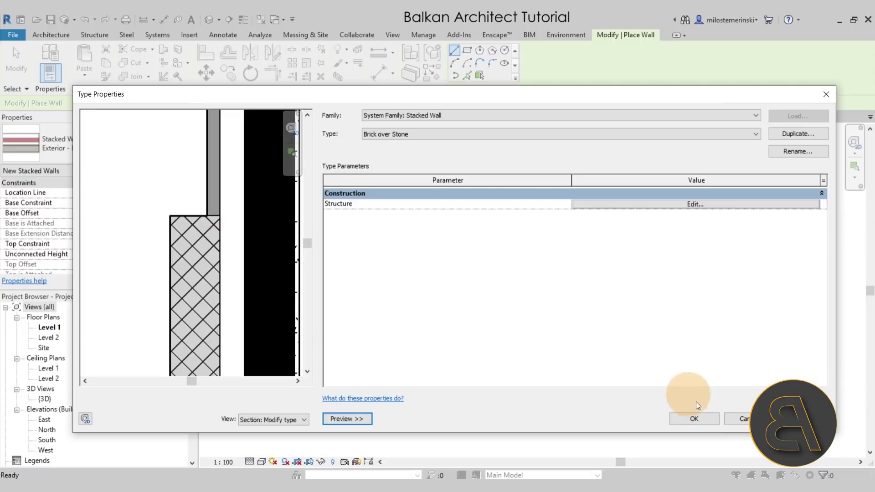
click(694, 418)
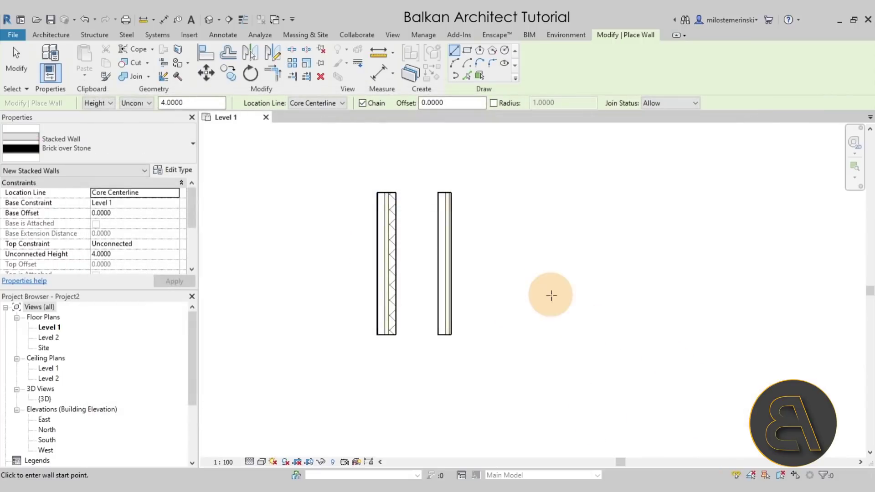
Draw a vertical Brick over Stone wall beside the two existing walls, matching their length in plan
click(551, 193)
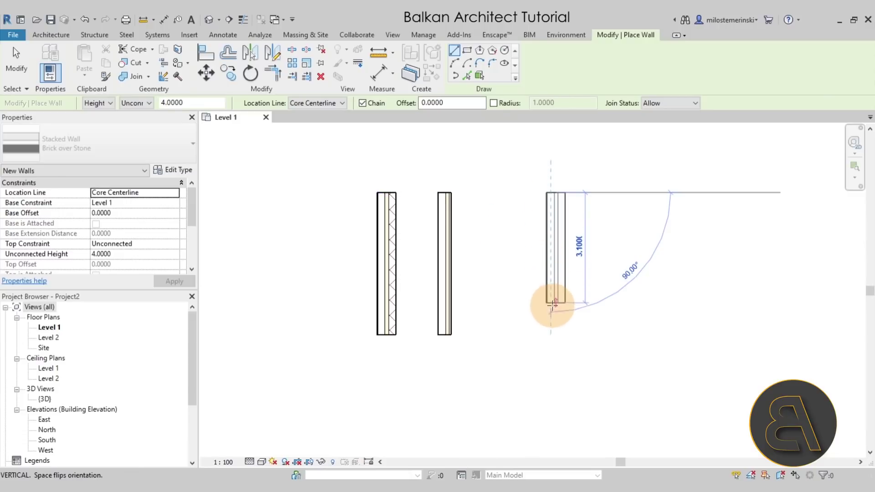
click(556, 334)
key(Escape)
key(Escape)
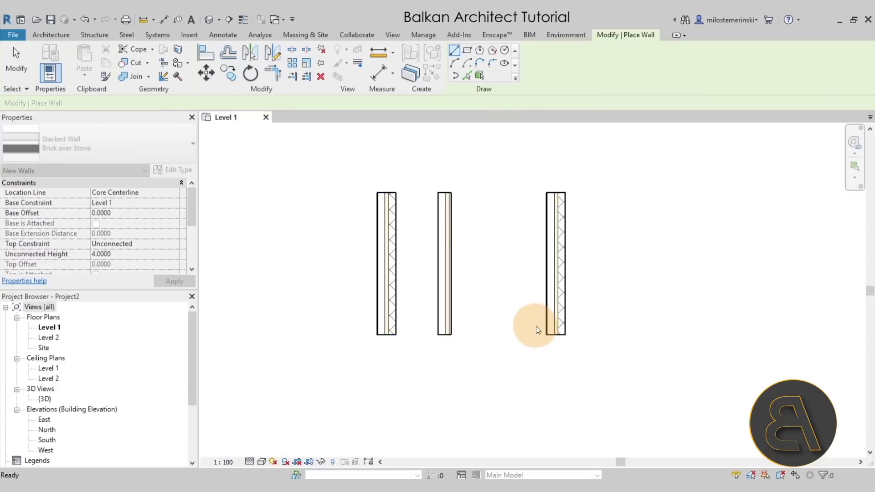
Open the default 3D view and stretch the top of the Brick over Stone wall upward to include the brick portion
click(209, 19)
shift+middle_drag(618, 294, 578, 361)
click(547, 370)
drag(502, 268, 504, 178)
click(667, 325)
Examine the ledge where the brick portion of the stacked wall meets the thicker stone base in 3D
mouse_move(703, 328)
shift+middle_down()
mouse_move(650, 348)
mouse_move(687, 332)
shift+middle_up()
mouse_move(617, 336)
shift+middle_down()
mouse_move(666, 359)
mouse_move(630, 343)
shift+middle_up()
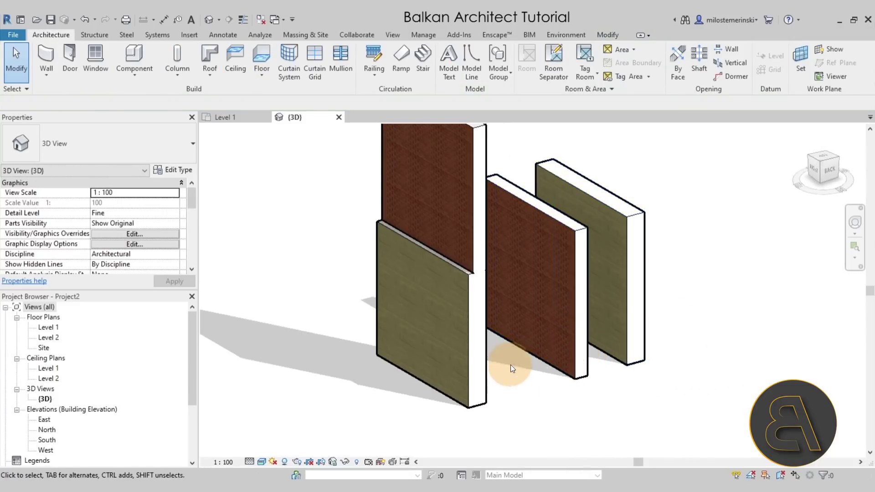
scroll(476, 299, up, 6)
shift+middle_drag(550, 324, 313, 169)
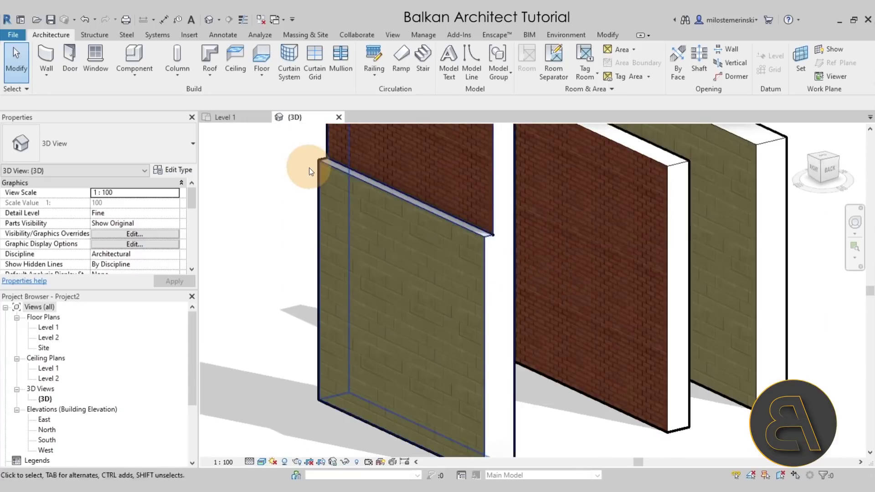
scroll(314, 168, up, 5)
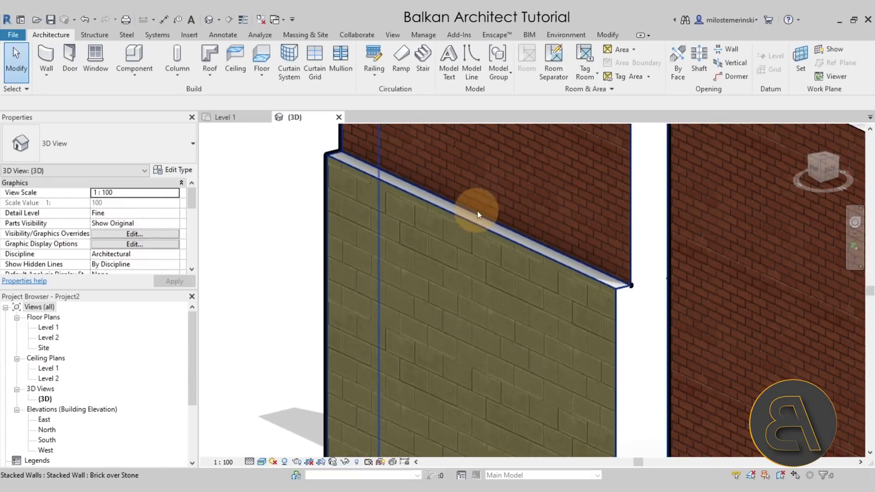
scroll(486, 220, down, 5)
shift+middle_drag(456, 210, 299, 197)
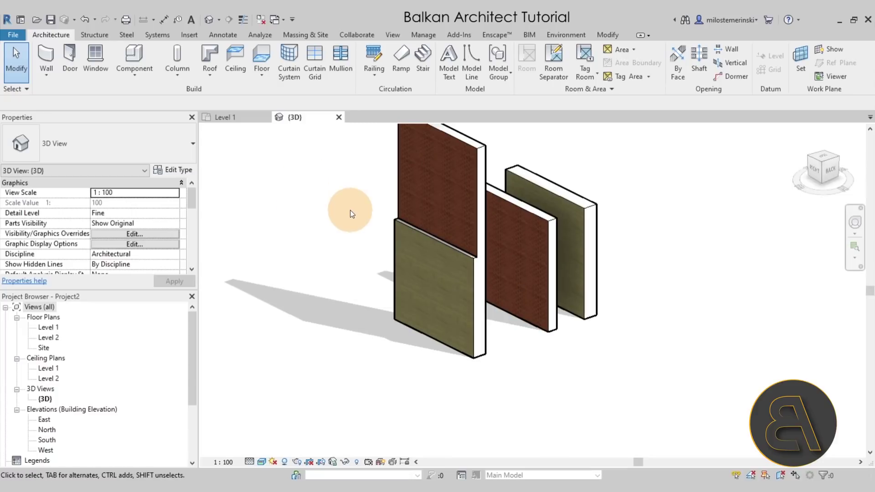
Create a new family from the Metric Profile template
click(13, 35)
mouse_move(42, 85)
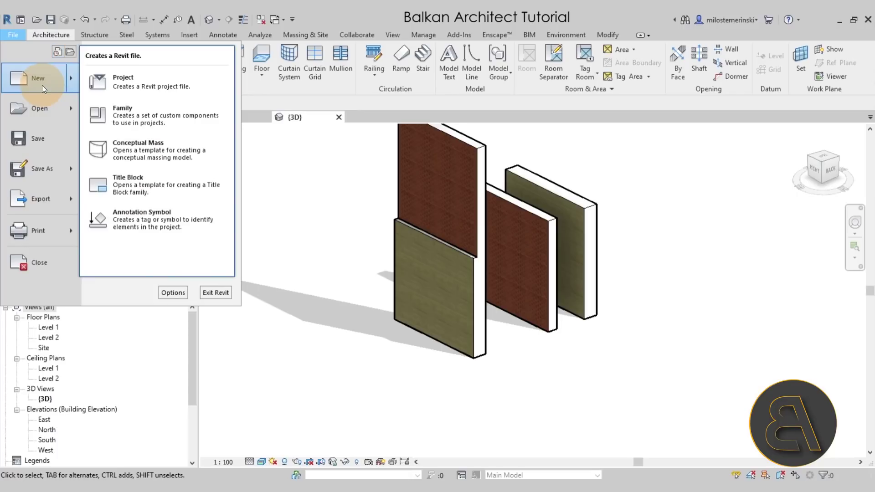
click(127, 116)
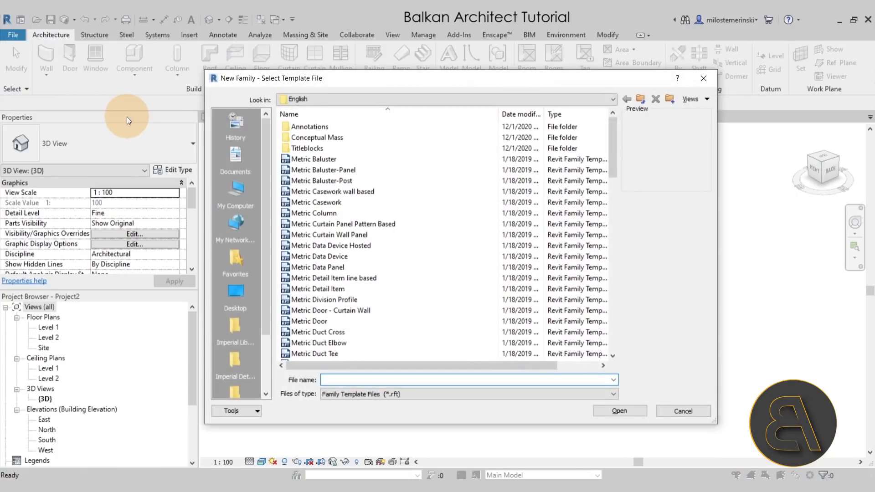
drag(614, 133, 619, 257)
click(346, 235)
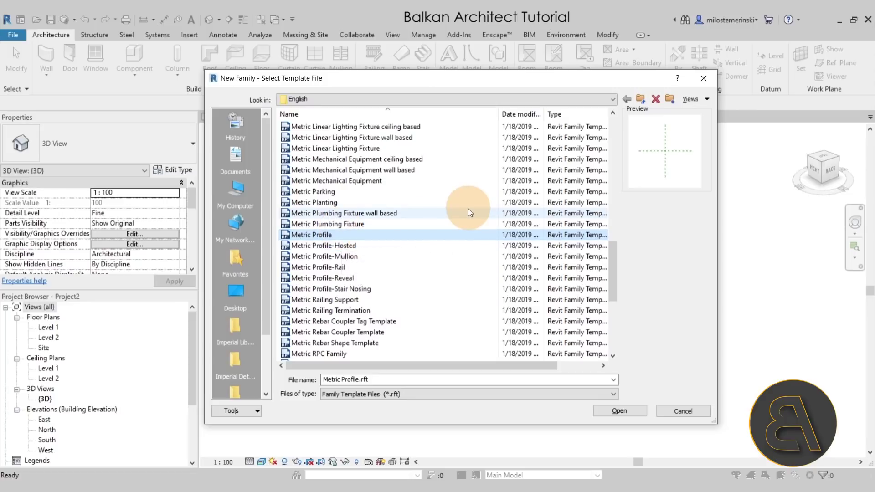
click(619, 410)
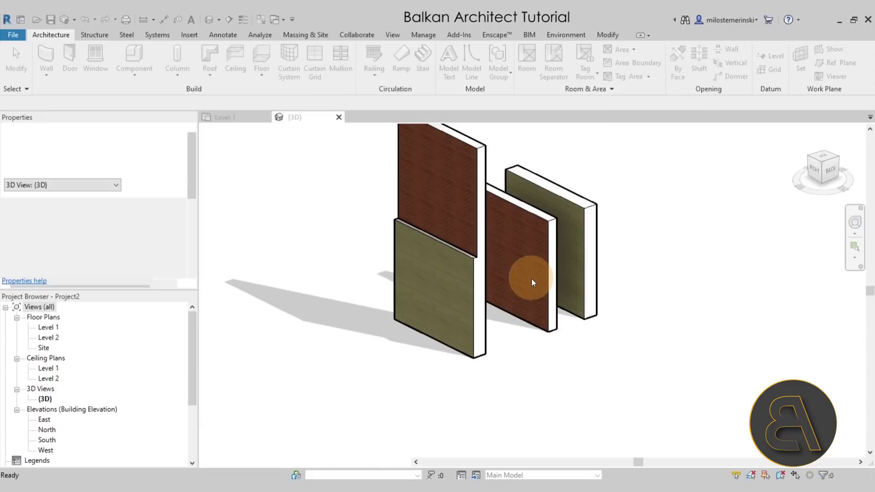
middle_drag(458, 231, 526, 270)
scroll(535, 261, up, 3)
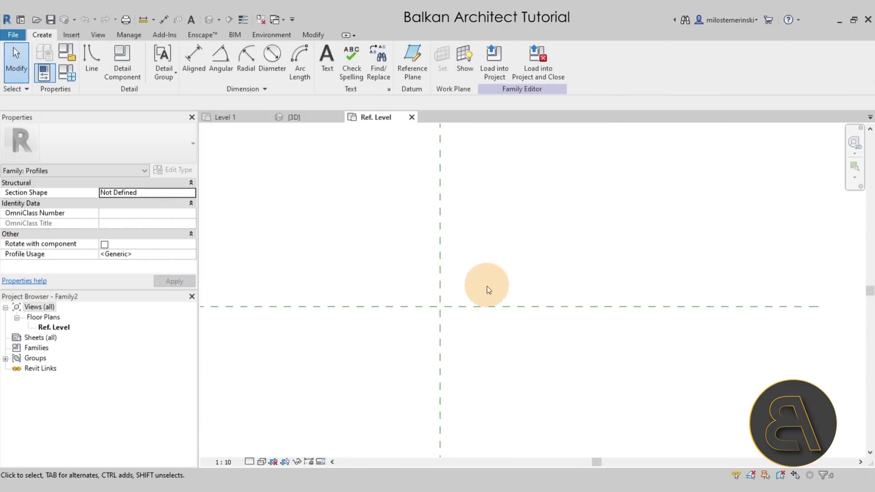
Place a section across the Brick over Stone wall in the Level 1 floor plan and open its view at the brick-stone junction
click(301, 118)
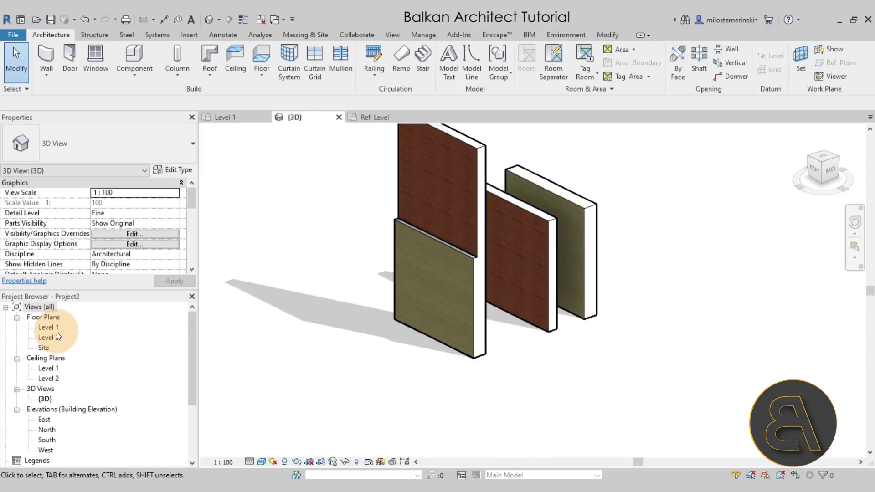
click(229, 120)
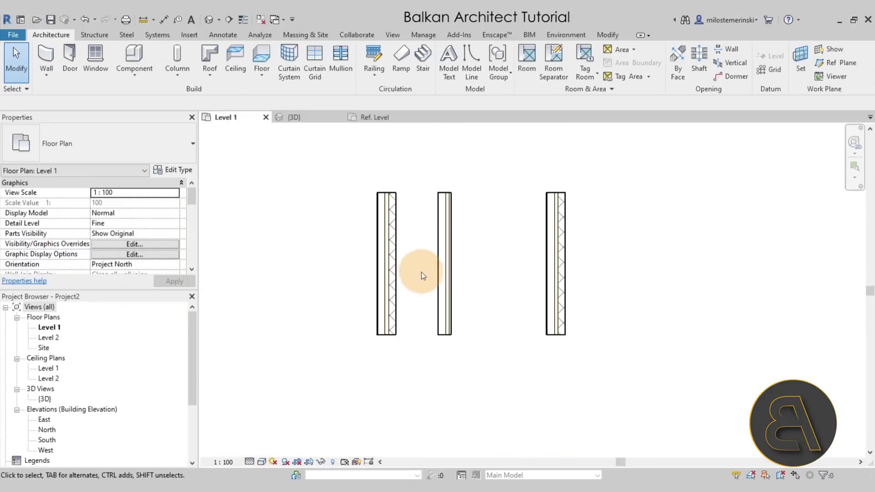
click(228, 19)
click(503, 266)
click(612, 266)
key(Escape)
key(Escape)
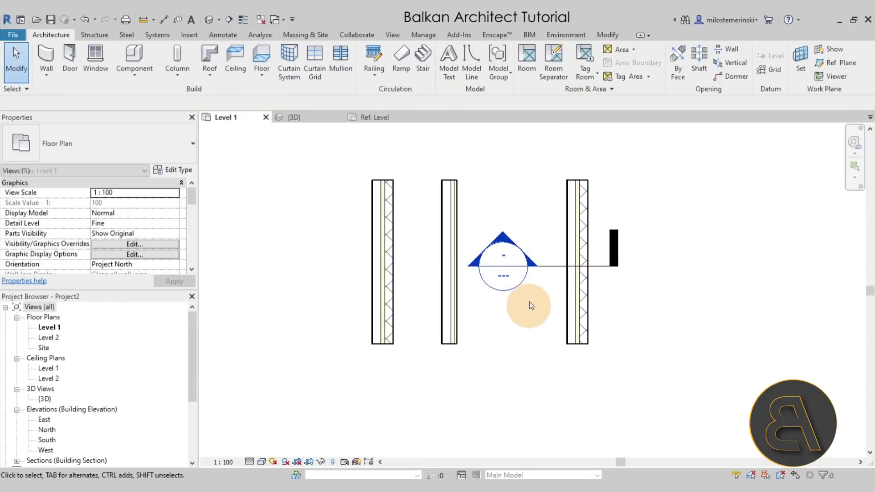
double_click(504, 237)
scroll(527, 303, up, 5)
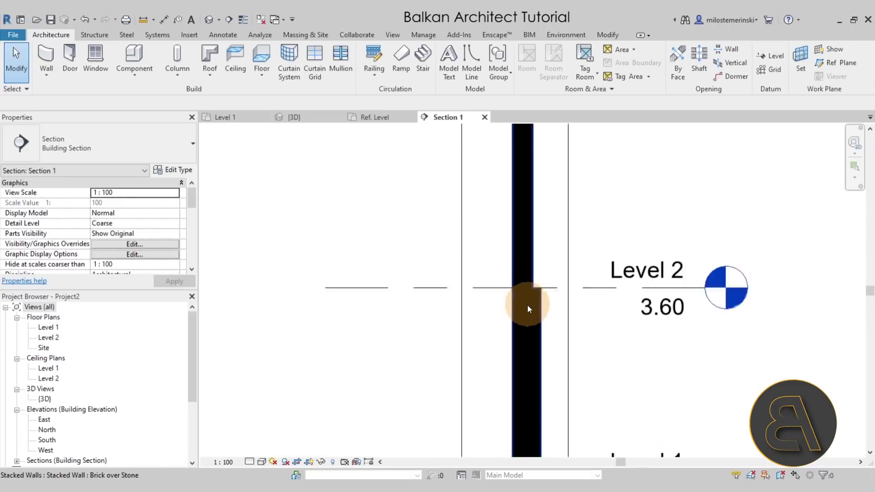
Set the section view's detail level to Fine at the brick-stone junction
scroll(546, 291, up, 3)
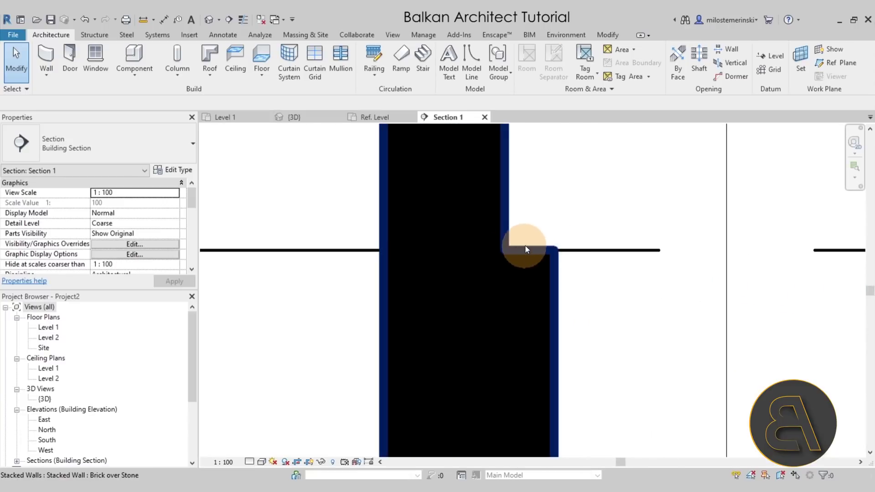
click(254, 463)
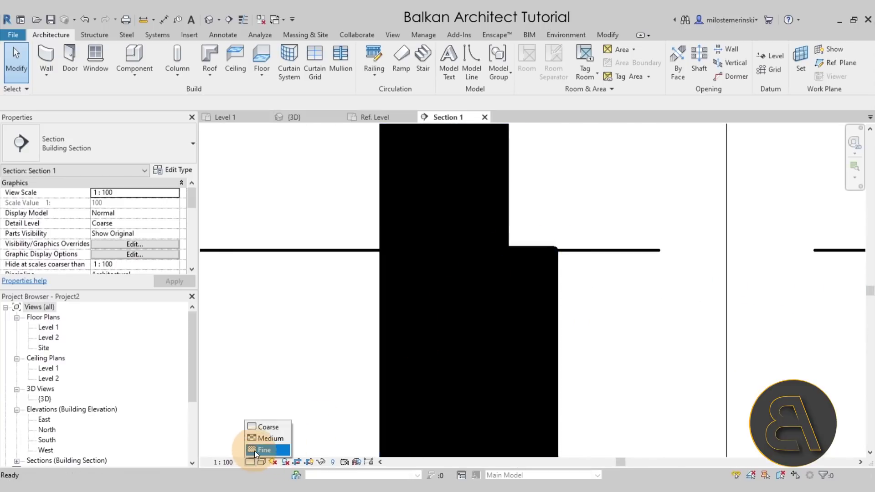
click(255, 450)
scroll(553, 230, up, 3)
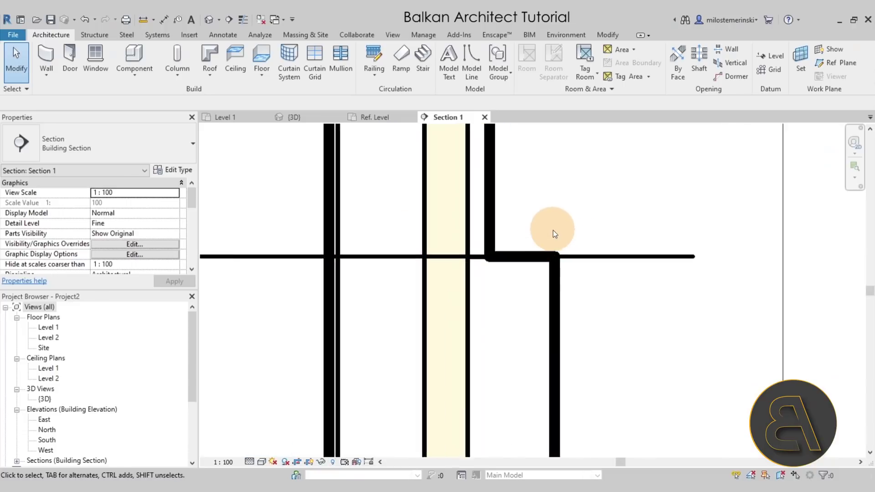
Measure the horizontal width of the stone ledge from the brick face to the outer stone face
click(553, 230)
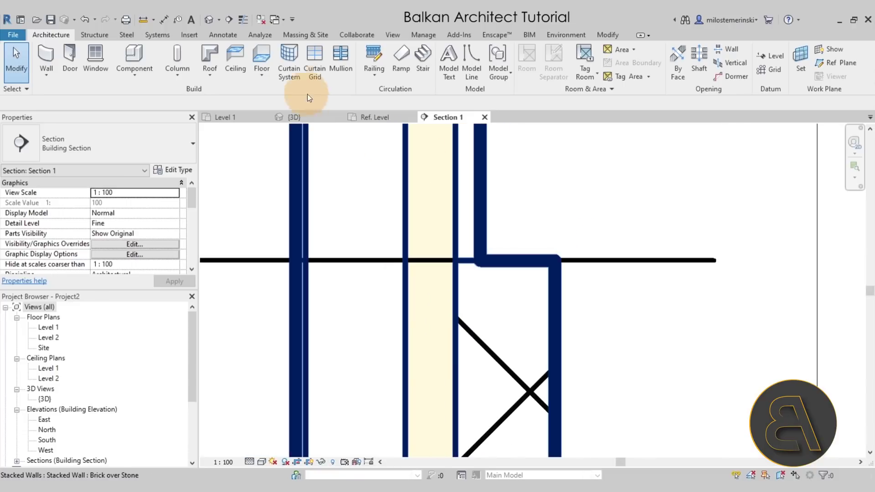
click(146, 21)
click(479, 258)
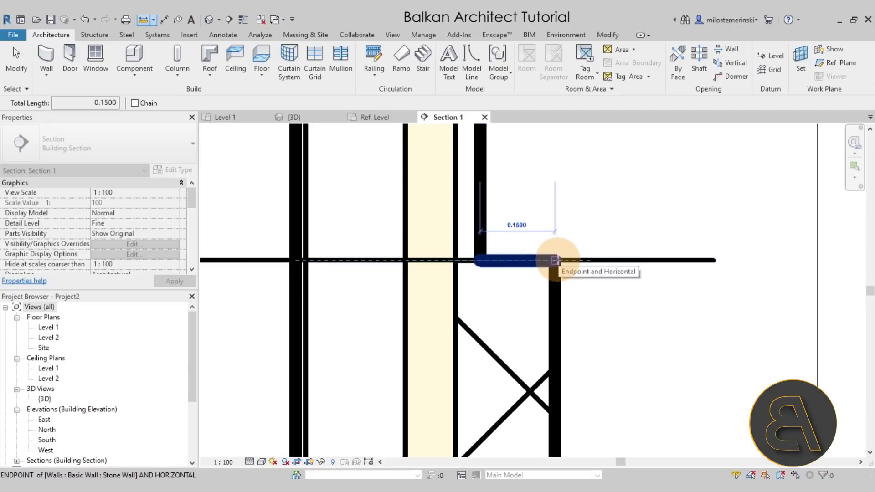
key(Escape)
key(Escape)
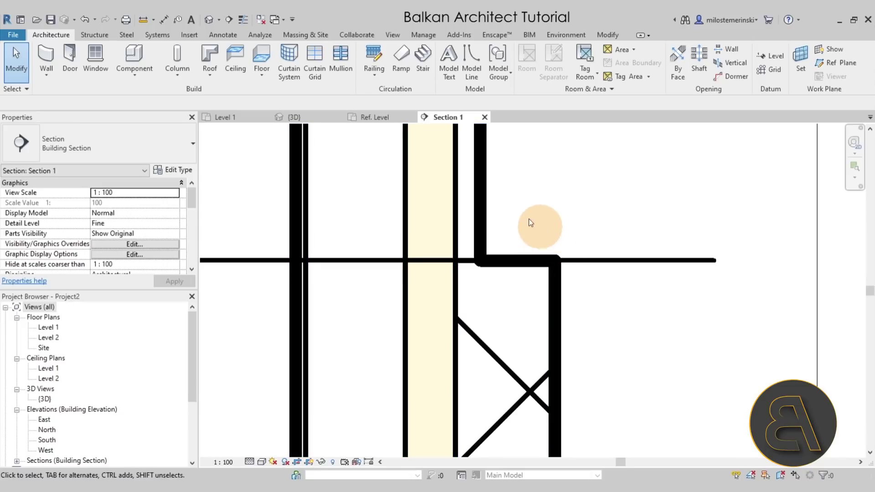
In the profile family, draw a 180 mm line along the horizontal reference plane from the origin and a 15 mm vertical line up from its end
click(373, 118)
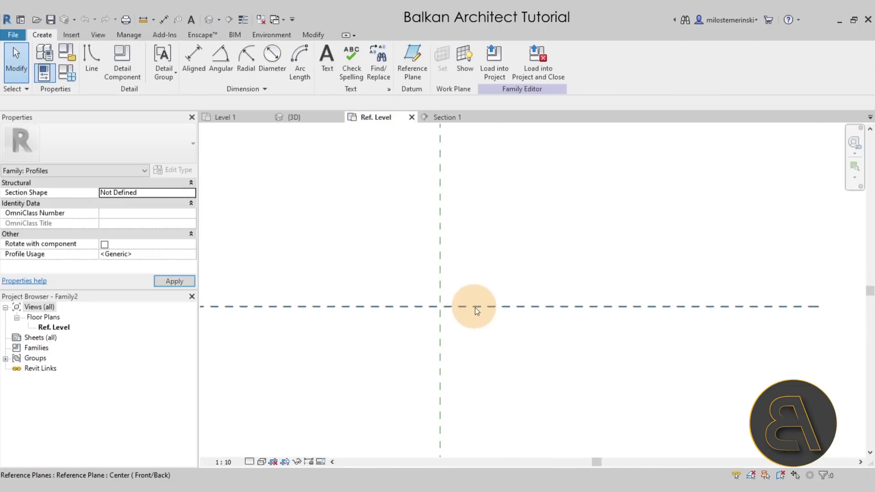
click(92, 70)
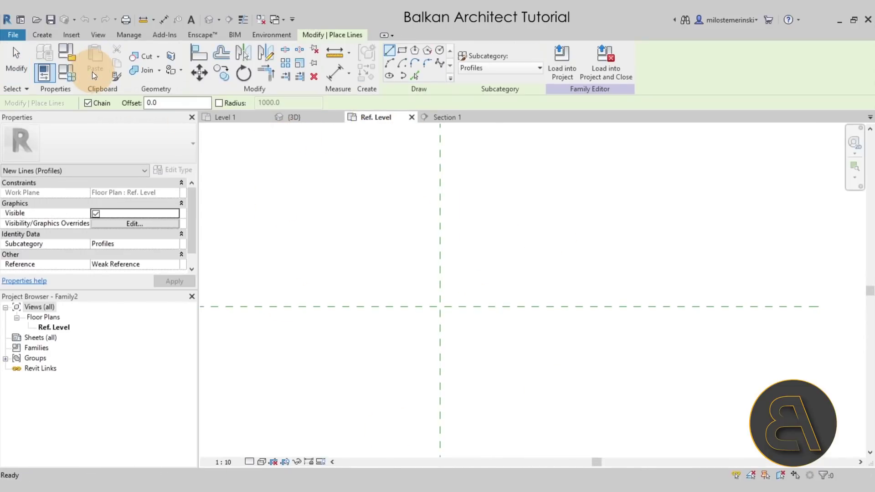
click(439, 306)
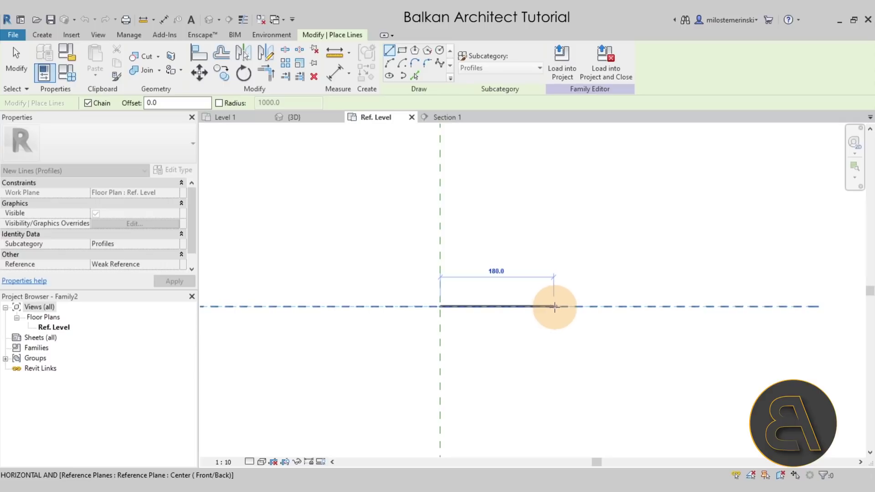
click(555, 307)
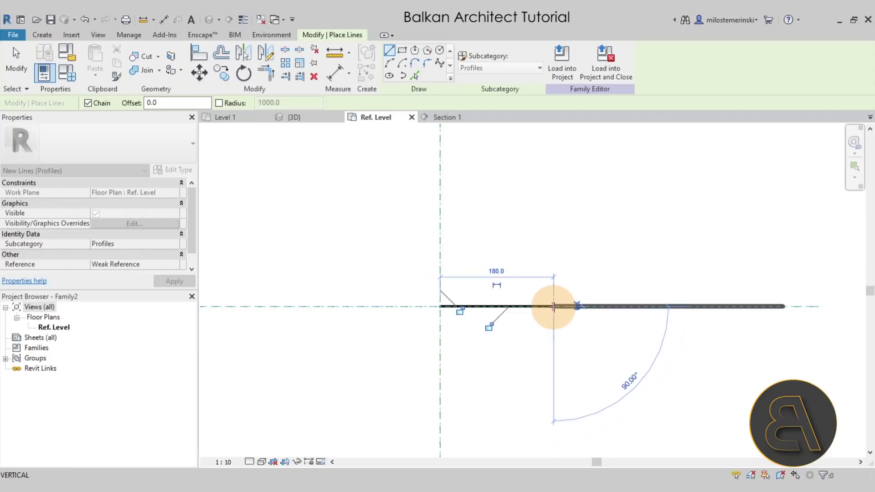
scroll(553, 298, up, 2)
click(553, 289)
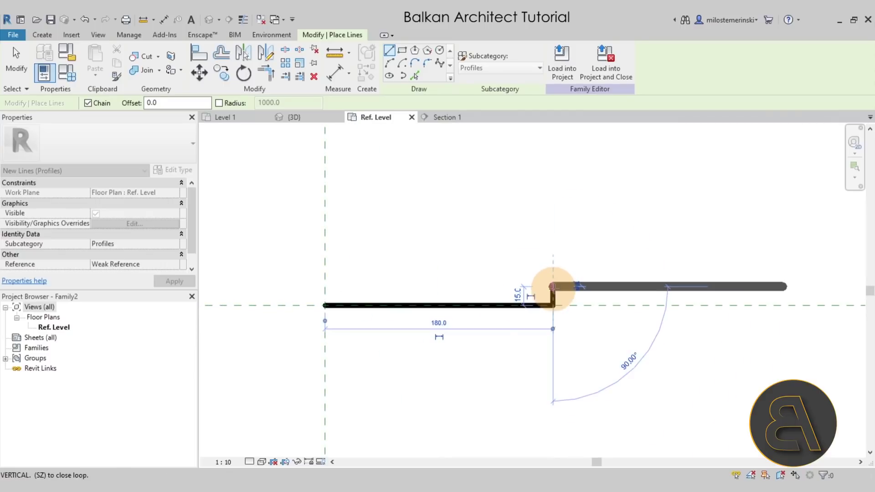
Continue the profile with an outward-curving arc, a short vertical riser and a 10 mm horizontal step
click(388, 64)
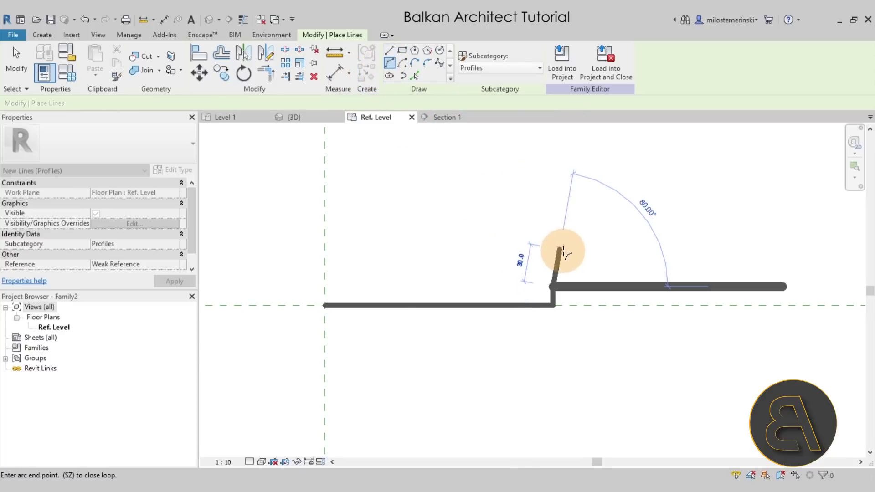
click(596, 243)
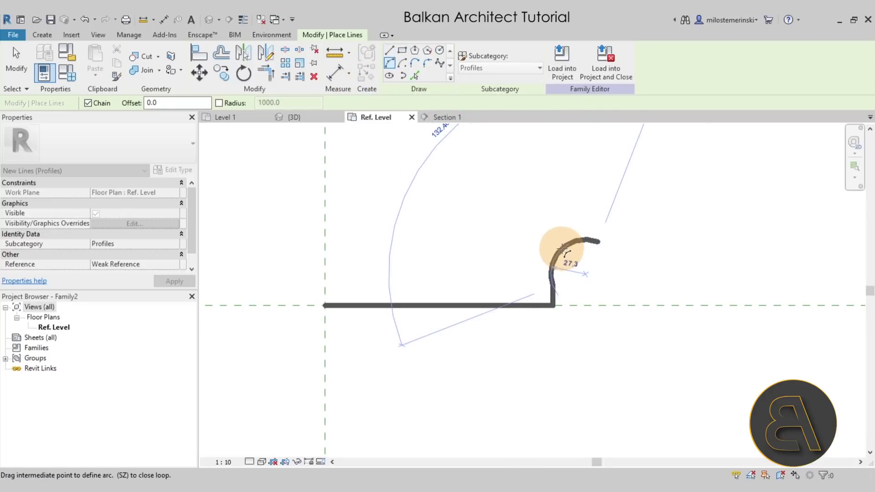
click(567, 255)
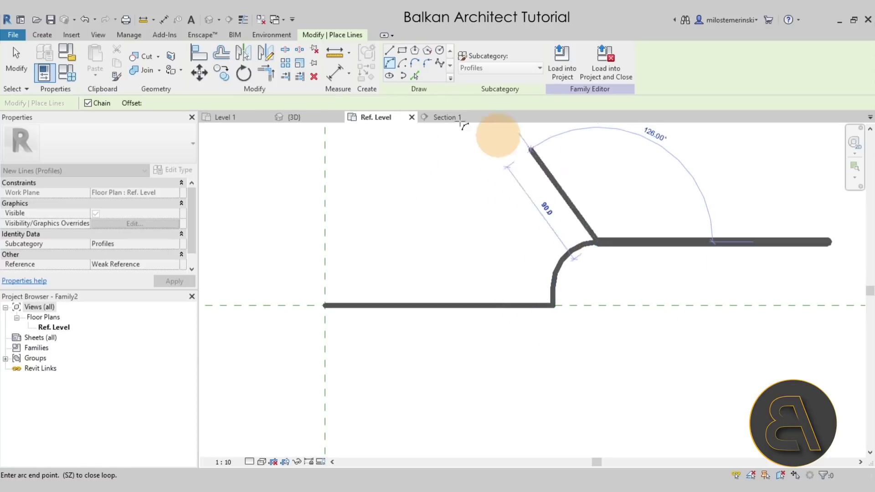
click(391, 51)
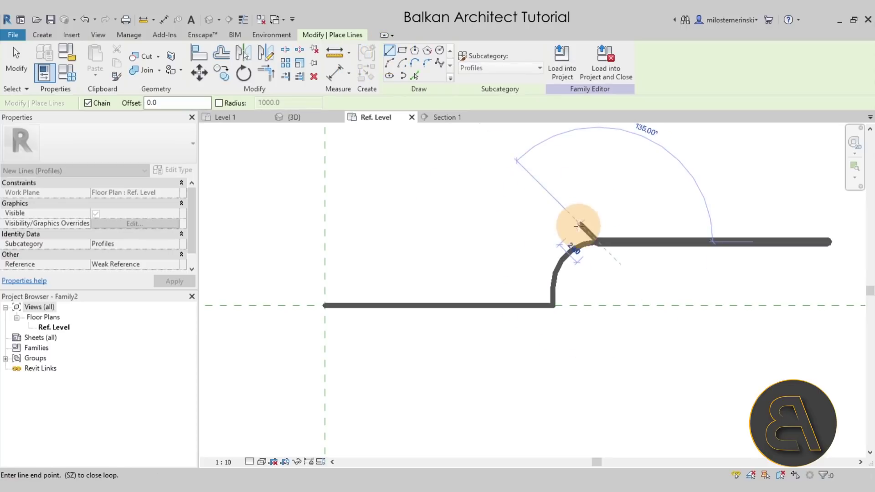
click(598, 229)
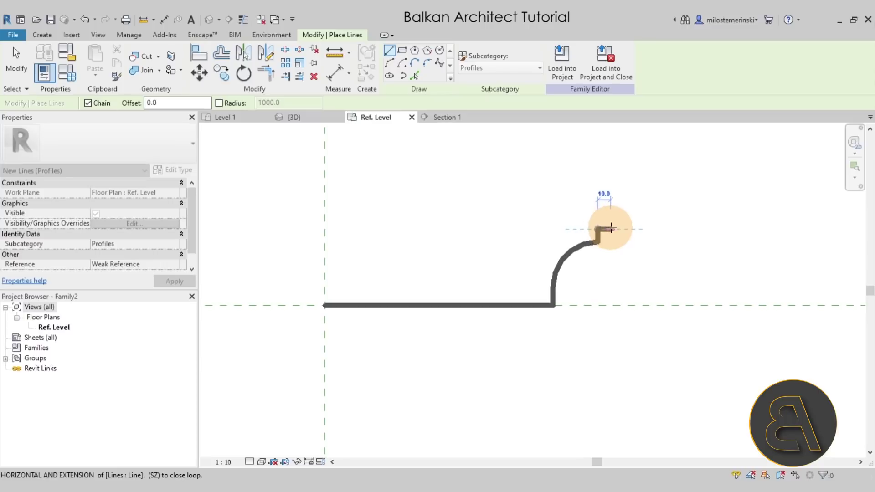
click(611, 229)
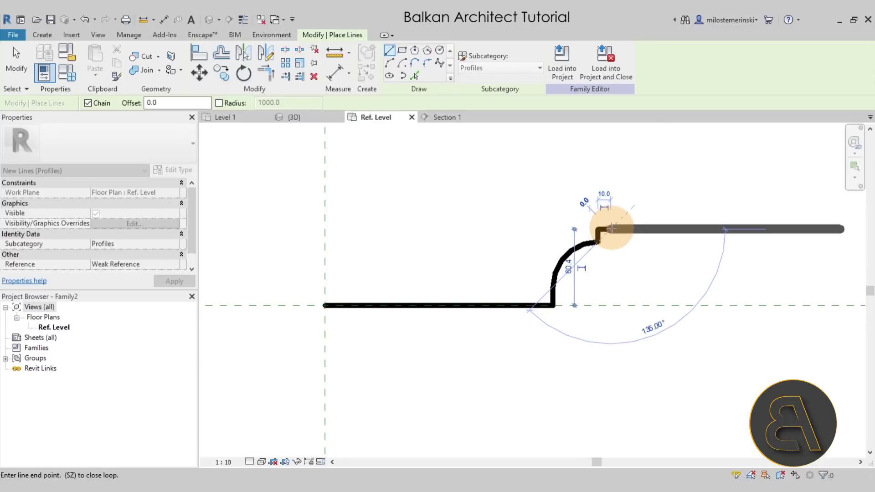
Extend the profile with a second arc spanning about 25 mm, a short horizontal step and a vertical edge about 9.7 mm high
click(390, 62)
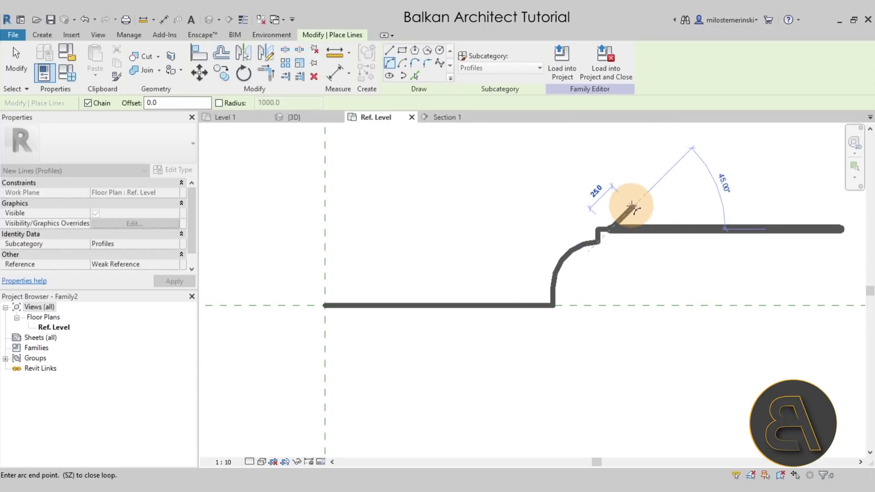
click(632, 208)
click(622, 220)
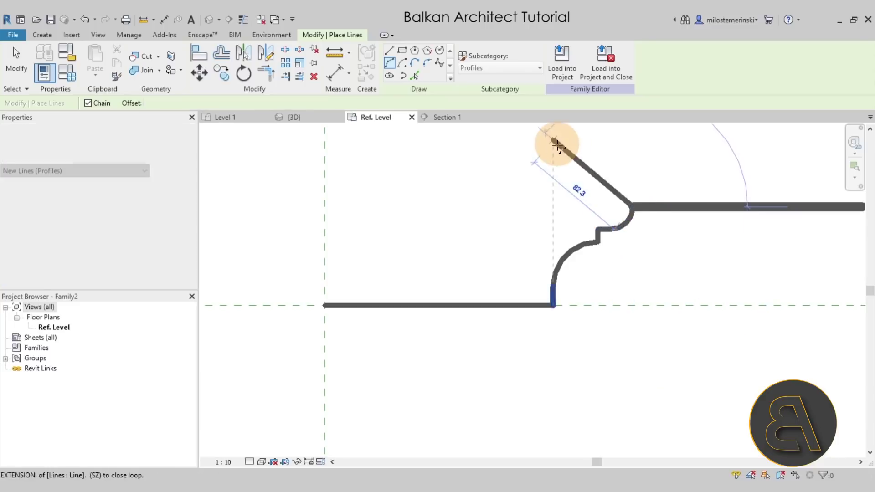
middle_drag(557, 141, 434, 213)
click(391, 52)
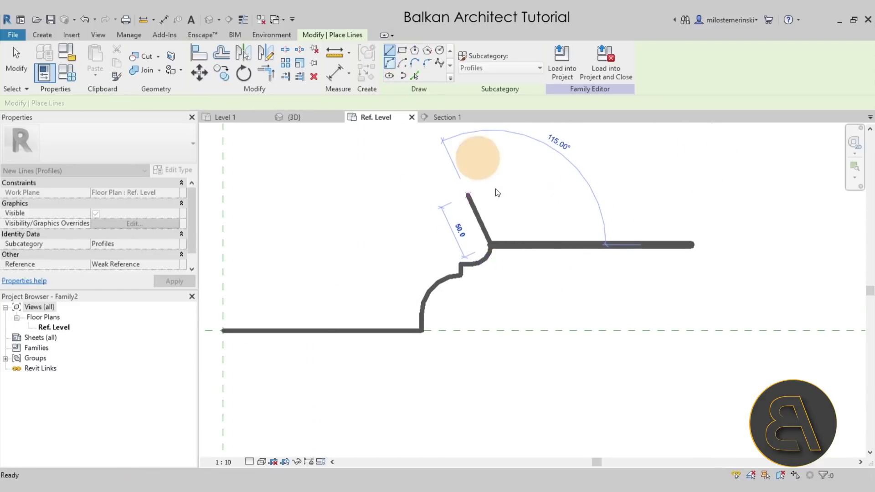
click(503, 244)
click(502, 234)
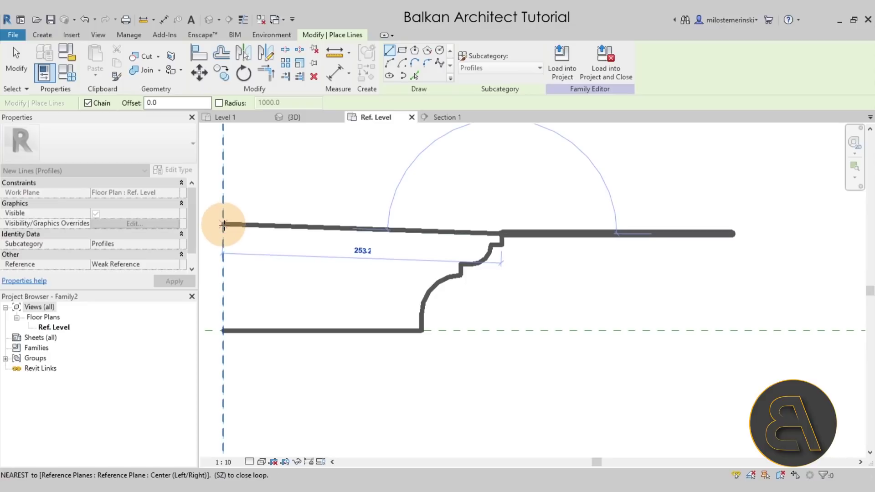
Close the profile with a slightly sloped top line about 253 mm long to the vertical reference plane and a vertical line down to the origin
click(223, 224)
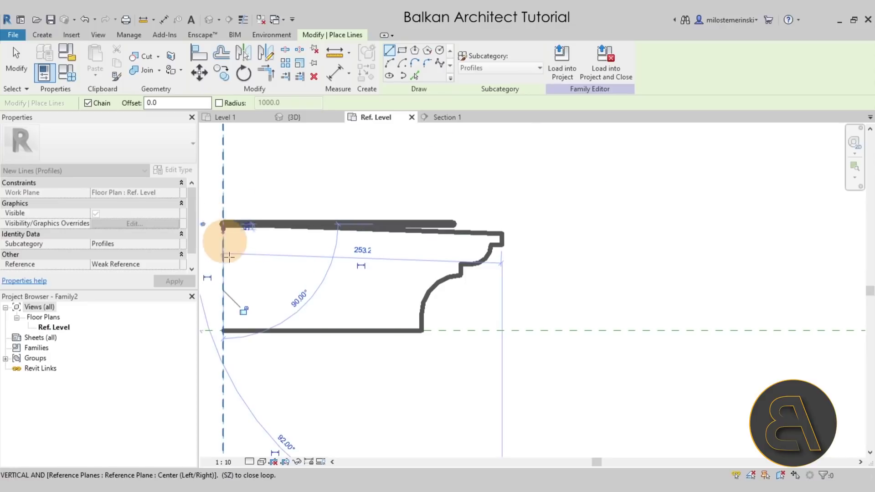
click(223, 330)
key(Escape)
key(Escape)
scroll(360, 288, down, 2)
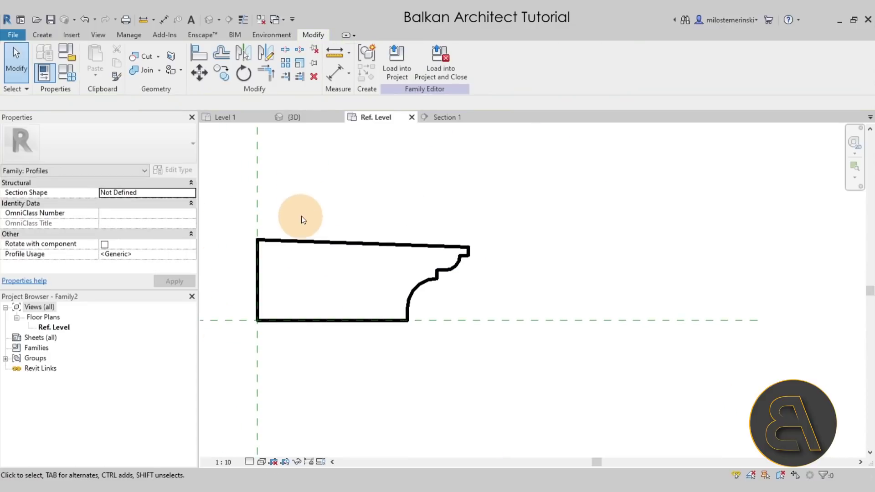
scroll(469, 252, up, 3)
click(470, 252)
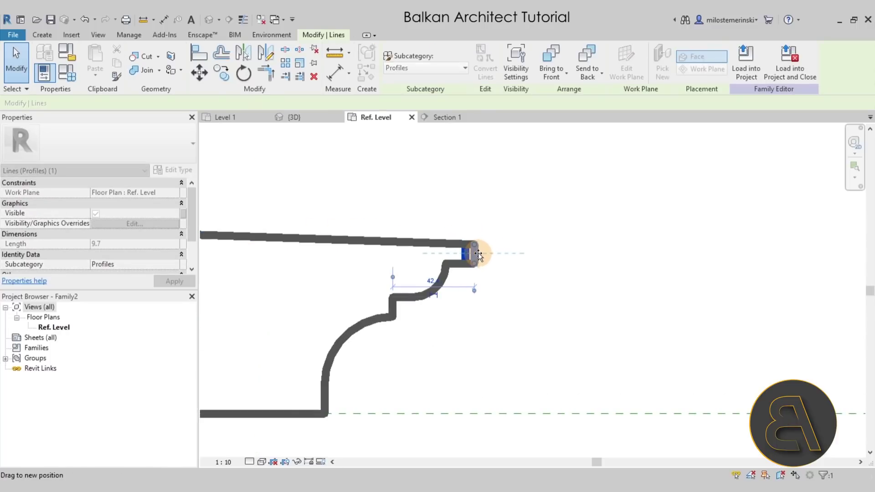
click(592, 317)
scroll(609, 283, down, 4)
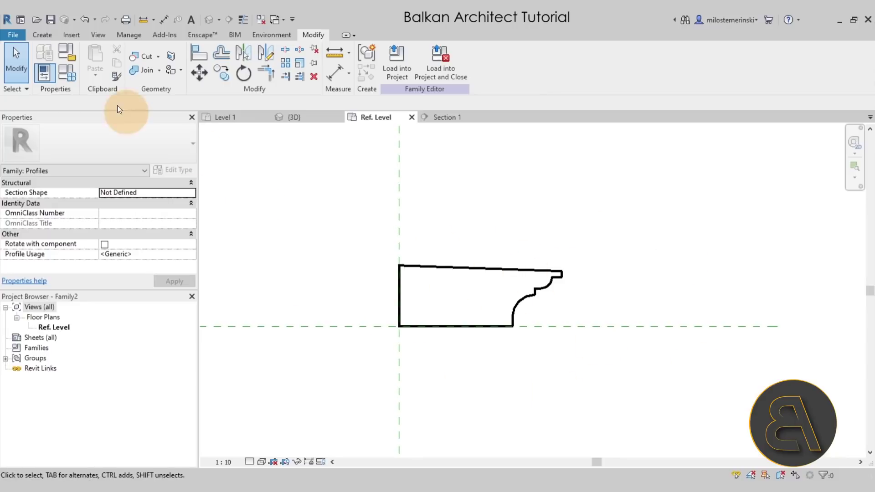
Save the profile family to the Desktop as "Top of ston wall sweep" and load it into the project, closing the family
click(51, 20)
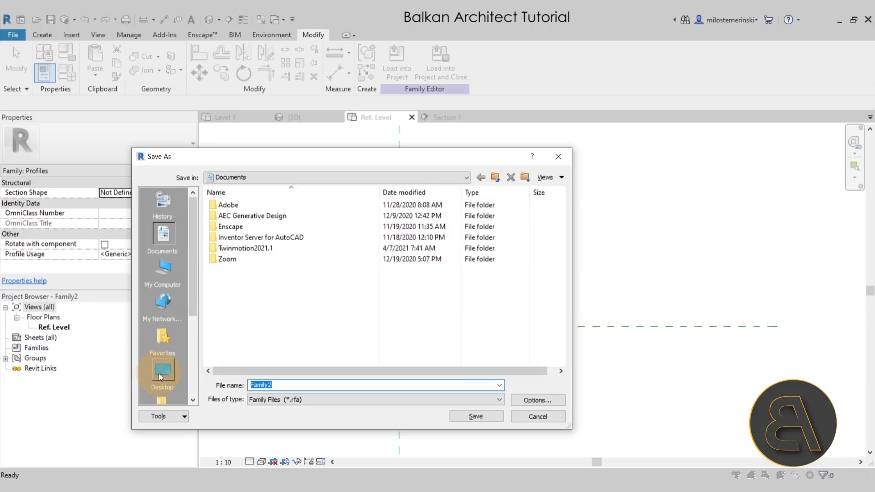
click(159, 373)
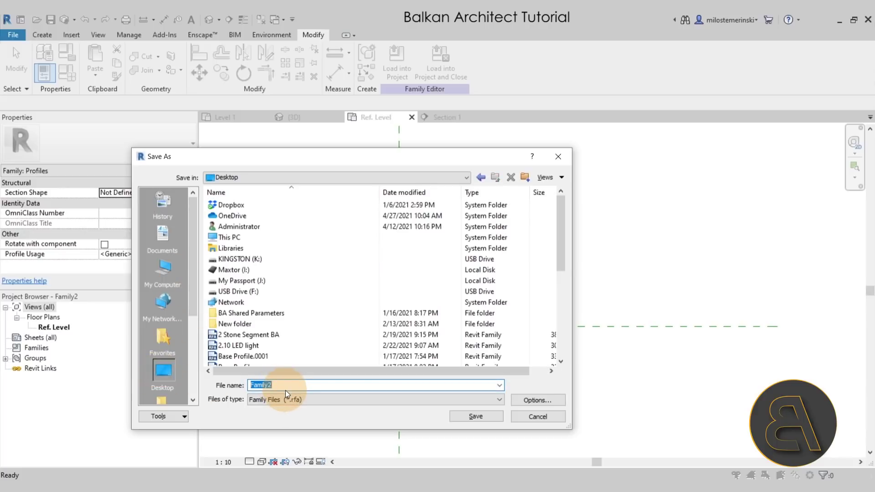
text(Top of ston wall sweep)
click(463, 418)
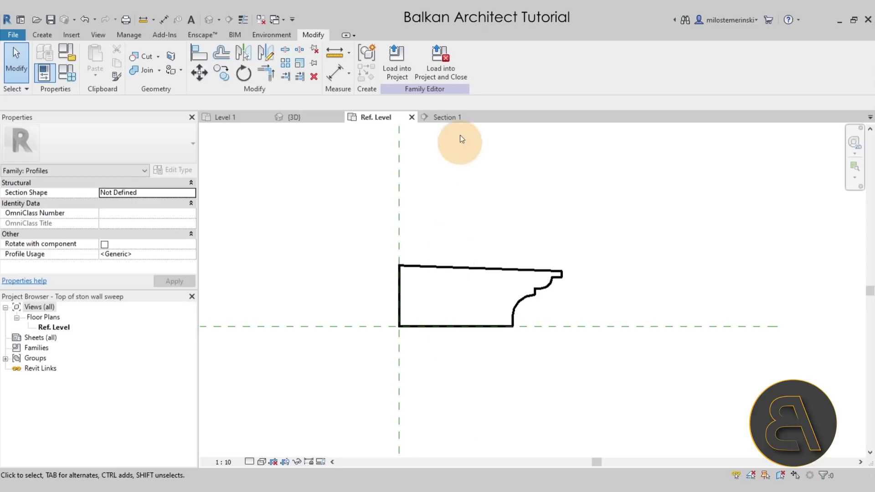
click(444, 75)
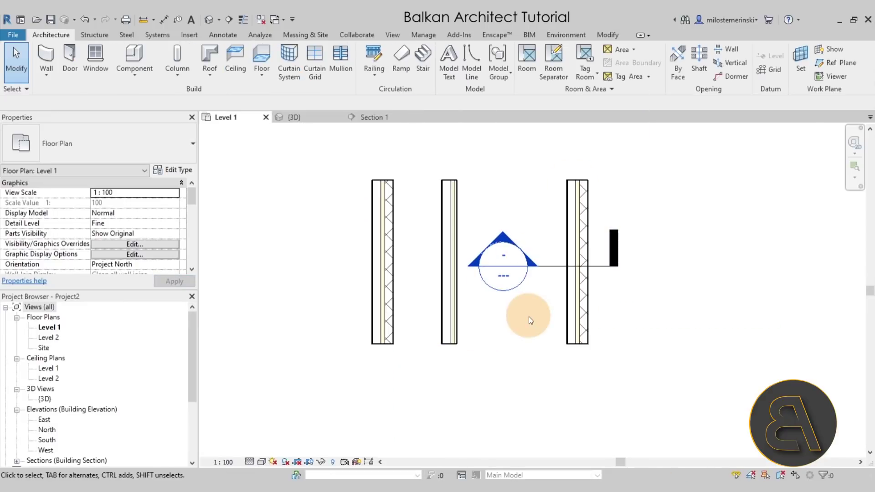
Open the section view from its marker in the Level 1 plan, showing the brick-stone junction
double_click(499, 233)
scroll(515, 256, down, 3)
scroll(514, 256, down, 2)
middle_click(515, 289)
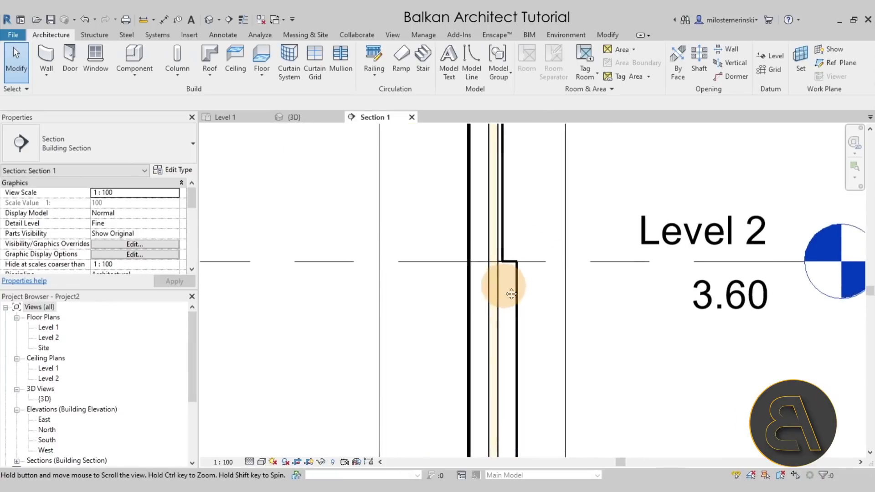
Check the Brick over Stone stacked wall's type structure for sweep options, leaving the assembly unchanged
click(490, 314)
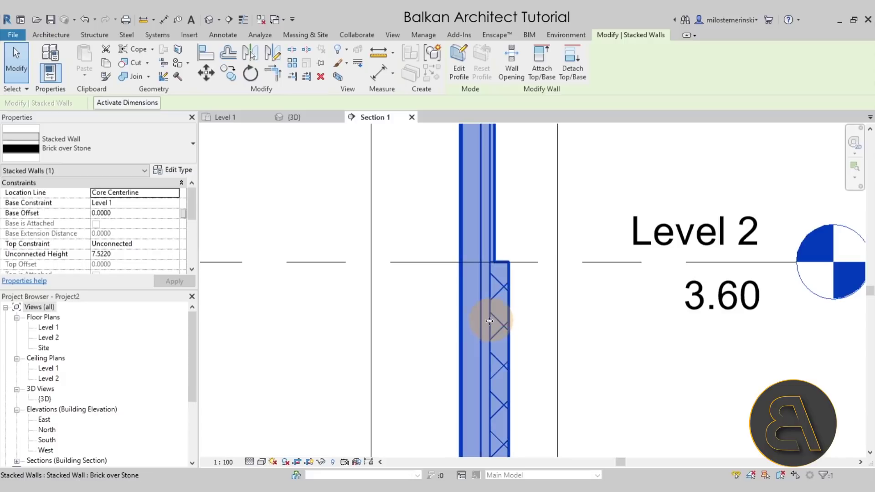
click(169, 171)
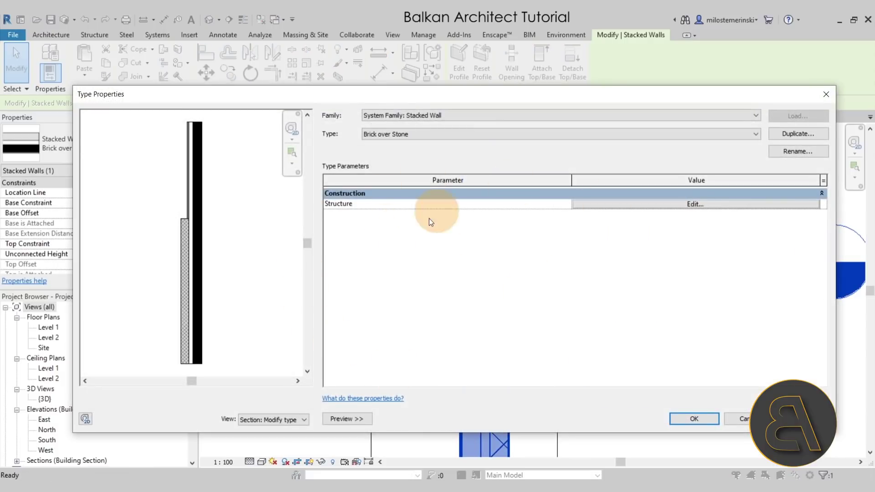
click(694, 204)
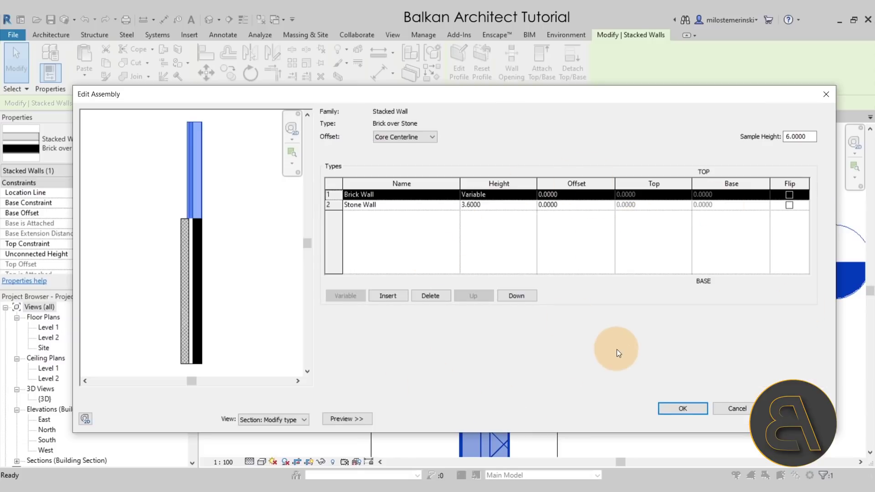
click(743, 409)
click(729, 417)
click(568, 376)
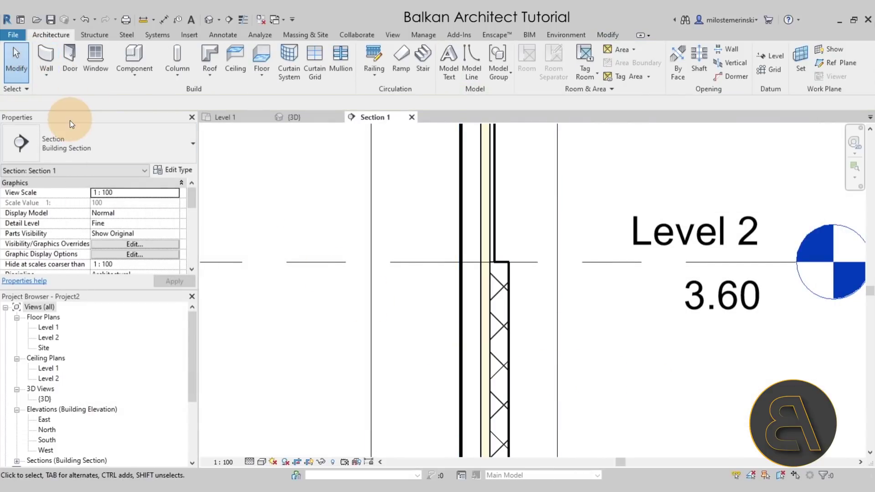
click(81, 137)
click(48, 61)
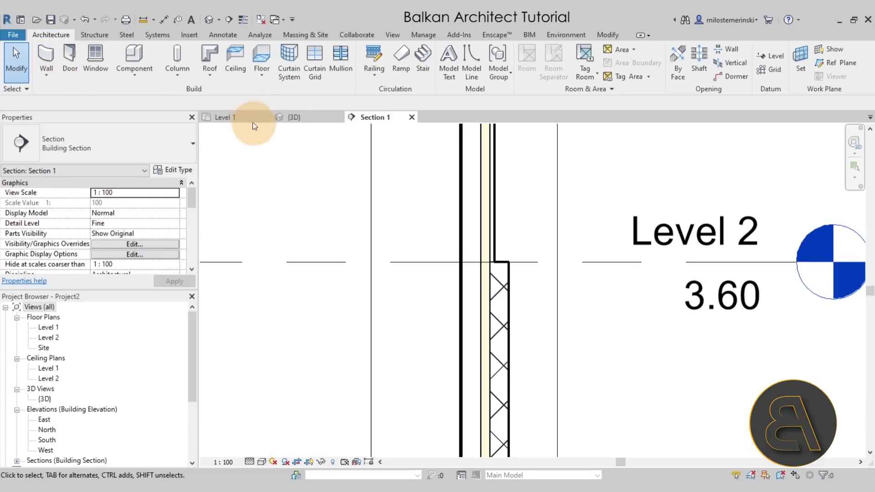
In the 3D view, choose the basic Stone Wall type for a new wall and open its layer structure for editing
click(296, 117)
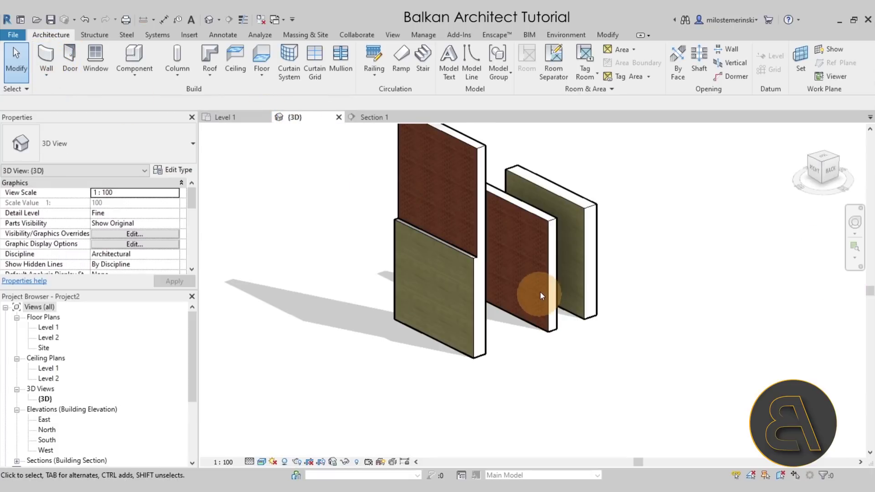
click(51, 59)
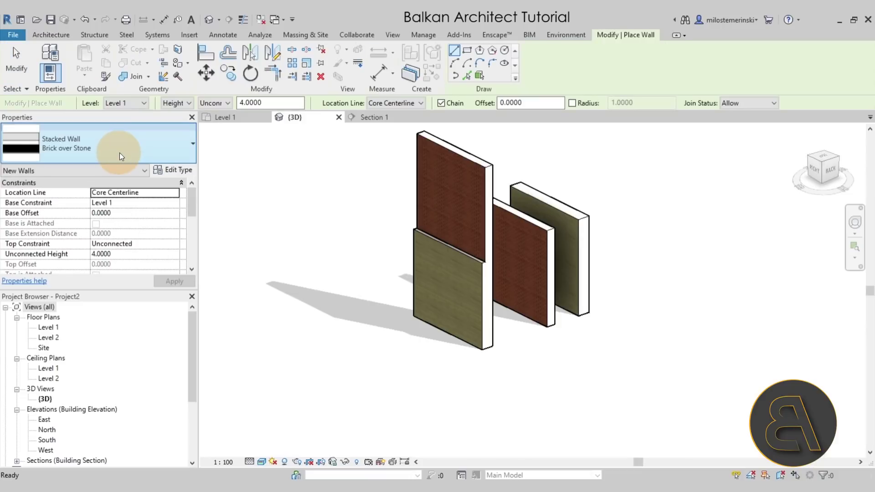
click(119, 152)
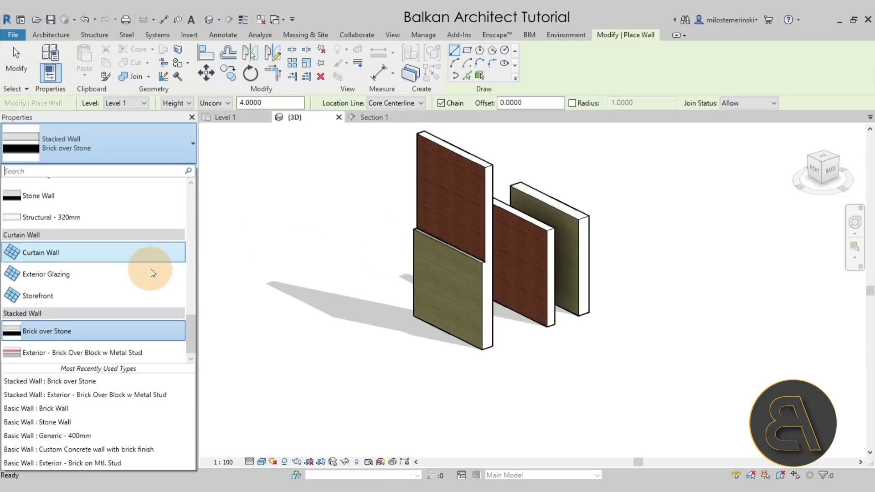
scroll(81, 274, up, 1)
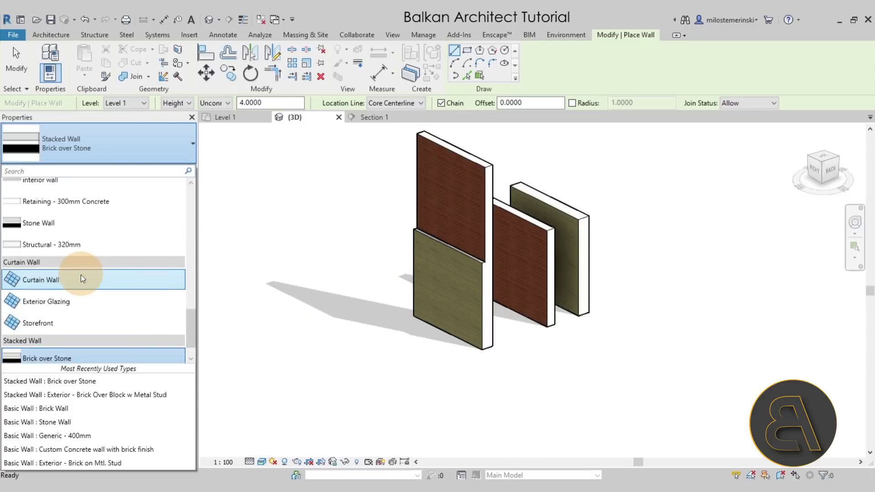
click(38, 231)
click(182, 172)
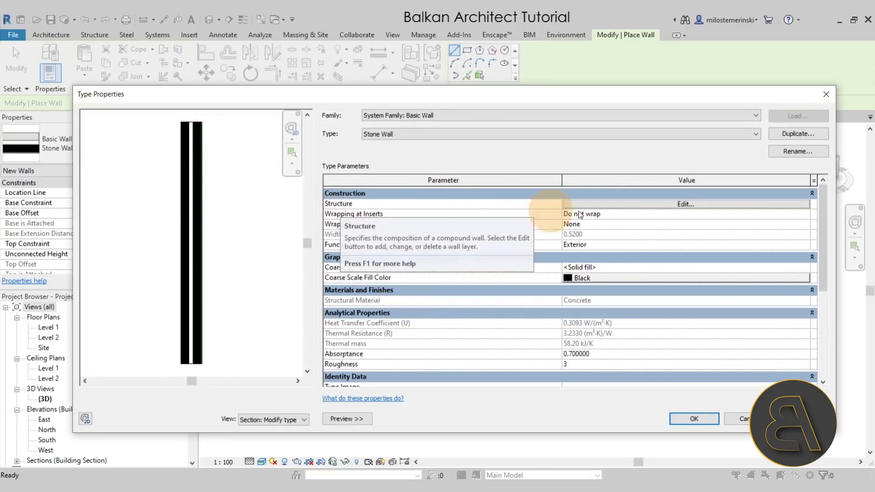
click(593, 203)
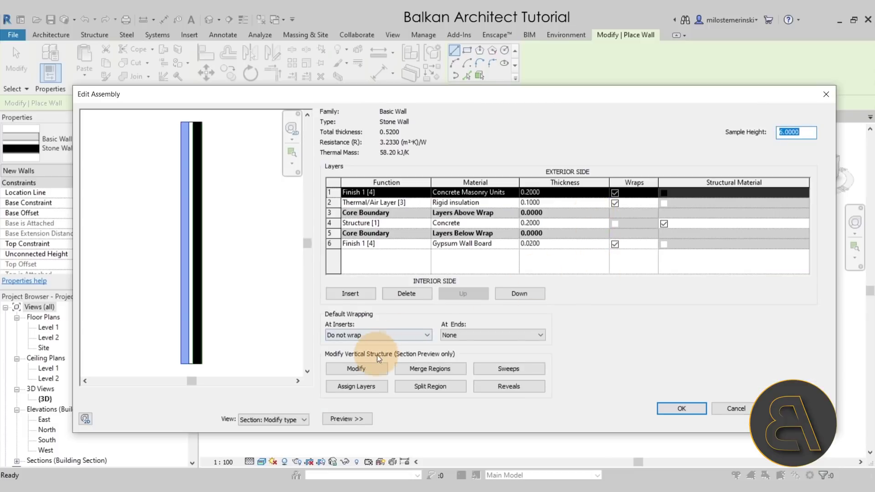
Add a wall sweep to the Stone Wall structure using the "Top of ston wall sweep" profile
click(511, 371)
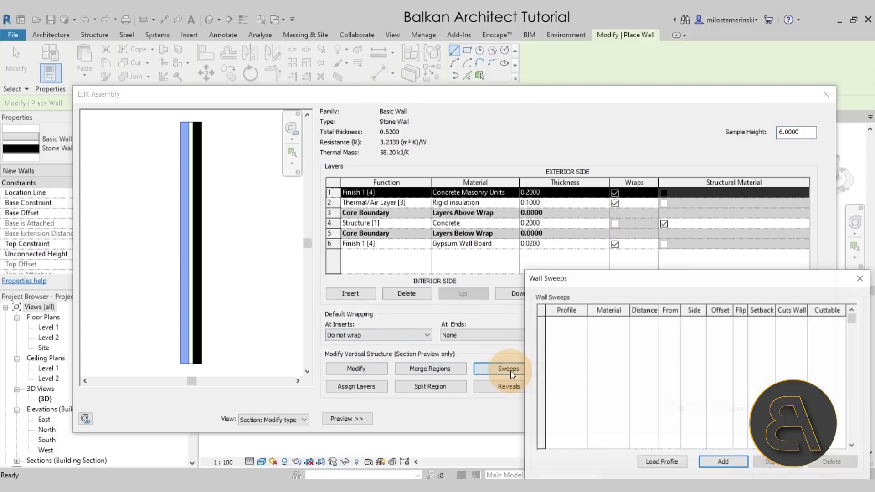
drag(644, 282, 462, 192)
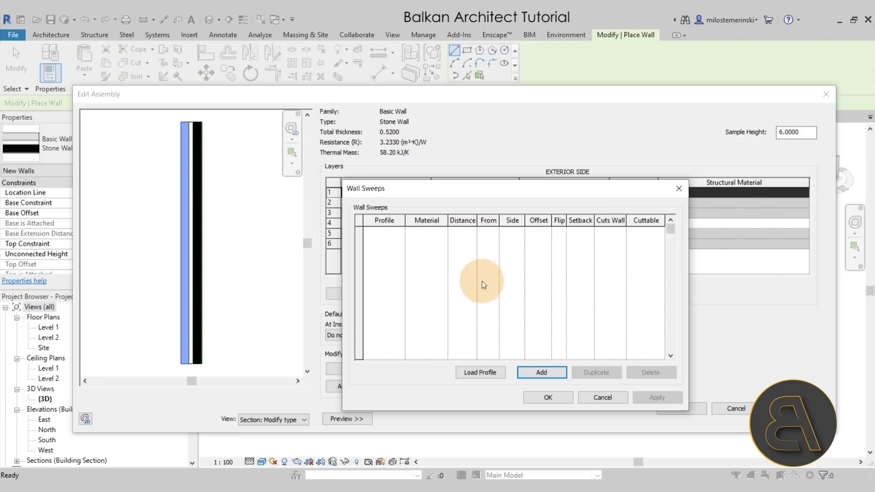
click(537, 375)
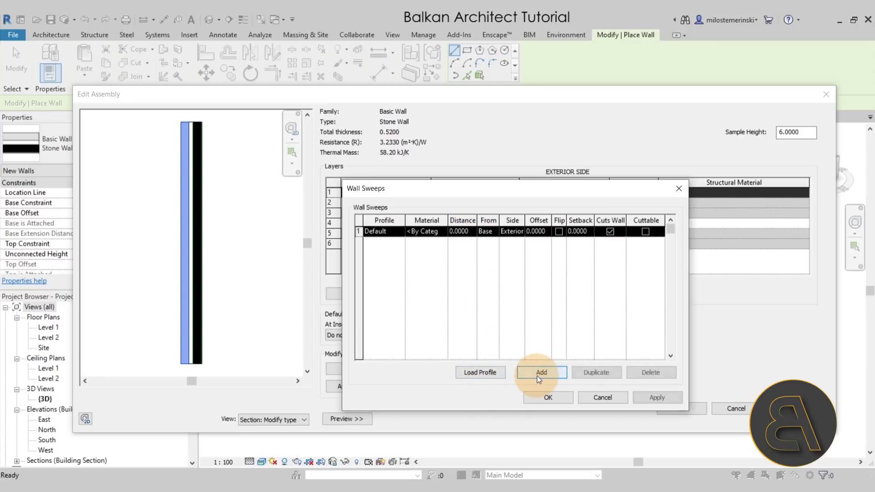
click(401, 231)
scroll(456, 268, down, 1)
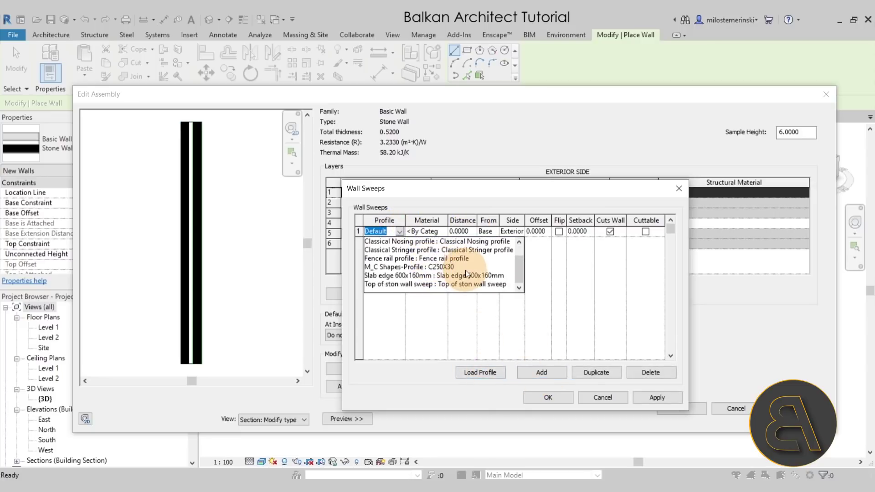
click(389, 284)
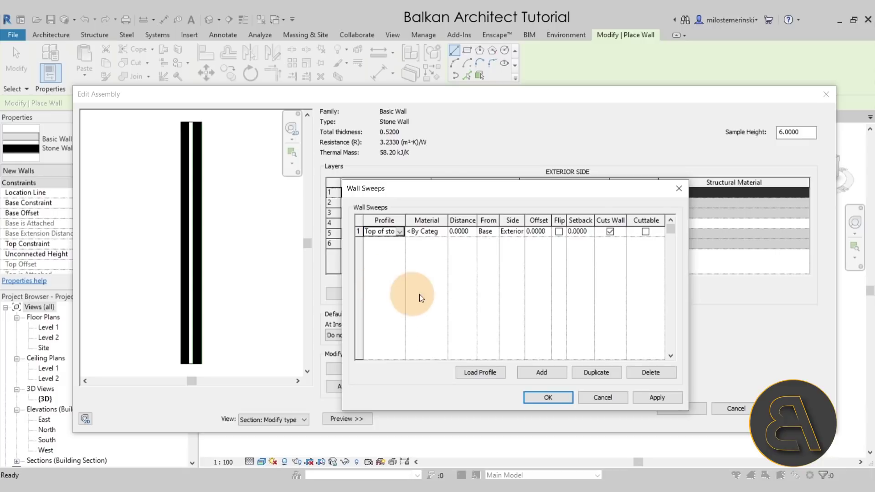
Assign the Gypsum Wall Board material to the new wall sweep
click(443, 233)
click(443, 235)
click(175, 78)
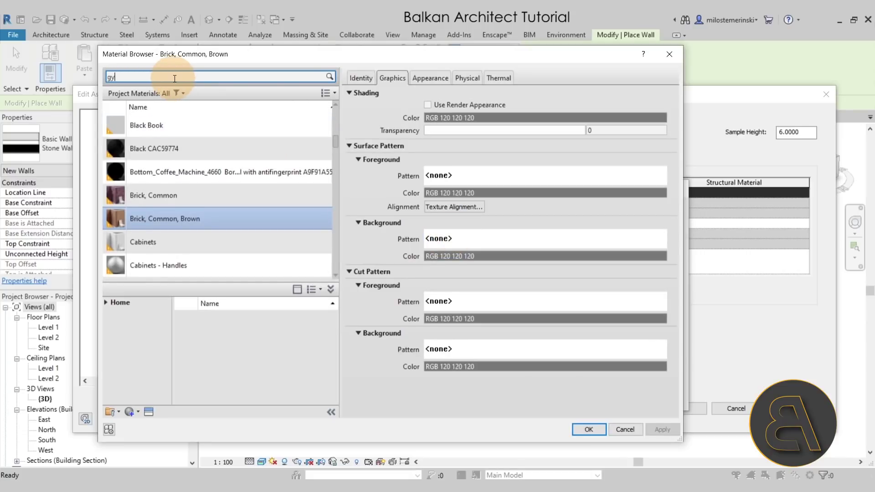
text(gy)
double_click(167, 162)
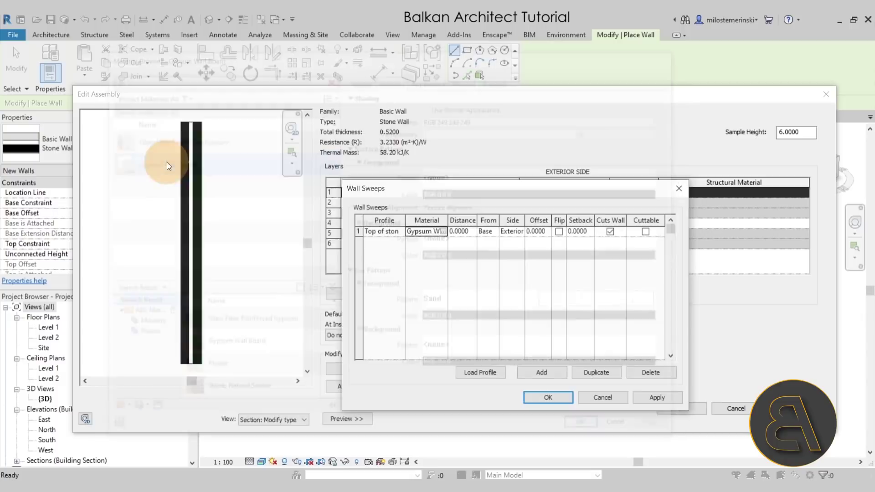
Measure the sweep's distance from the Top of the wall and apply the sweep settings
click(491, 232)
click(495, 232)
click(486, 251)
click(673, 401)
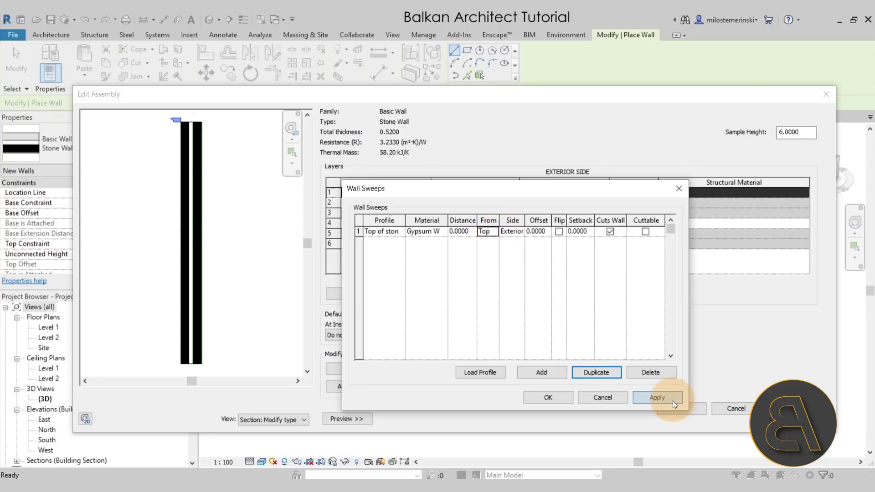
click(565, 398)
Inspect the sweep at the wall's top in the section preview and apply a sweep offset of 0.15
scroll(149, 114, up, 3)
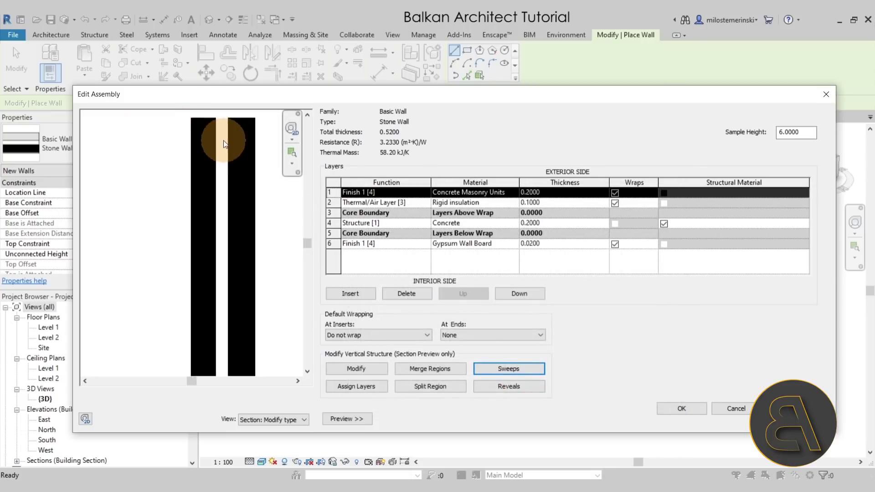
middle_drag(204, 160, 212, 243)
scroll(200, 210, up, 3)
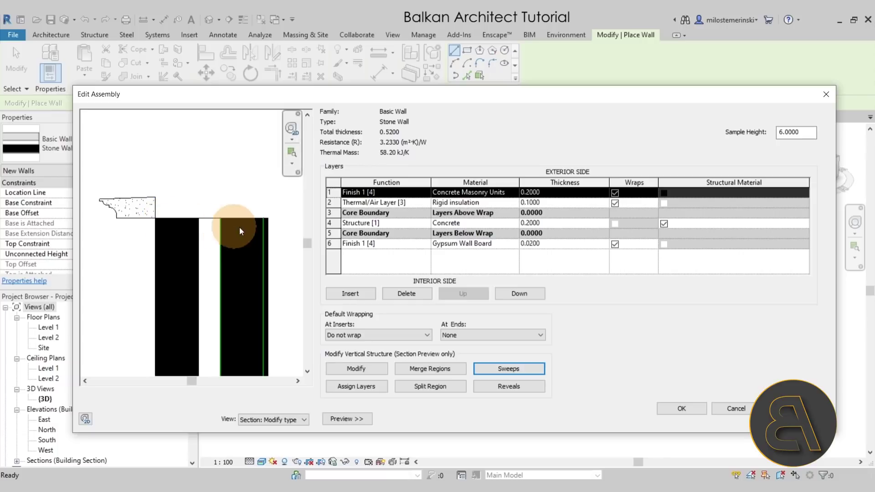
click(492, 367)
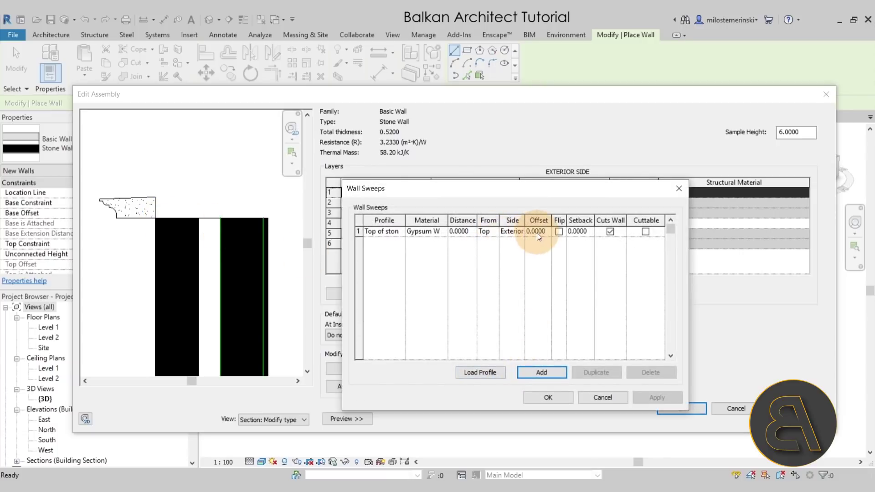
click(536, 232)
text(0.15)
key(Tab)
click(663, 398)
Make the sweep's offset negative, -0.15, and accept the wall sweep settings
click(610, 231)
click(543, 232)
click(527, 231)
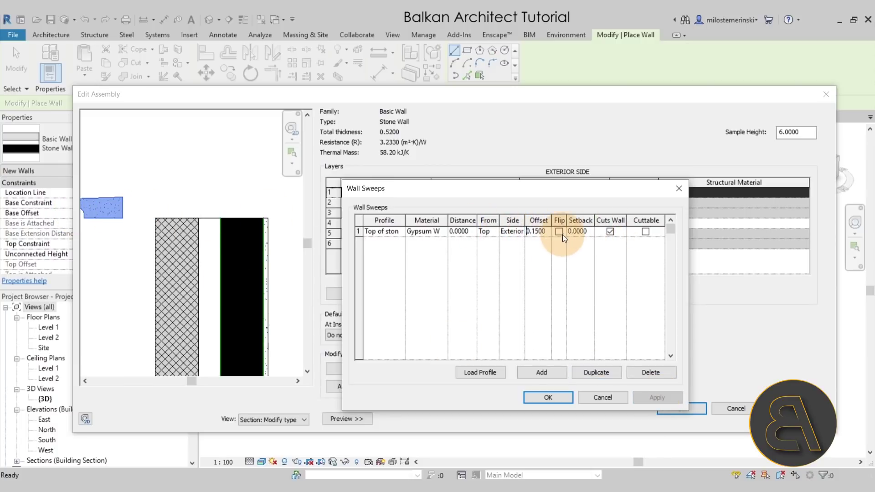
text(-)
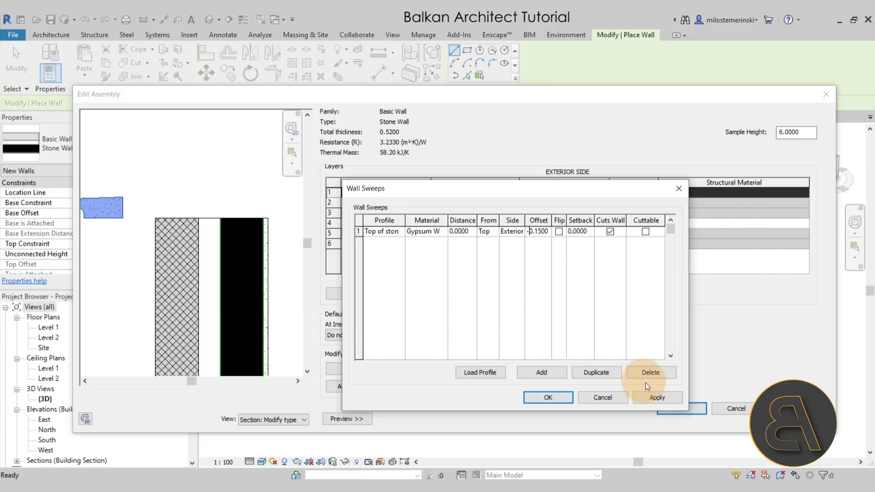
click(653, 396)
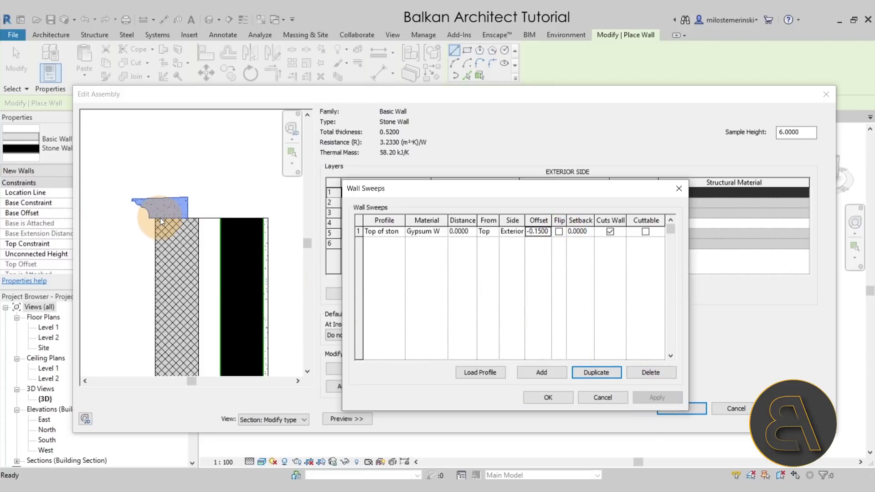
click(544, 402)
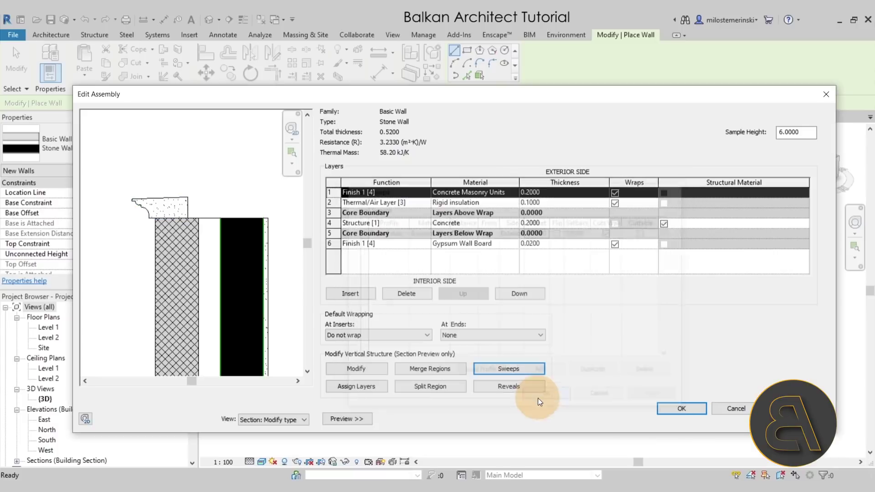
Confirm the Stone Wall assembly and type changes, and leave wall placement without drawing a wall
click(688, 409)
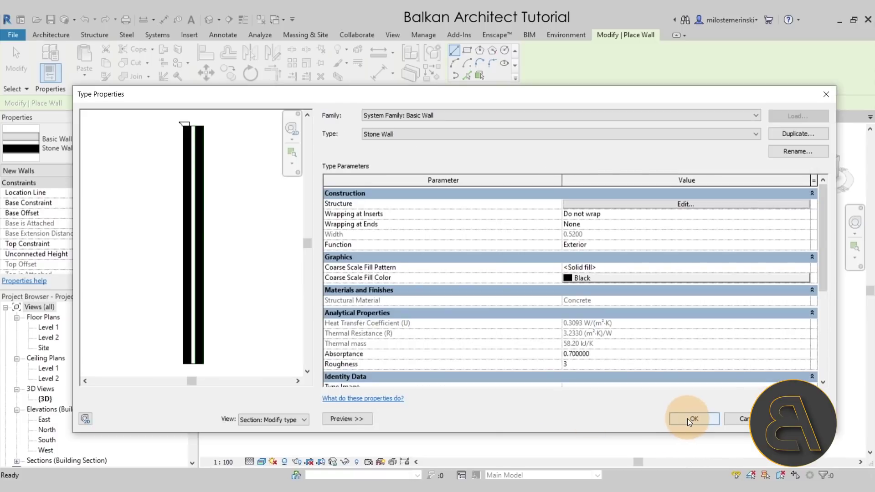
click(689, 420)
click(566, 386)
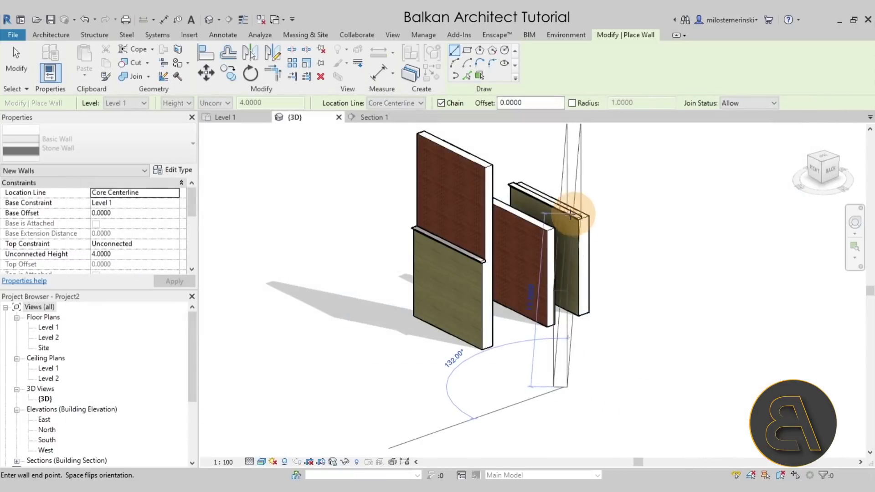
key(Escape)
scroll(649, 296, up, 3)
key(Escape)
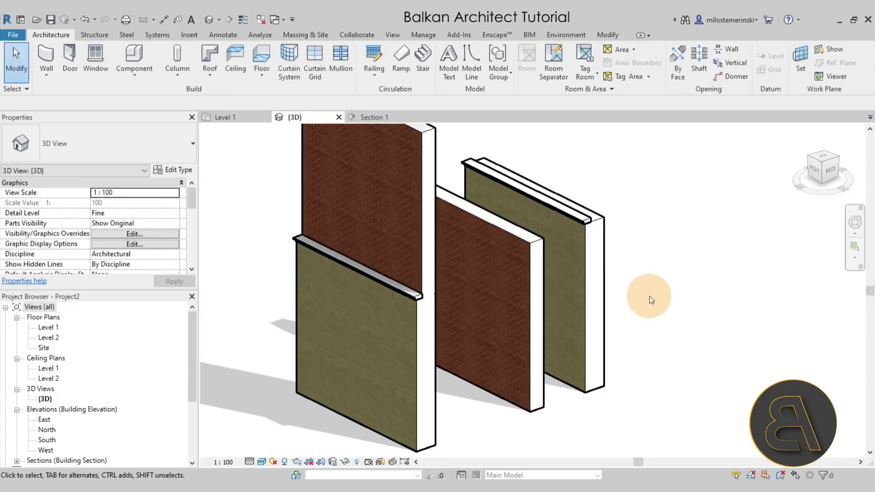
Examine the sweep along the stacked wall's stone ledge up close from above and below
scroll(431, 343, up, 5)
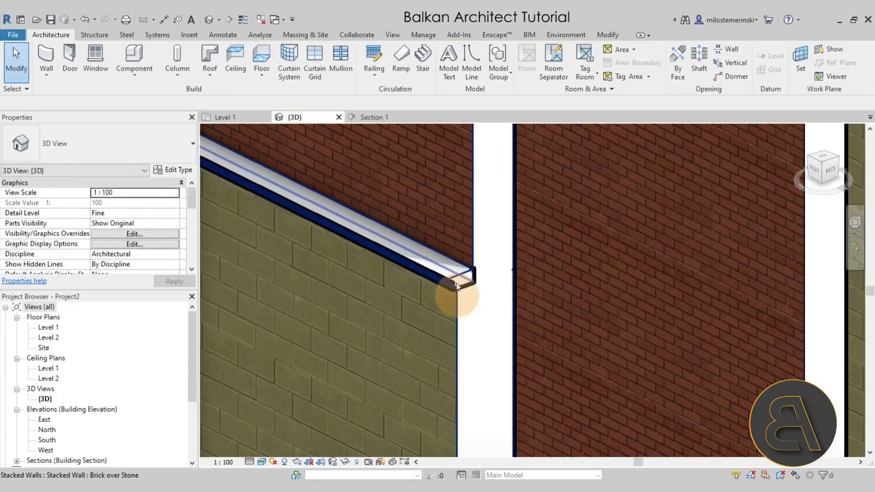
scroll(457, 287, down, 5)
shift+middle_drag(450, 284, 649, 237)
click(649, 236)
shift+middle_drag(673, 264, 729, 326)
click(729, 326)
scroll(450, 378, up, 3)
mouse_move(450, 378)
shift+middle_down()
mouse_move(433, 288)
mouse_move(437, 370)
shift+middle_up()
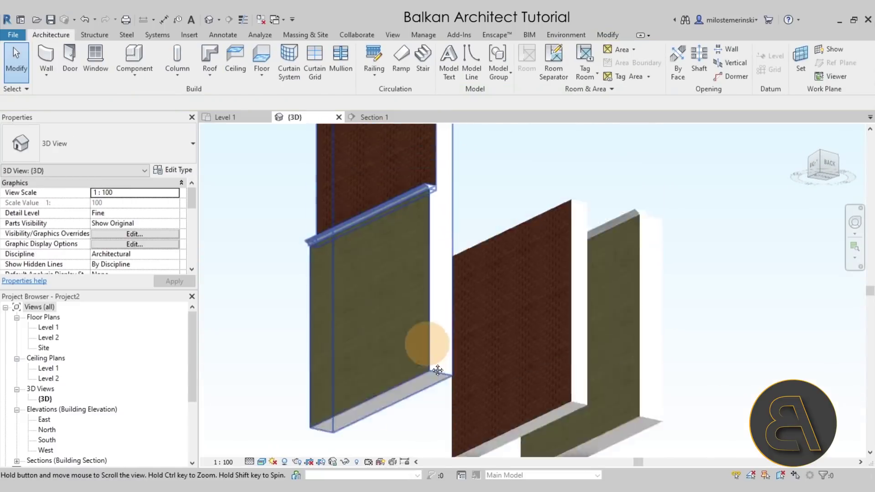
scroll(425, 248, up, 5)
shift+middle_drag(655, 326, 508, 273)
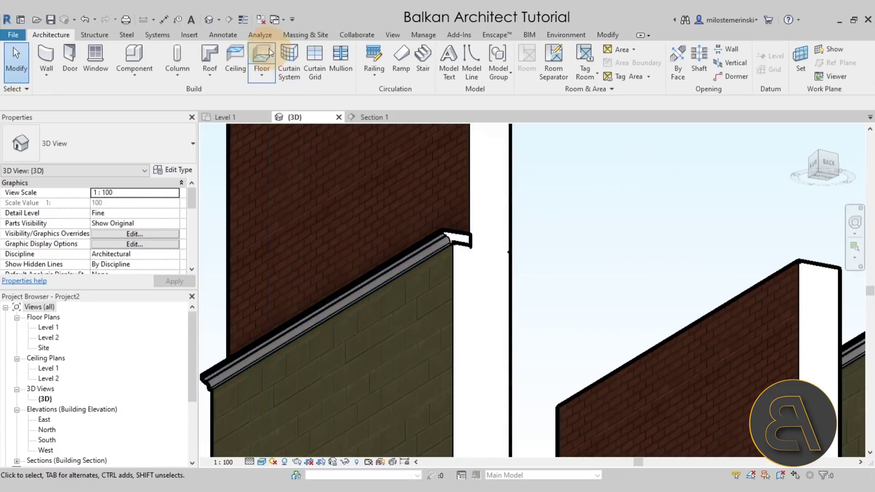
Switch the line display to Thin Lines and check the stacked wall together with its sweep
click(239, 20)
shift+middle_drag(582, 288, 456, 261)
click(439, 279)
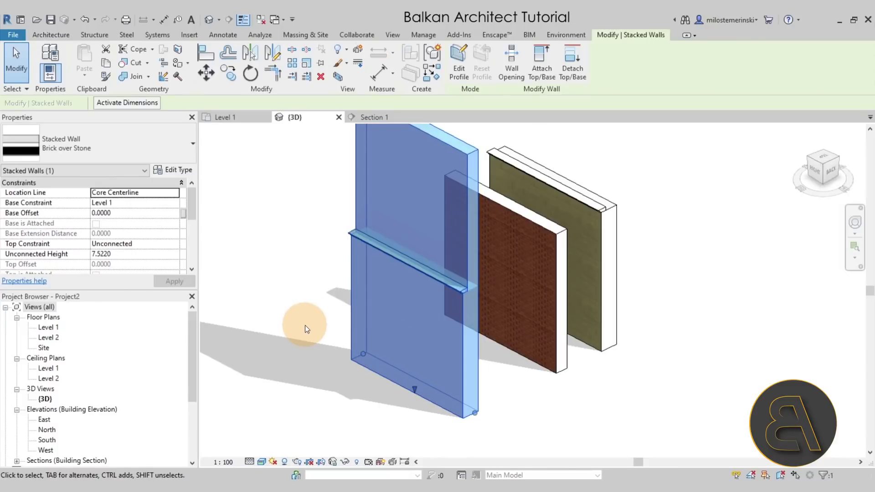
click(305, 324)
Delete the separate brick and stone walls, keeping only the Brick over Stone stacked wall
drag(605, 333, 548, 316)
key(Delete)
click(459, 324)
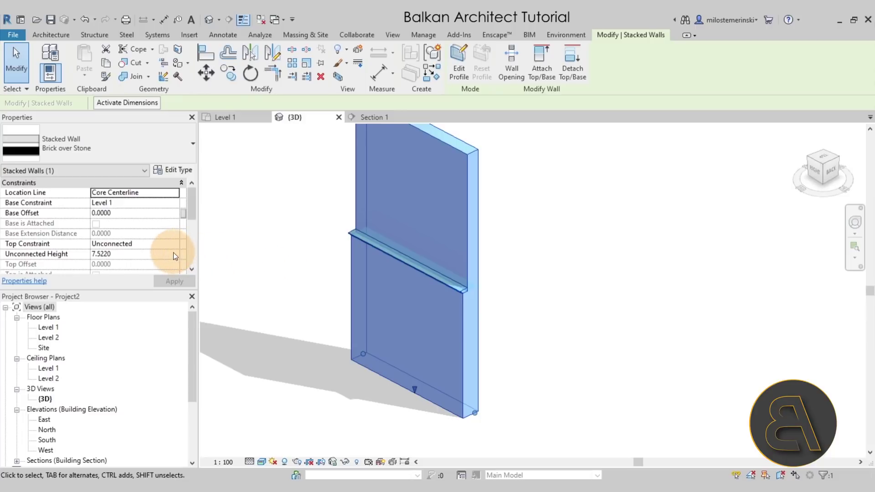
click(289, 305)
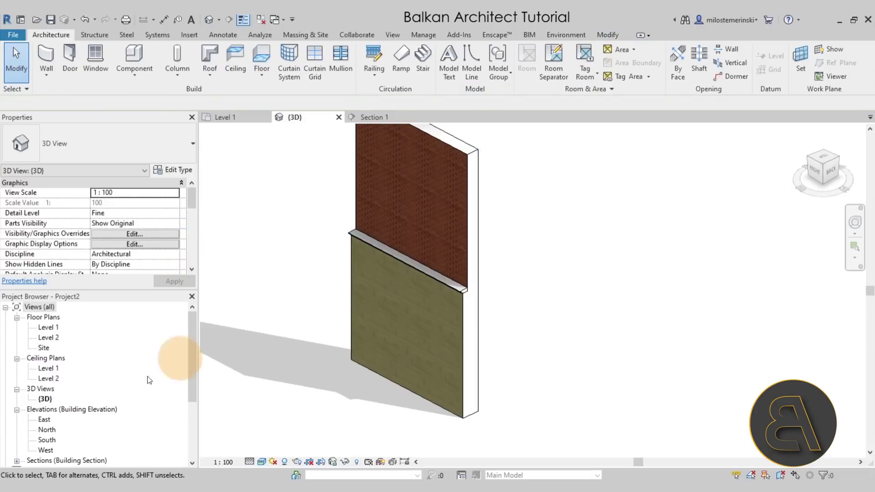
In the South elevation, copy Level 2 upward by the 3.60 spacing between Level 1 and Level 2
double_click(48, 440)
click(601, 288)
scroll(539, 288, up, 3)
scroll(539, 287, down, 3)
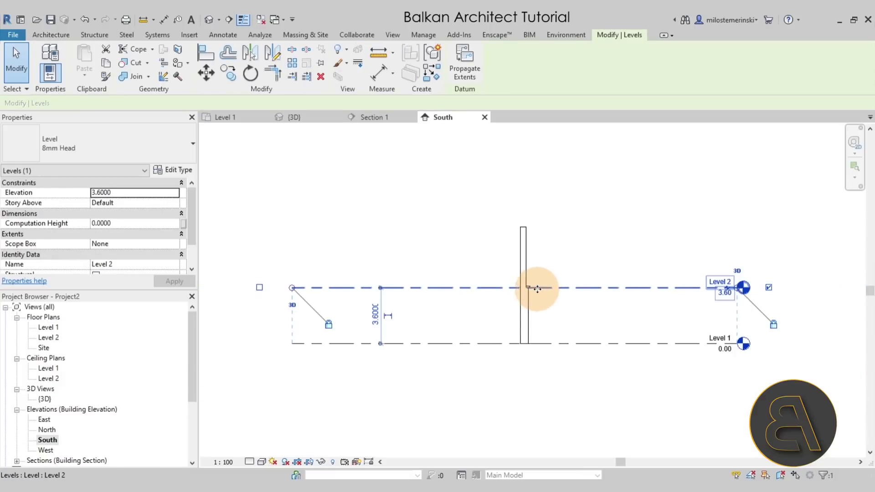
click(230, 75)
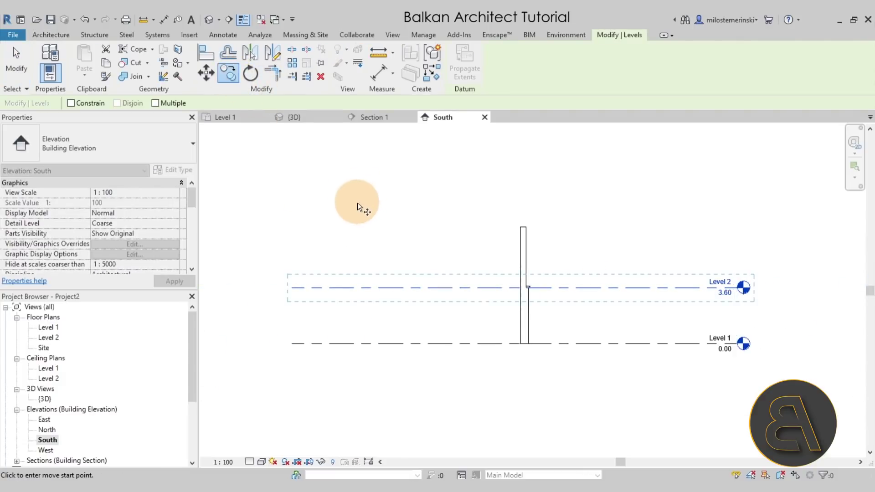
click(368, 343)
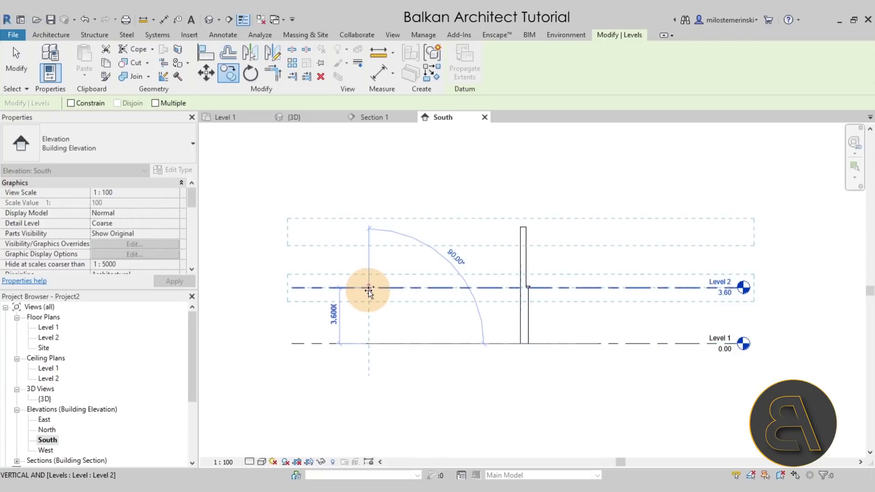
click(368, 288)
click(383, 317)
Try Level 2 as the top constraint of the Brick over Stone wall, and set it up to Level 3
click(523, 256)
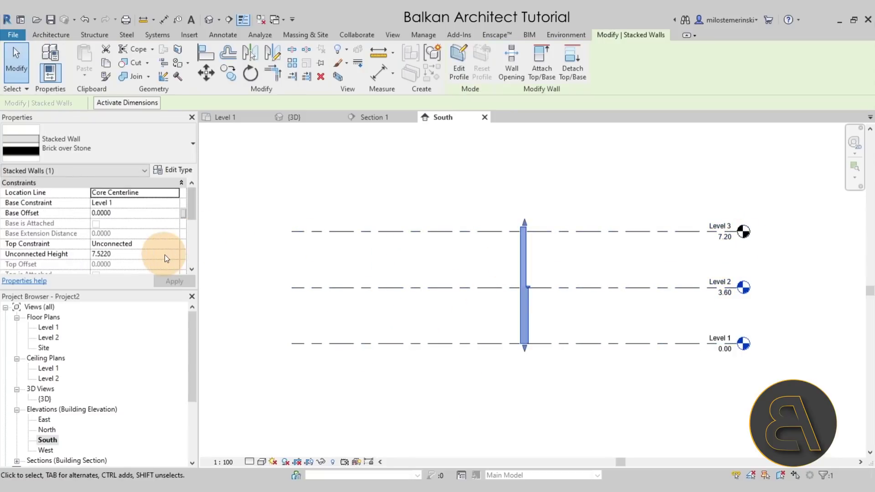
click(179, 247)
click(174, 247)
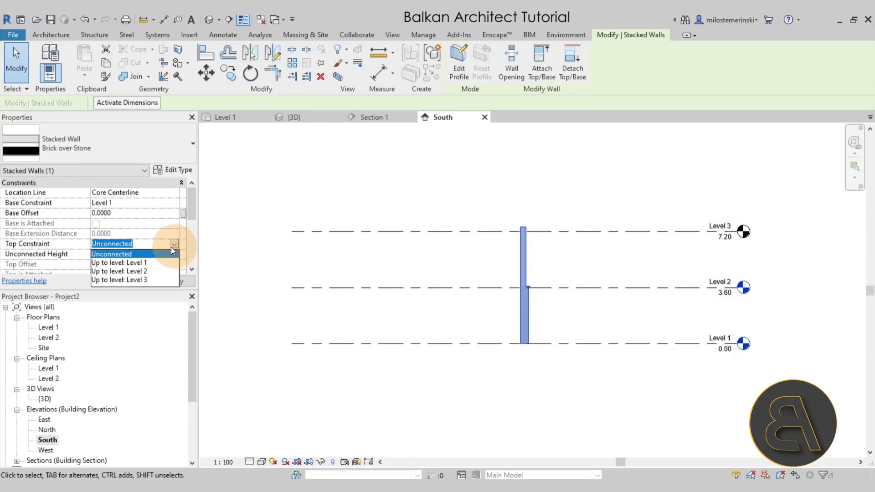
click(120, 271)
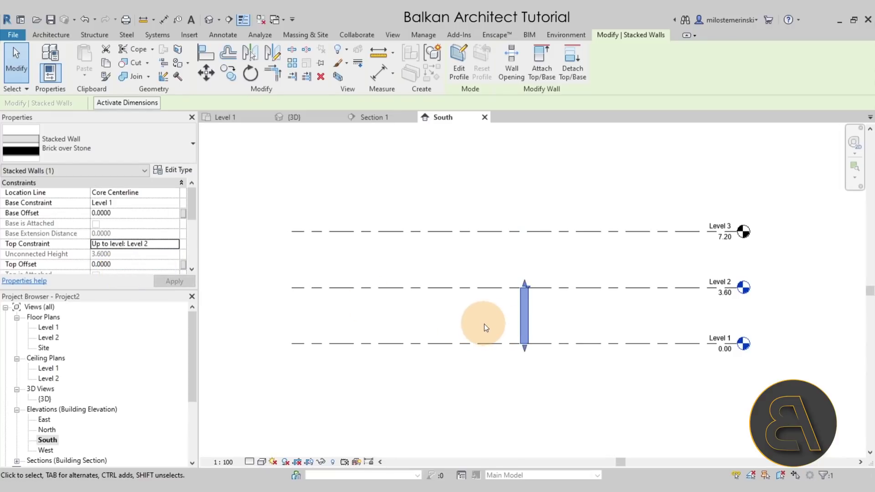
click(173, 246)
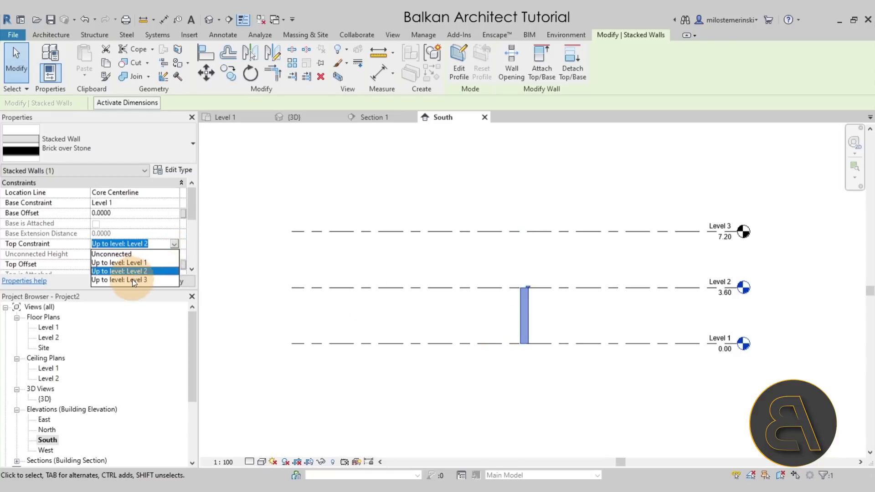
click(133, 279)
click(464, 302)
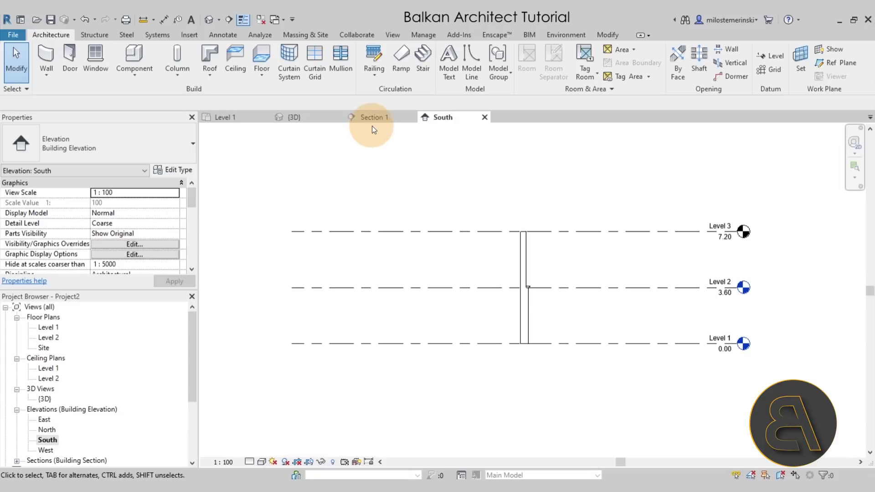
In the Level 1 plan, draw a second Brick over Stone wall running west from the existing wall's south end to form a corner
click(224, 117)
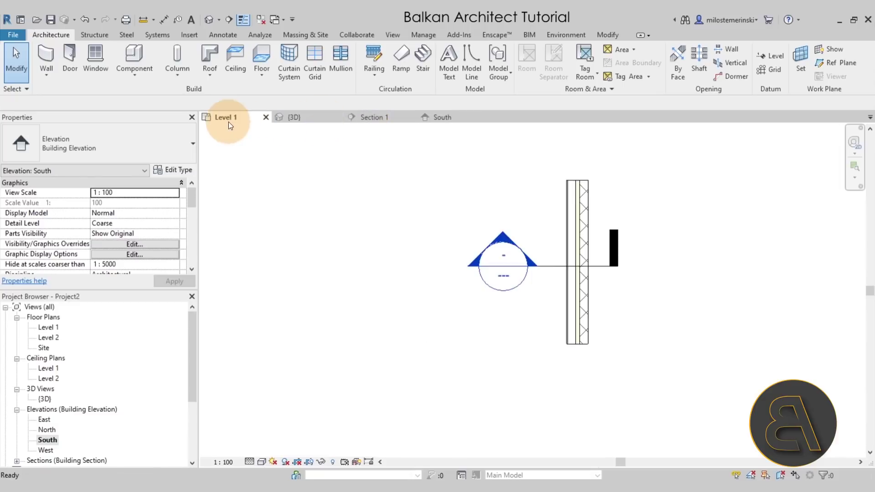
click(565, 313)
scroll(562, 311, down, 2)
middle_drag(562, 312, 498, 334)
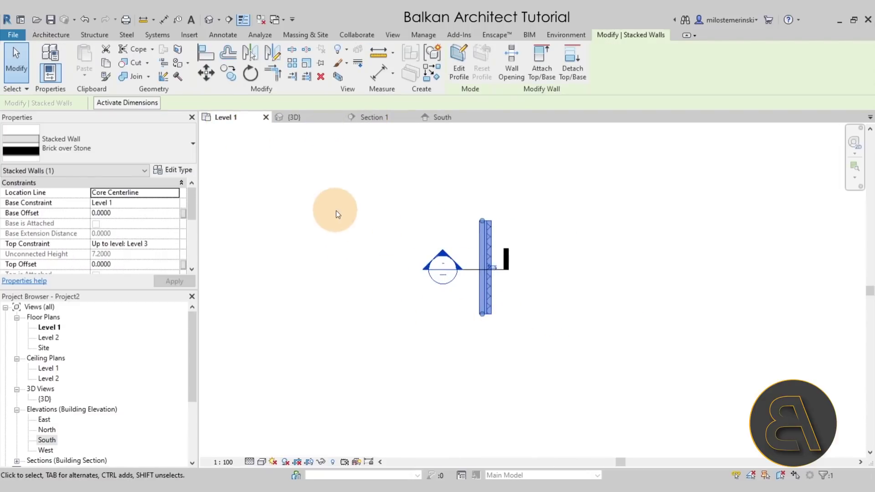
right_click(382, 235)
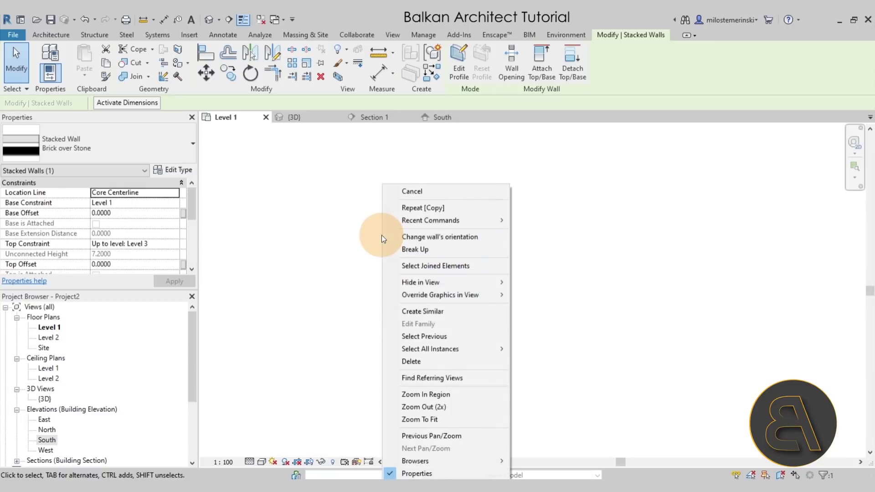
click(416, 311)
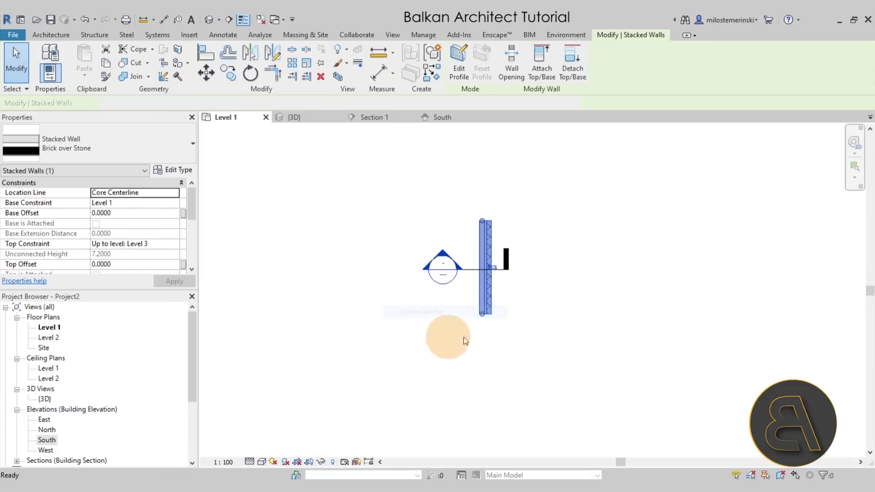
click(485, 313)
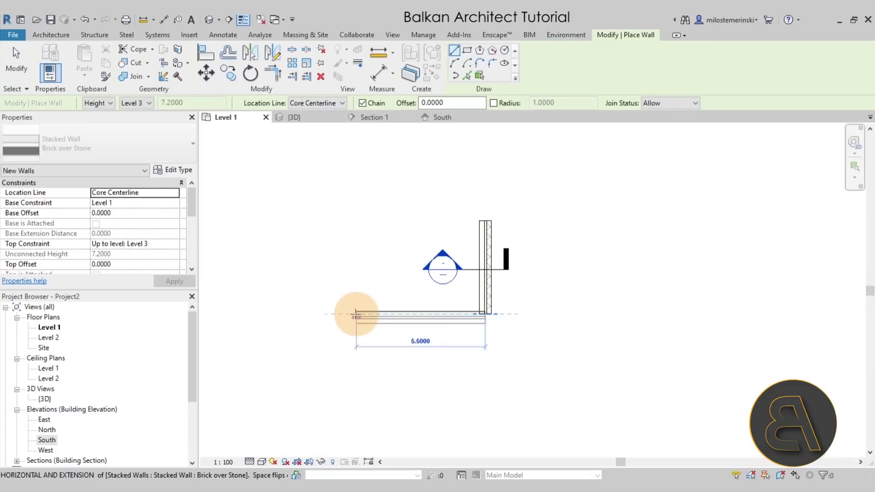
click(328, 314)
key(Escape)
key(Escape)
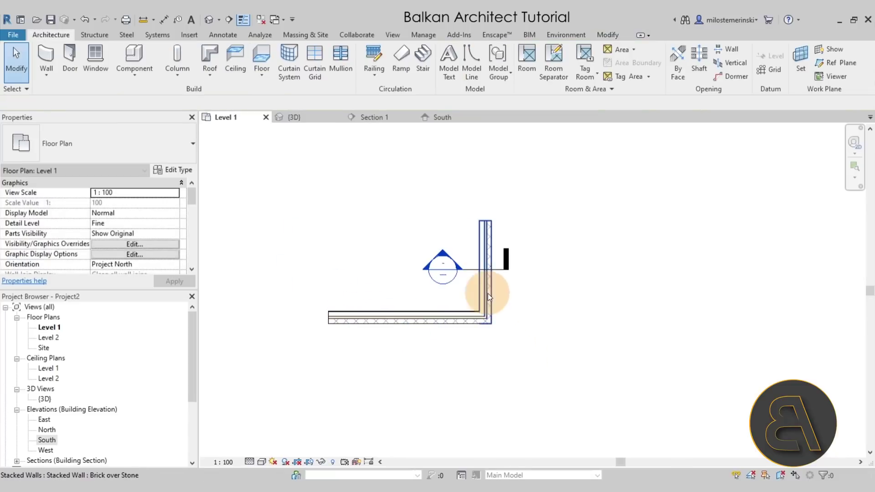
Lengthen both stacked walls by extending the east wall's free end northward and the south wall's free end westward
click(482, 225)
drag(482, 222, 481, 150)
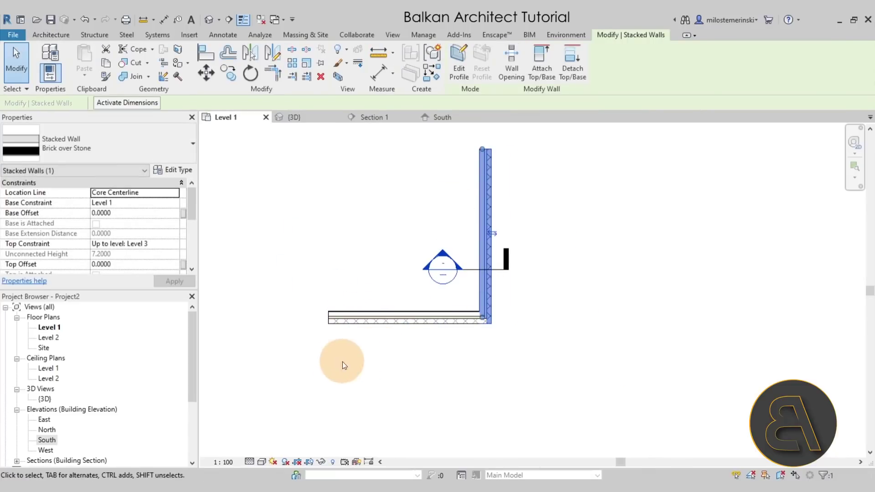
click(332, 318)
drag(328, 314, 278, 313)
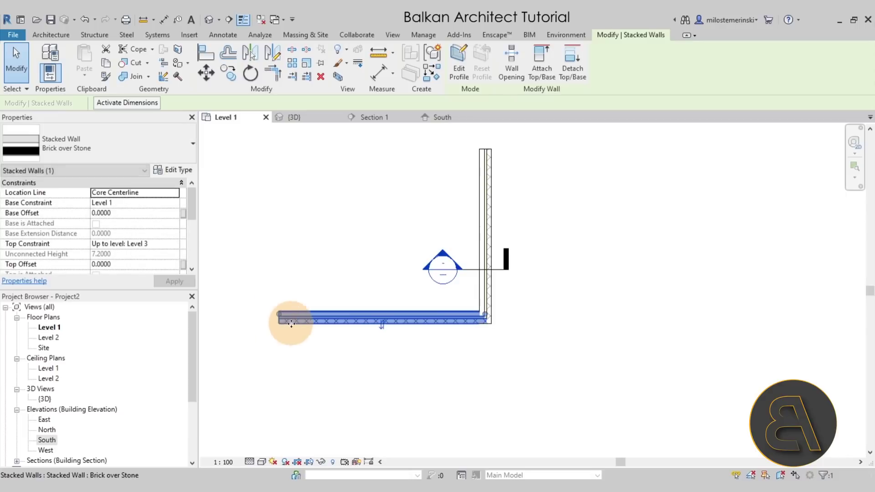
click(484, 152)
drag(483, 146, 484, 135)
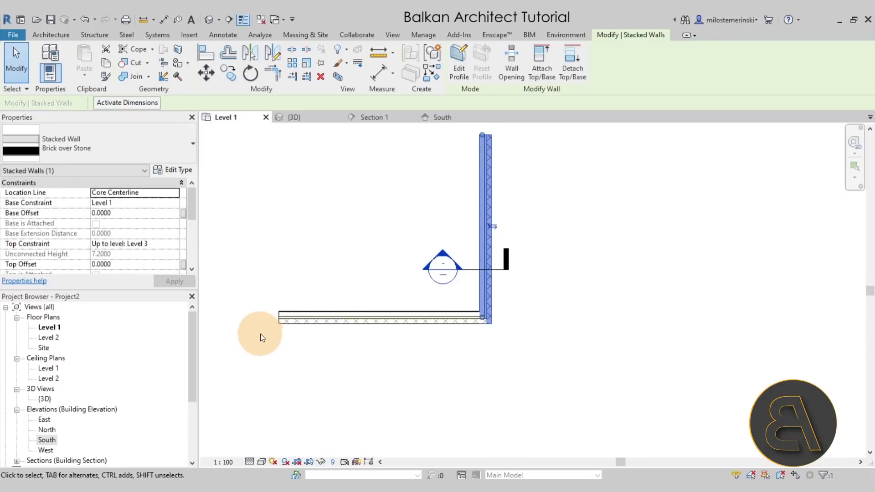
drag(273, 313, 267, 313)
click(368, 268)
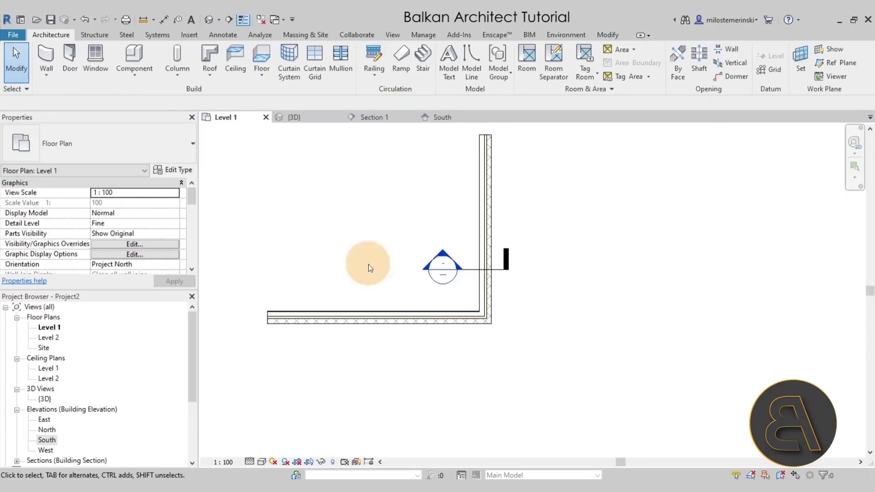
Examine the corner between the two stacked walls in the 3D view
click(327, 121)
scroll(618, 390, down, 3)
mouse_move(619, 389)
shift+middle_down()
mouse_move(668, 351)
mouse_move(622, 374)
mouse_move(607, 395)
shift+middle_up()
click(661, 364)
drag(696, 365, 702, 360)
click(690, 394)
click(599, 363)
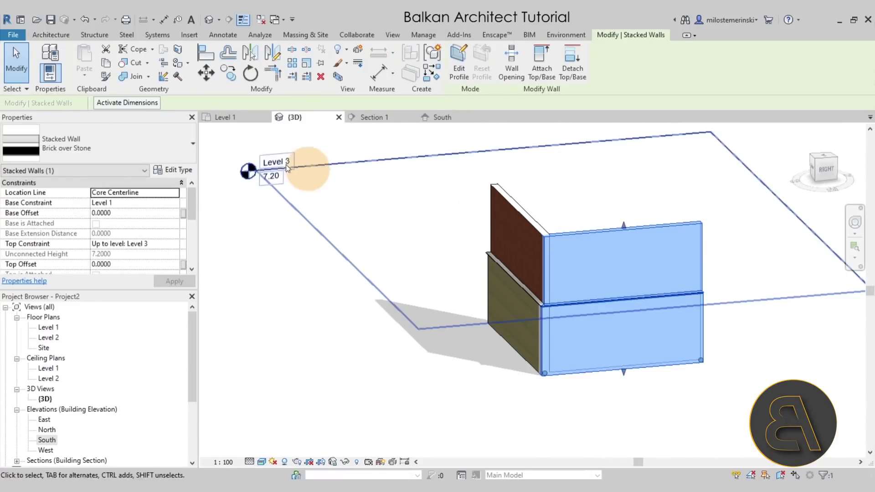
In the Level 1 plan, set up a new Storefront curtain wall with a base offset of 0.4 and a top offset of -0.6
click(221, 118)
scroll(531, 353, up, 1)
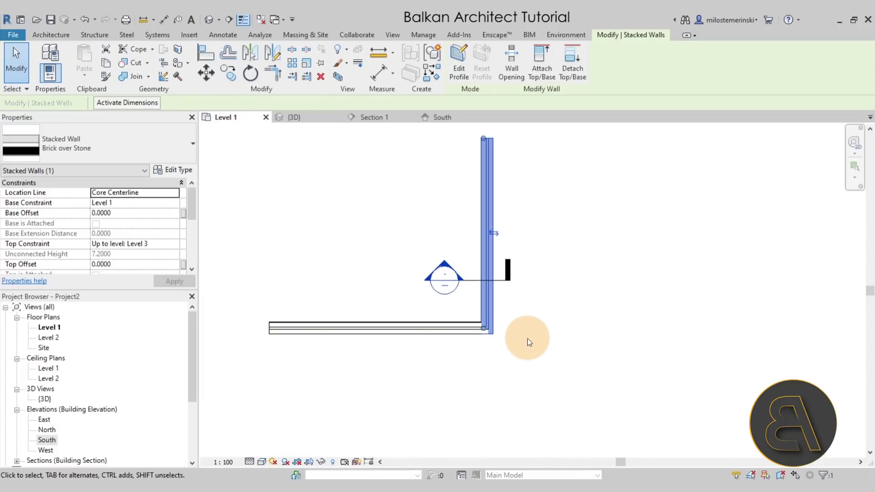
click(531, 335)
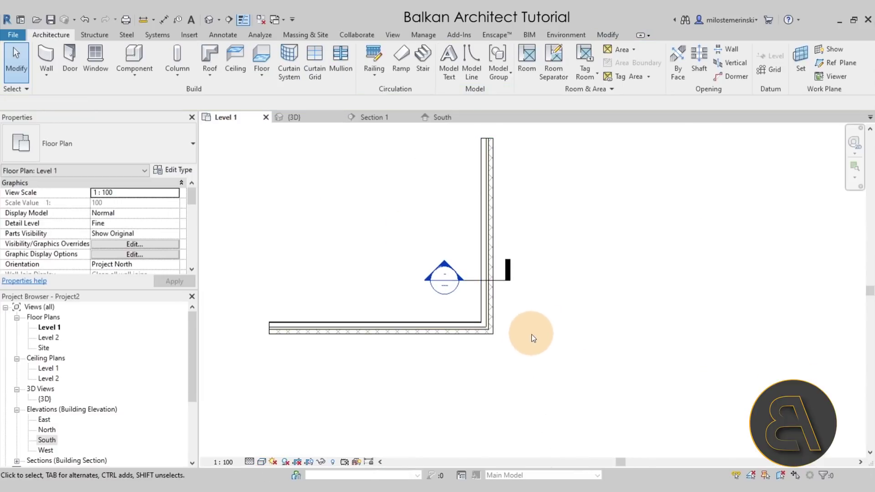
click(53, 57)
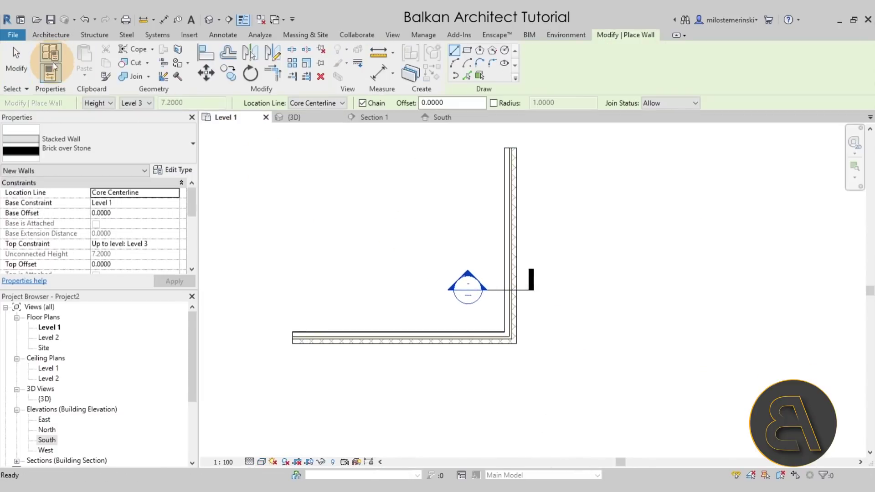
click(83, 153)
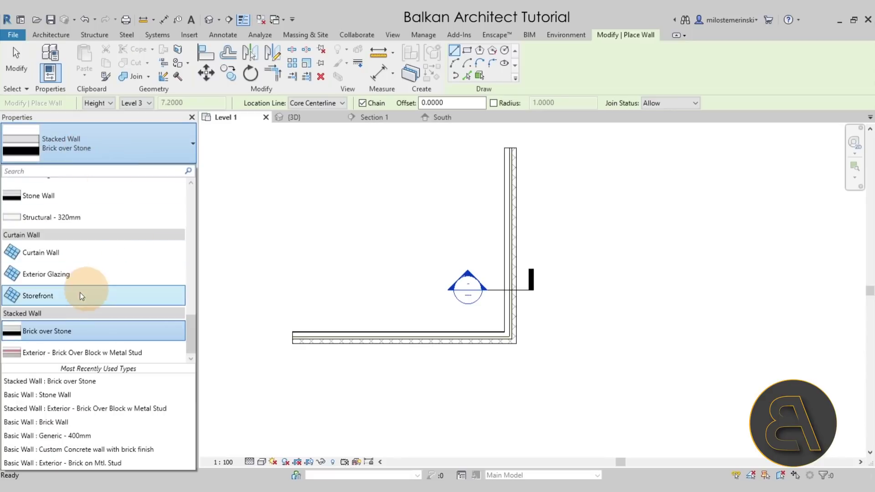
click(29, 299)
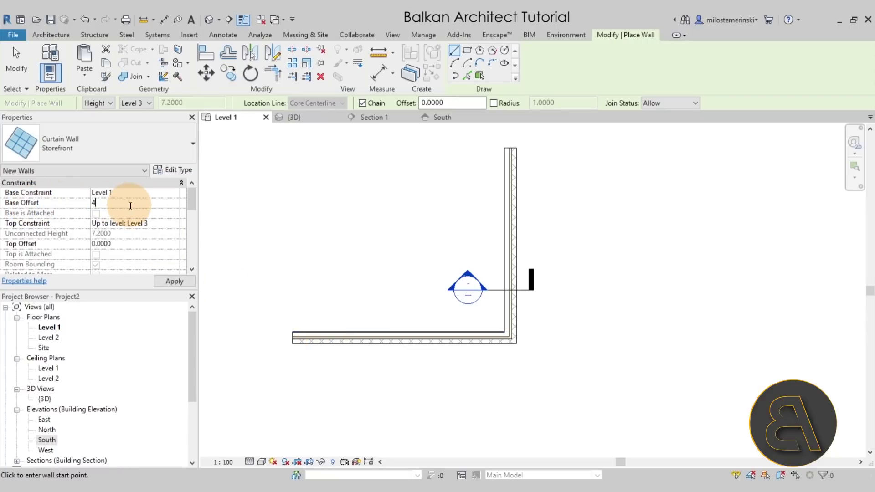
text(.4)
click(144, 245)
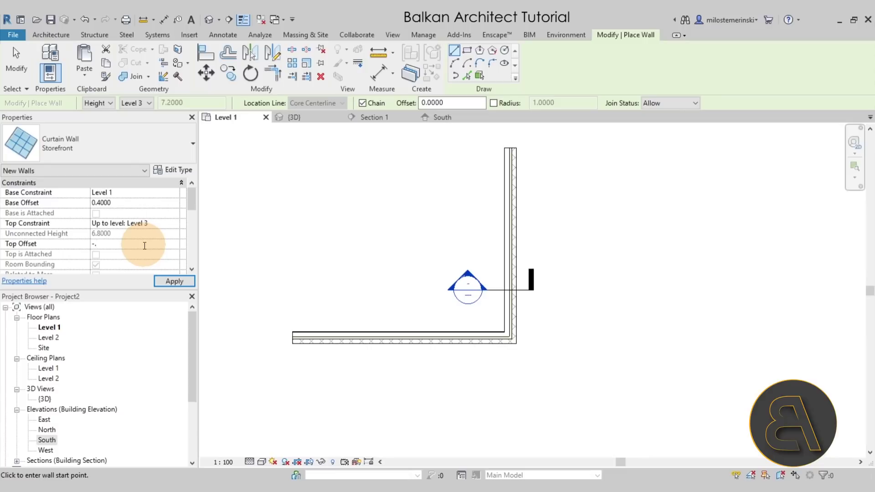
text(-.6)
click(173, 281)
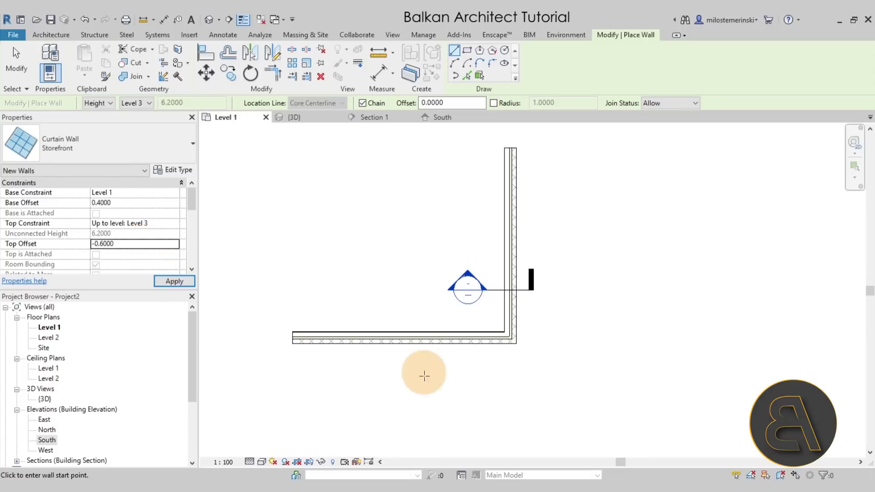
Draw a 2.5 m Storefront curtain wall inside the south wall, ending at the southeast corner, with its orientation flipped
scroll(465, 340, up, 2)
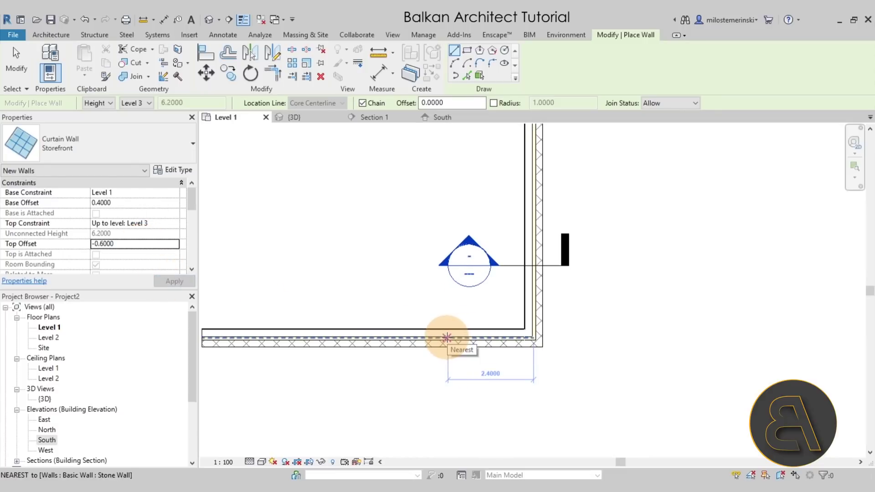
click(445, 338)
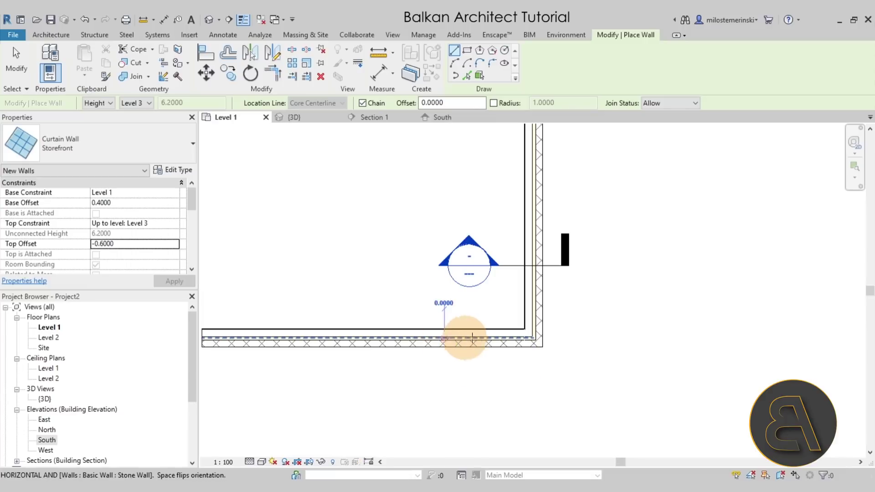
scroll(519, 336, up, 5)
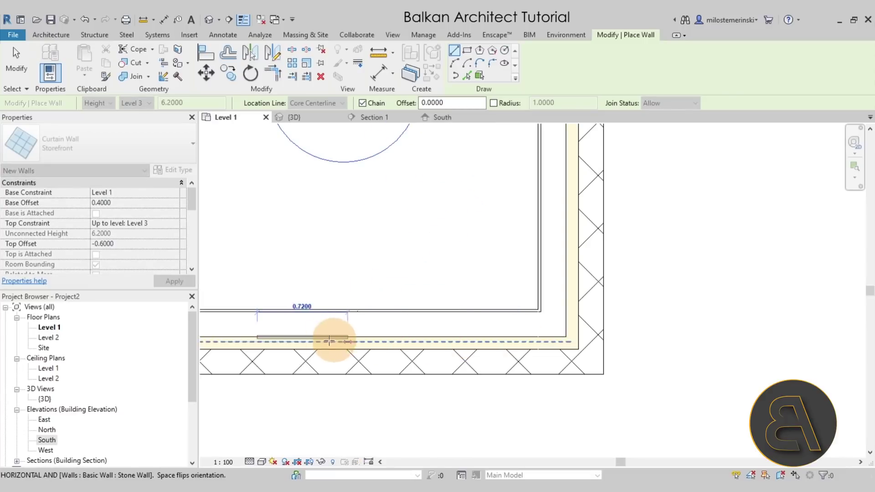
scroll(328, 338, up, 3)
key(space)
scroll(341, 340, down, 3)
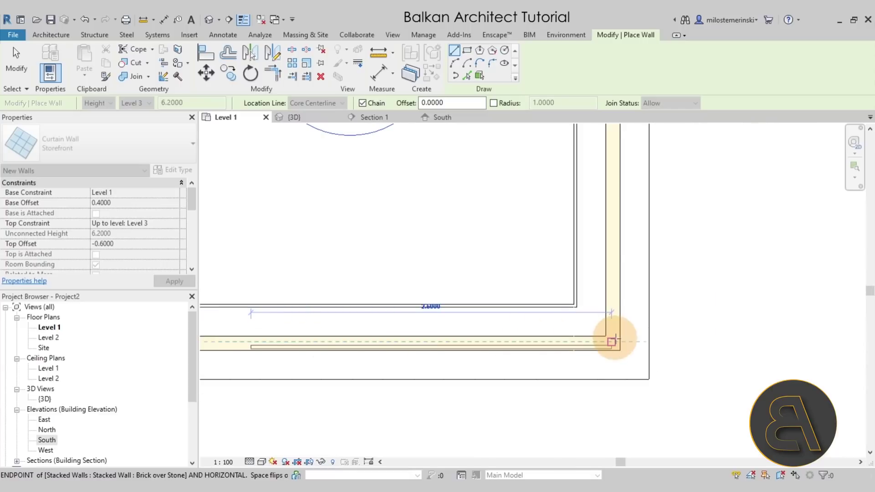
click(611, 339)
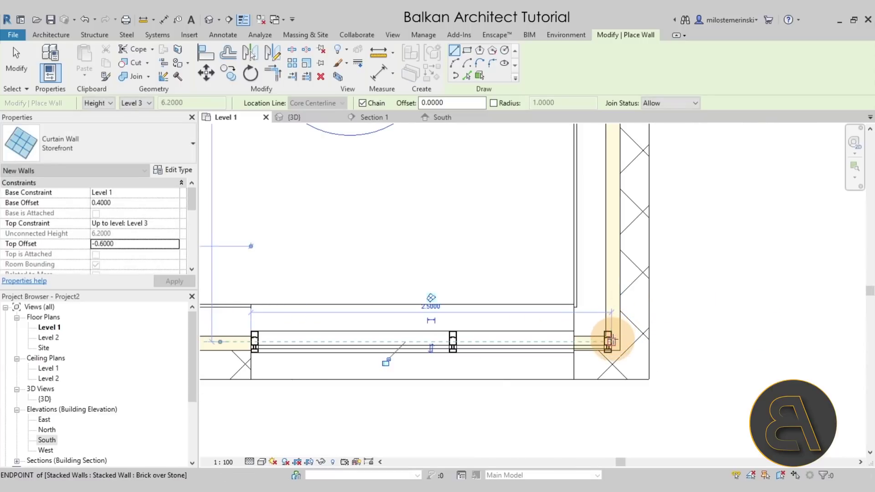
Continue the Storefront curtain wall from the corner about 2.4 m north along the east wall and end the wall command
scroll(613, 282, down, 3)
middle_drag(615, 225, 611, 371)
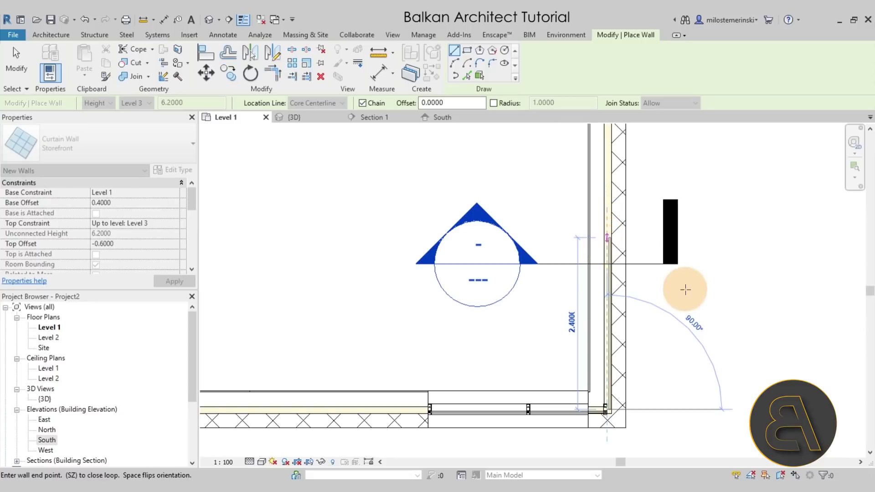
key(Escape)
key(Escape)
Inspect the storefront mullions up close in plan and the embedded corner curtain walls in the 3D view
scroll(644, 365, up, 2)
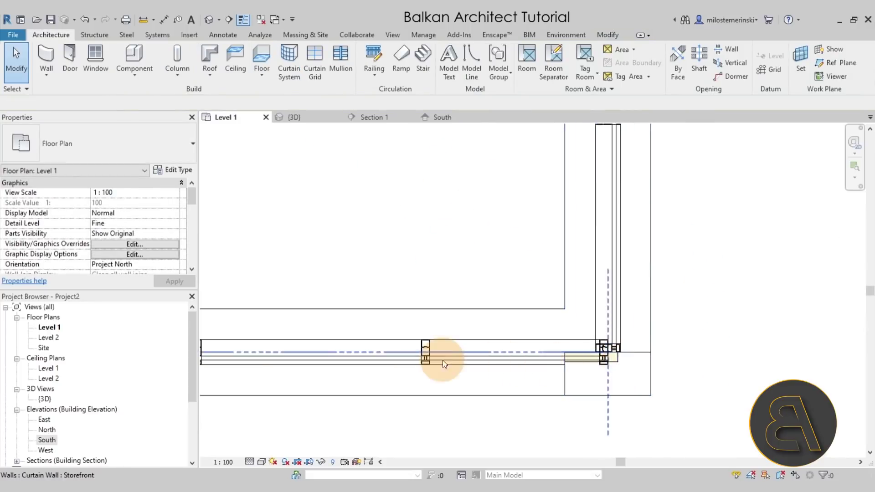
scroll(442, 360, up, 3)
scroll(451, 353, up, 2)
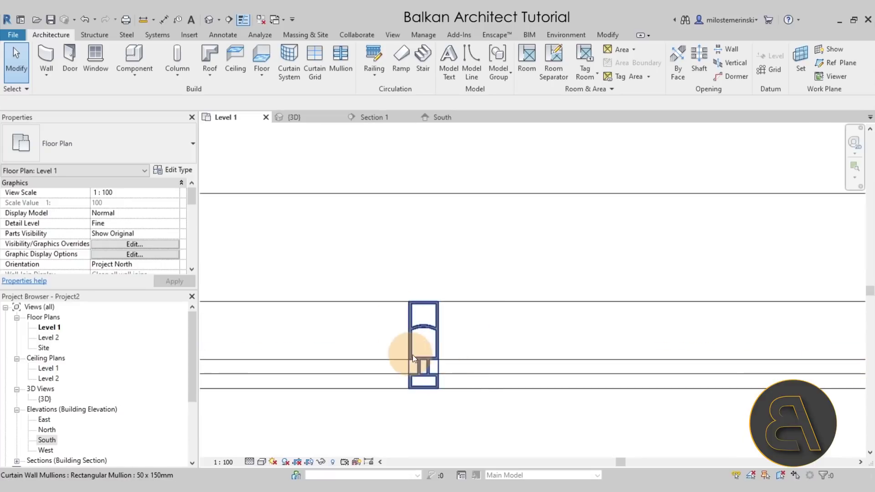
scroll(399, 267, down, 3)
click(305, 118)
scroll(532, 321, down, 2)
scroll(558, 377, up, 1)
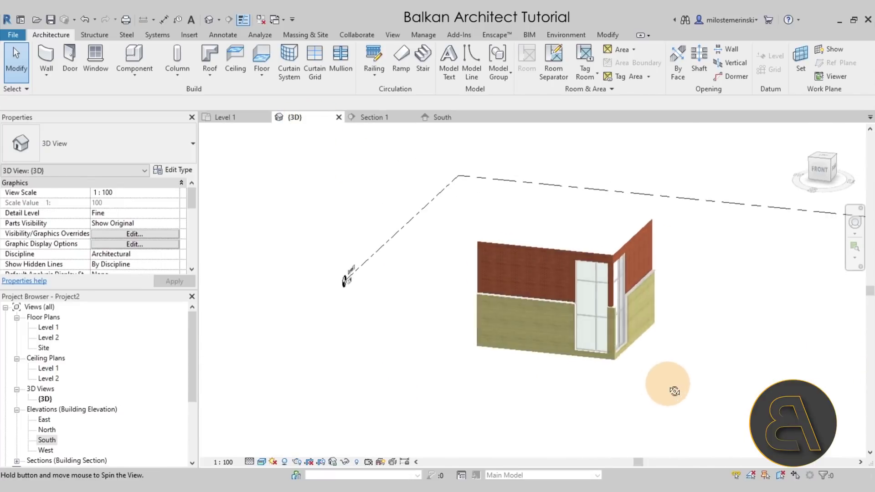
Select both Storefront curtain walls at the corner and set their top constraint to Level 2
click(587, 348)
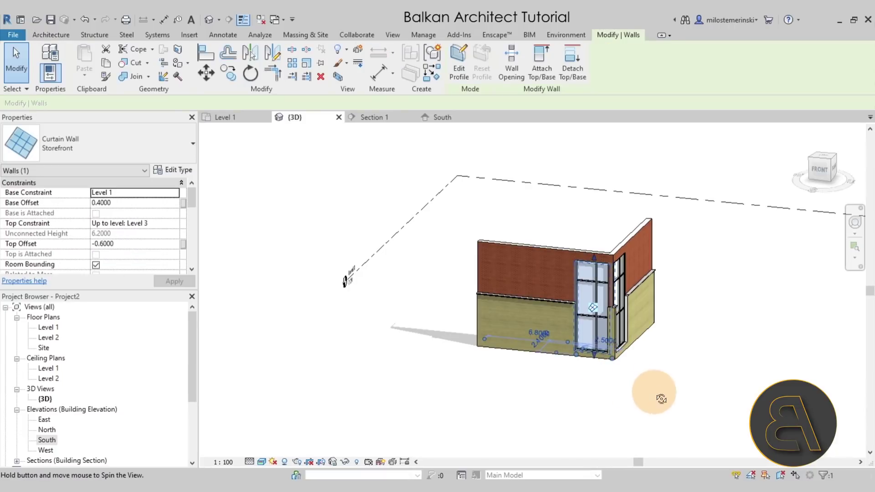
shift+middle_drag(670, 391, 615, 379)
scroll(623, 351, up, 4)
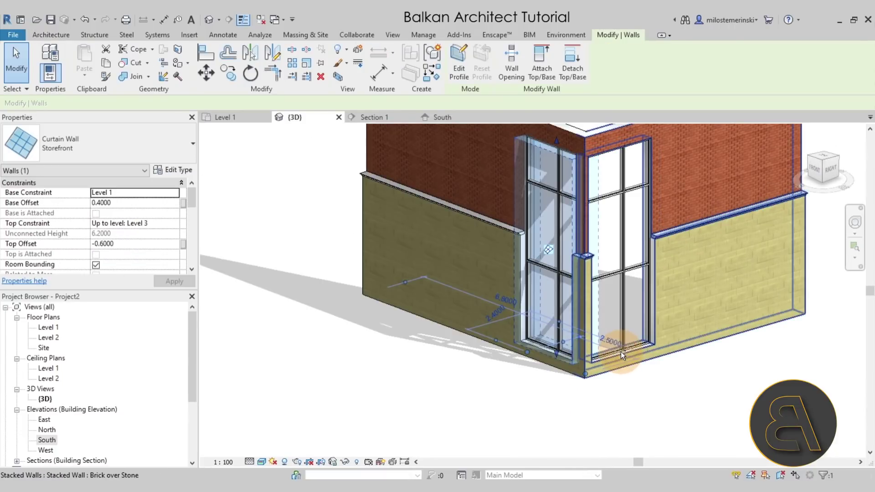
ctrl+click(617, 351)
shift+middle_drag(620, 375, 588, 299)
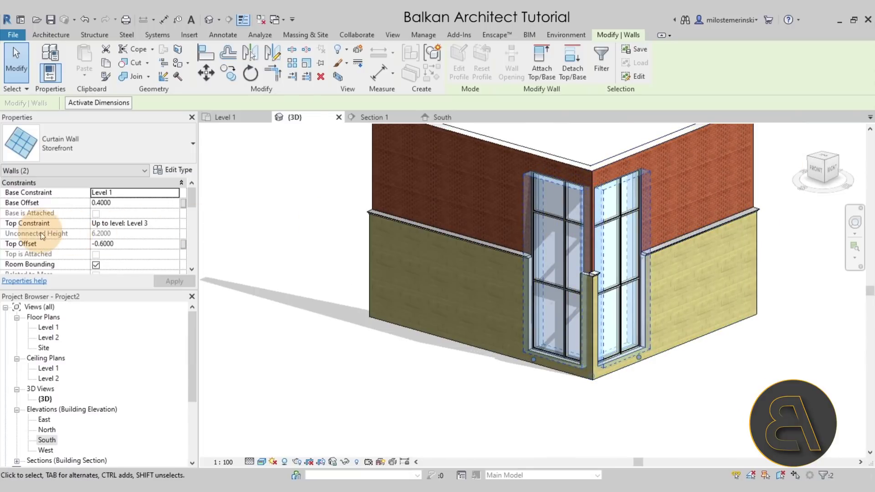
click(175, 225)
click(134, 252)
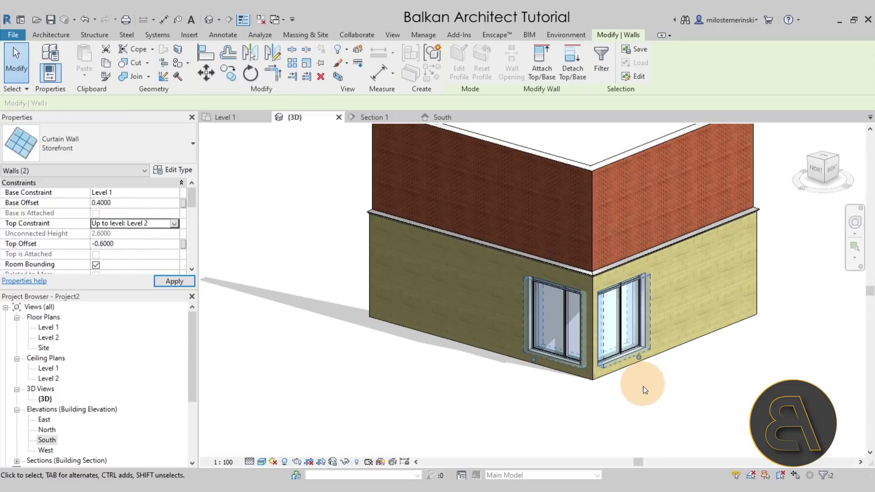
click(632, 411)
Examine in the 3D view and the Level 1 plan how the stacked walls meet at the corner between the two storefronts
shift+middle_drag(632, 411, 579, 351)
scroll(580, 384, up, 3)
click(221, 115)
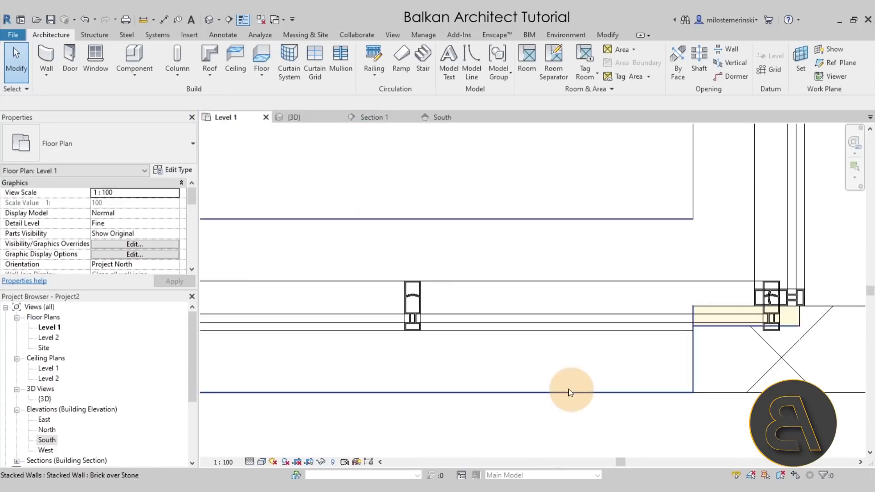
scroll(568, 389, down, 3)
scroll(476, 351, up, 3)
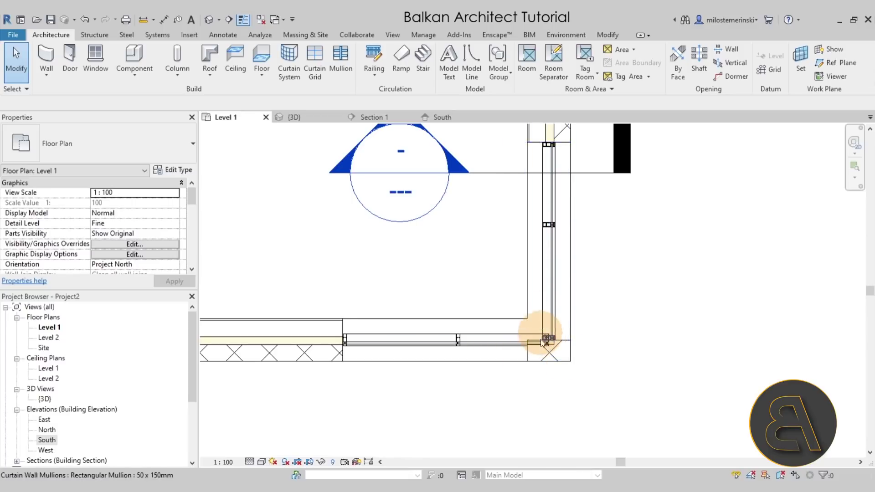
click(287, 117)
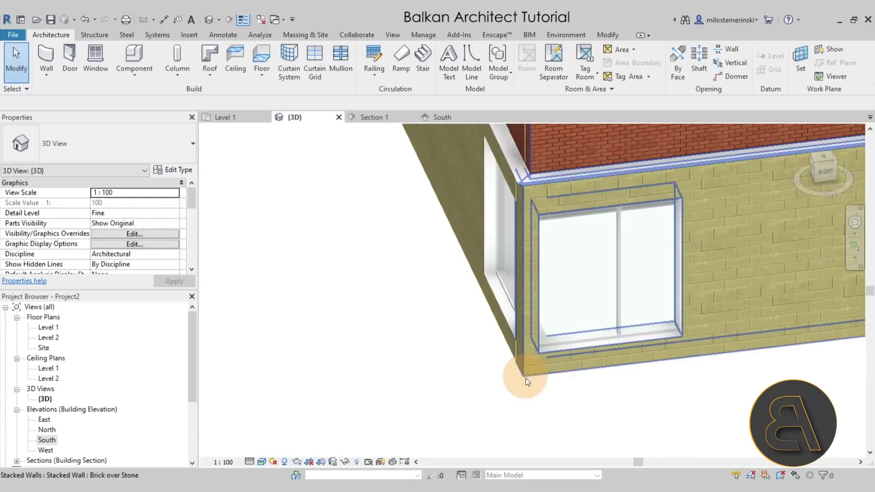
scroll(566, 390, up, 3)
shift+middle_drag(565, 389, 545, 370)
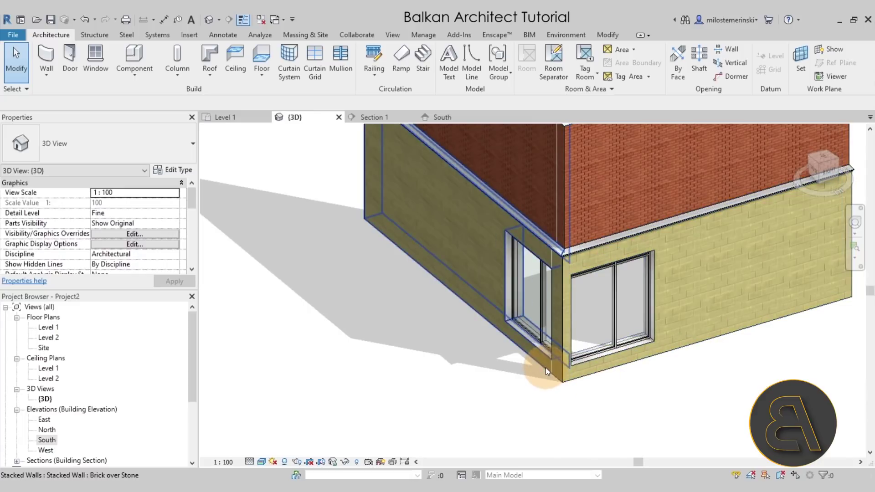
click(545, 369)
shift+middle_drag(524, 426, 629, 253)
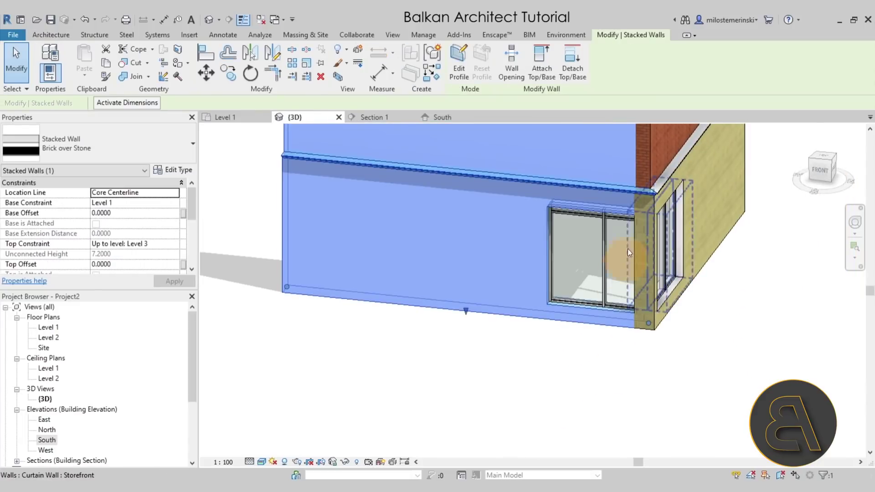
shift+middle_drag(644, 357, 607, 375)
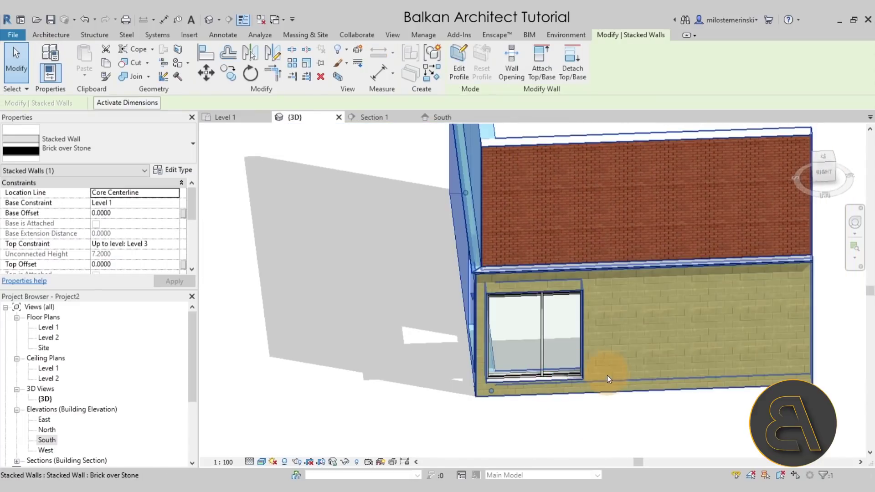
Edit the east stacked wall's profile and add sketch lines picked from the bottom and top edges of its corner window opening
click(614, 389)
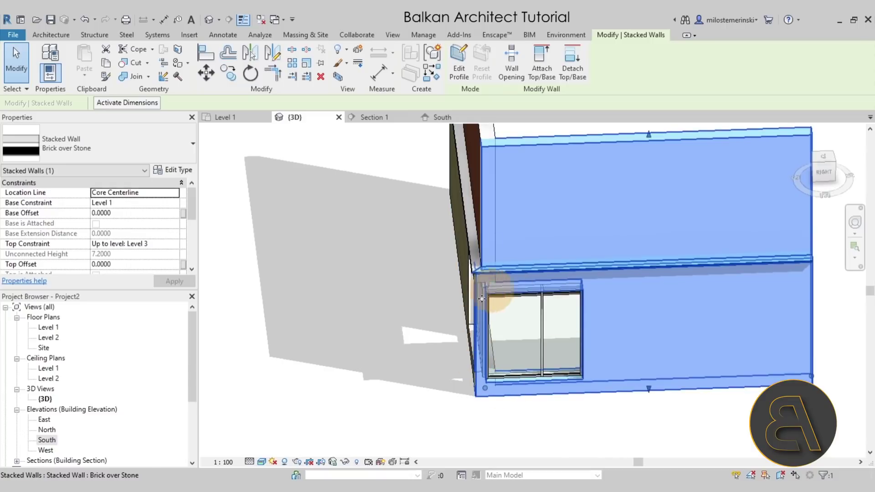
shift+middle_drag(468, 382, 588, 375)
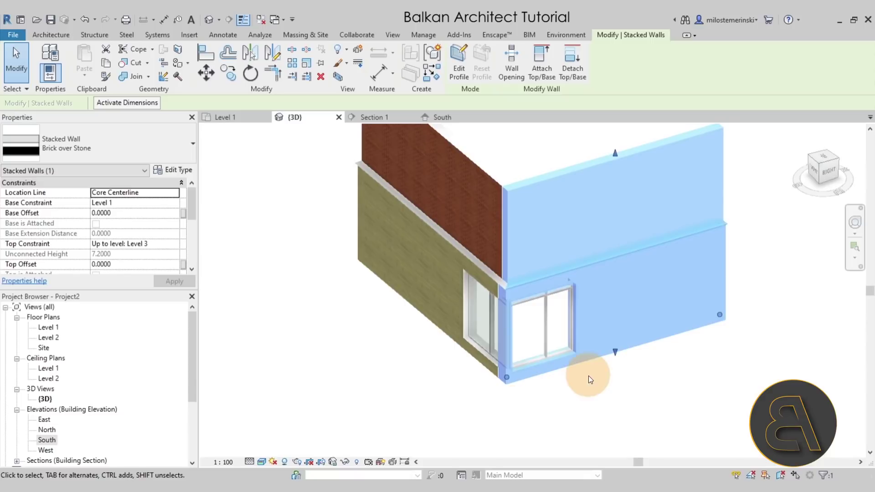
click(460, 68)
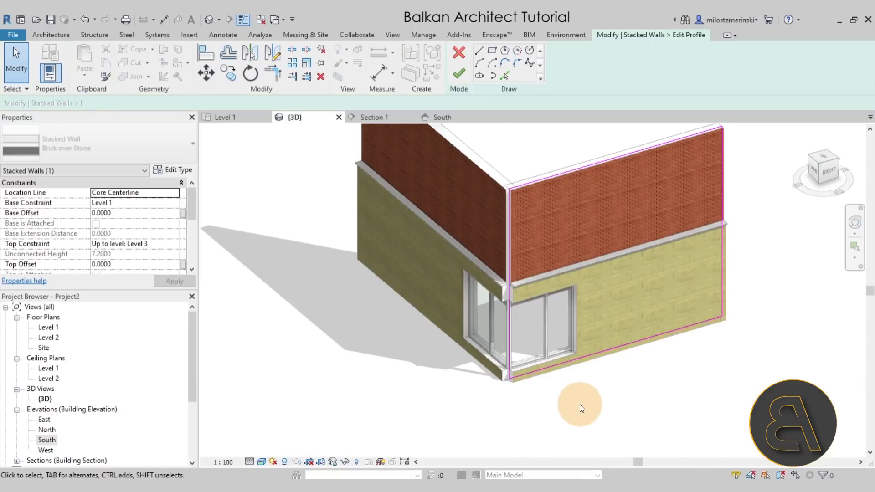
shift+middle_drag(582, 413, 520, 170)
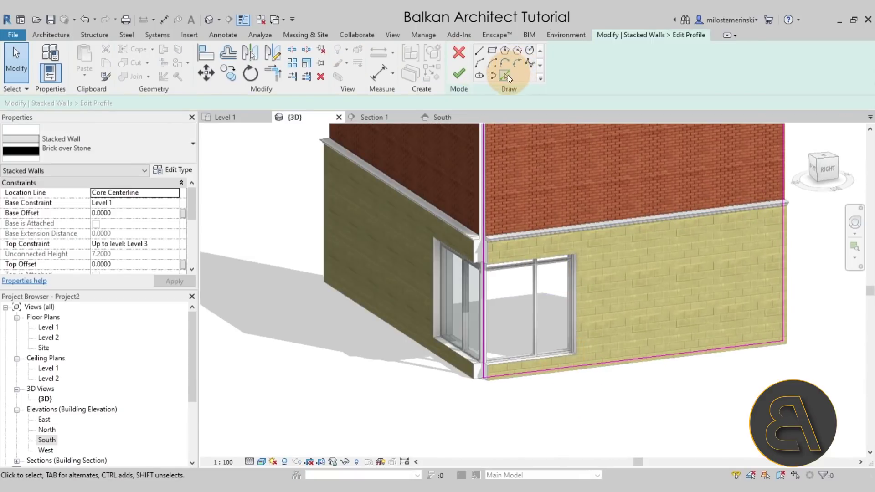
click(504, 76)
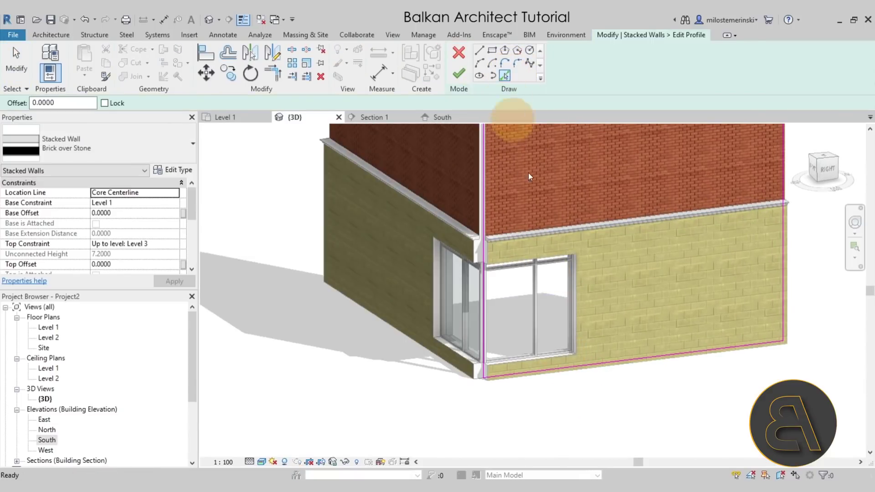
click(502, 358)
click(508, 263)
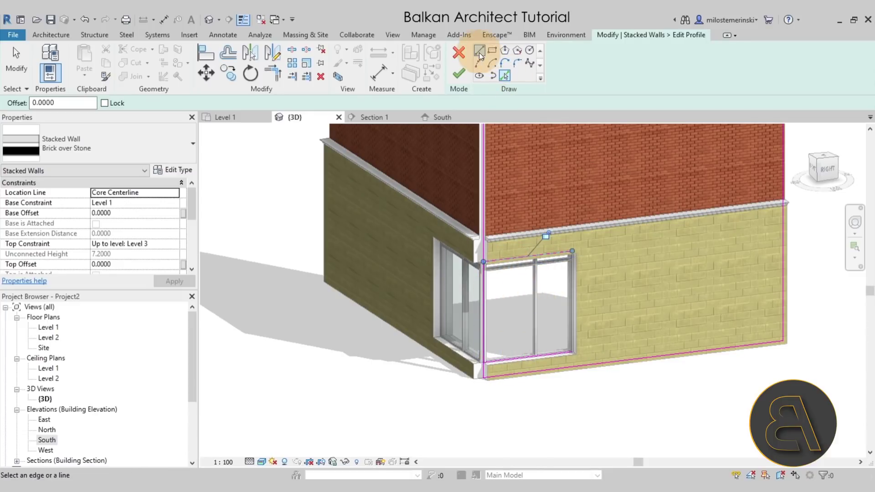
Sketch a vertical profile line a short distance in from the corner, spanning the bottom and top edges of the window opening
click(479, 51)
click(500, 263)
click(500, 365)
key(Escape)
key(Escape)
scroll(502, 291, up, 4)
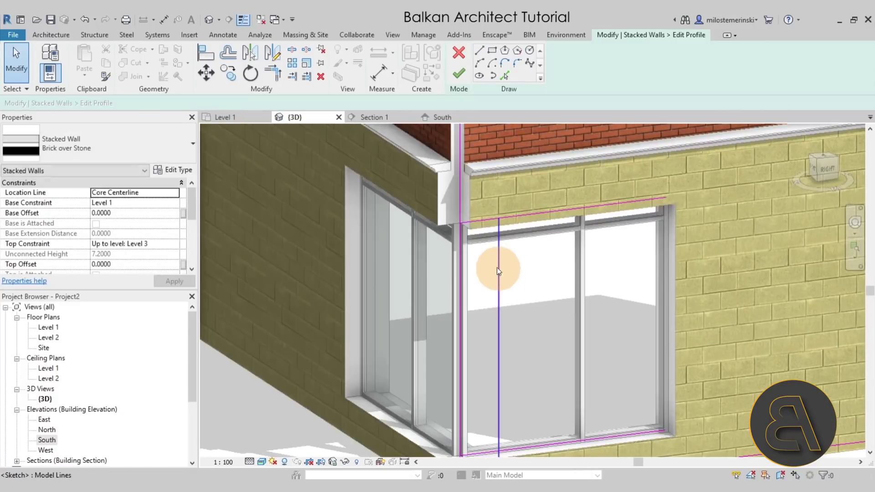
scroll(497, 267, down, 2)
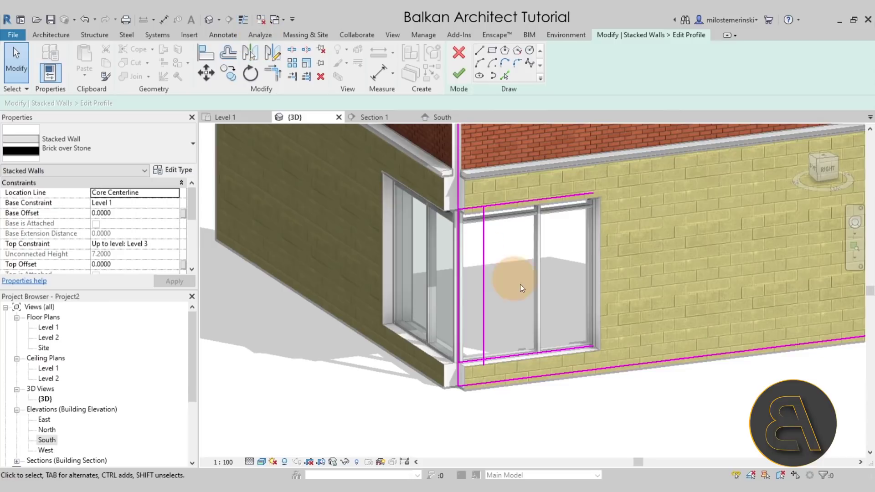
Split the profile's vertical corner line and trim the sketch lines into a rectangular notch at the window opening
scroll(514, 264, up, 2)
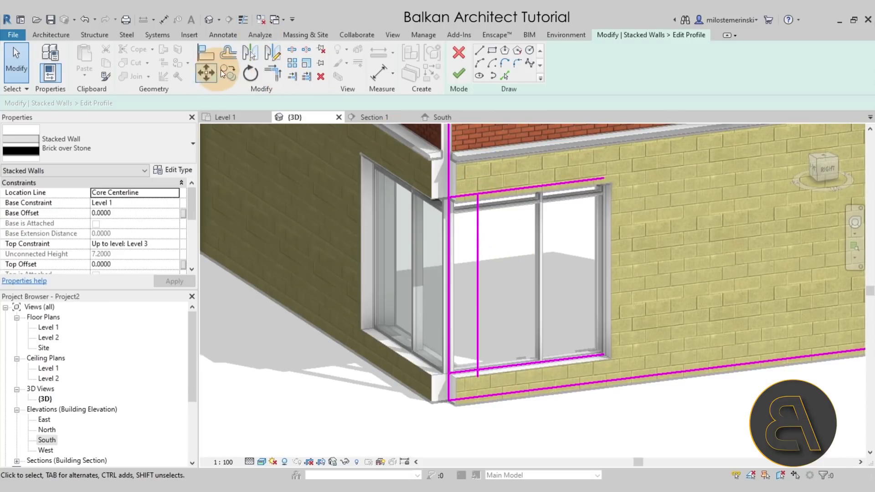
click(288, 53)
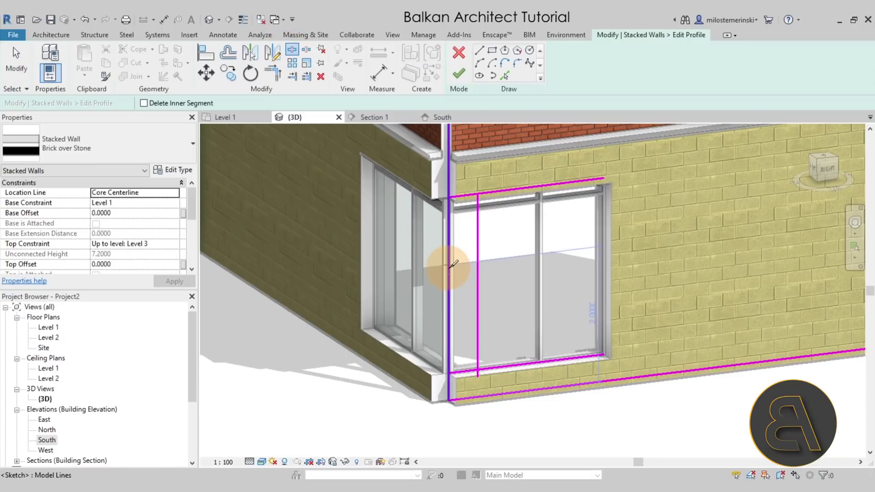
click(270, 75)
click(457, 196)
click(477, 207)
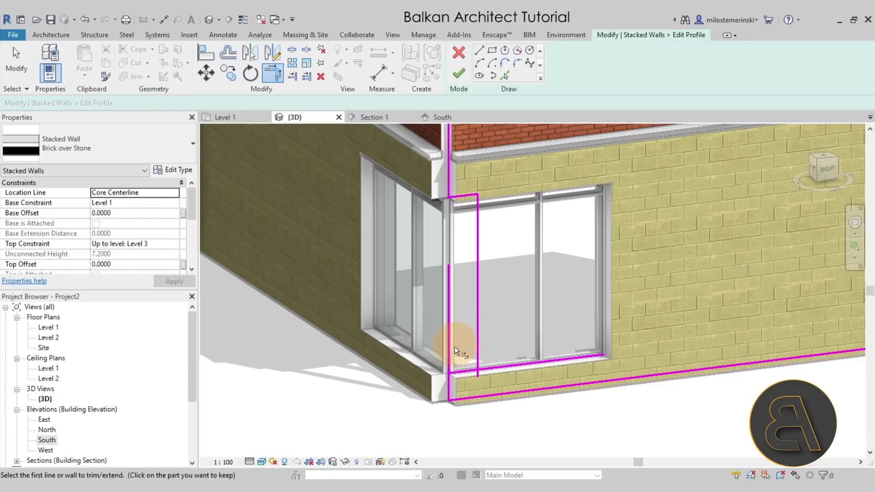
click(479, 358)
click(466, 368)
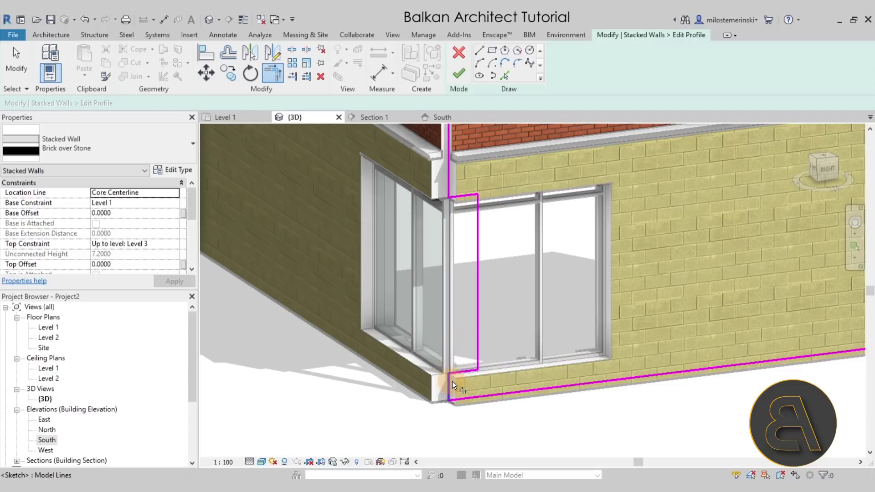
Finish the east stacked wall's profile edit and deselect the wall
scroll(448, 309, down, 3)
click(452, 74)
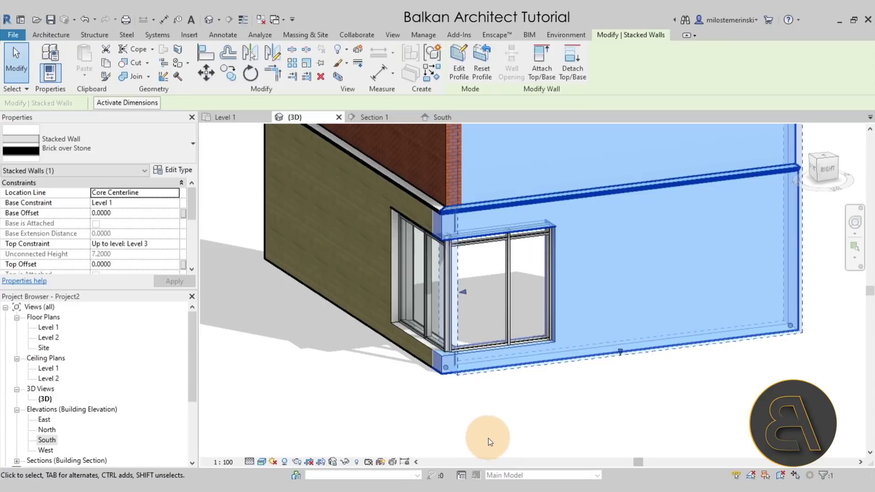
click(384, 390)
mouse_move(383, 390)
shift+middle_down()
mouse_move(458, 401)
mouse_move(545, 438)
mouse_move(521, 439)
mouse_move(383, 374)
shift+middle_up()
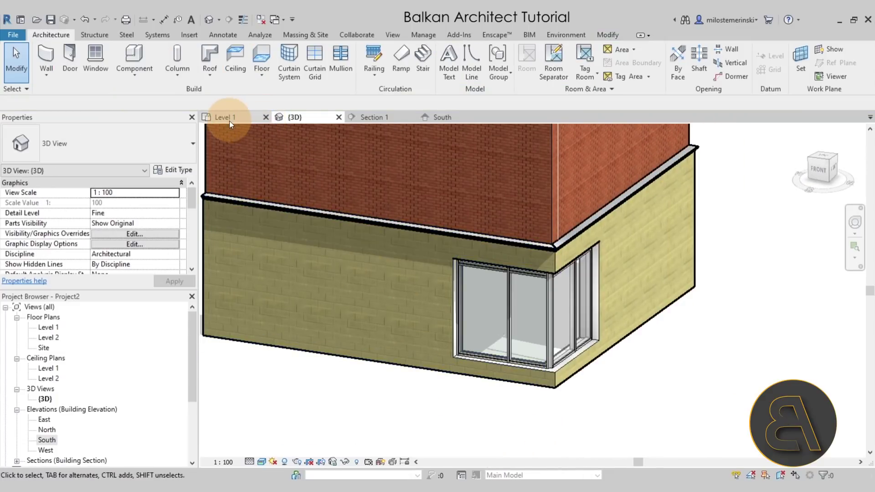
In the Level 1 plan, draw a Storefront curtain wall with a base offset of 0 inside the south wall, west of the corner window
click(226, 117)
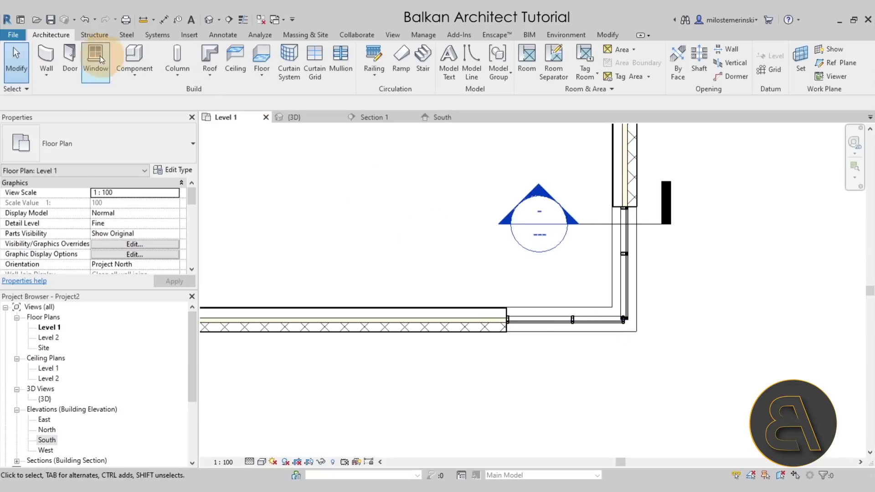
click(48, 57)
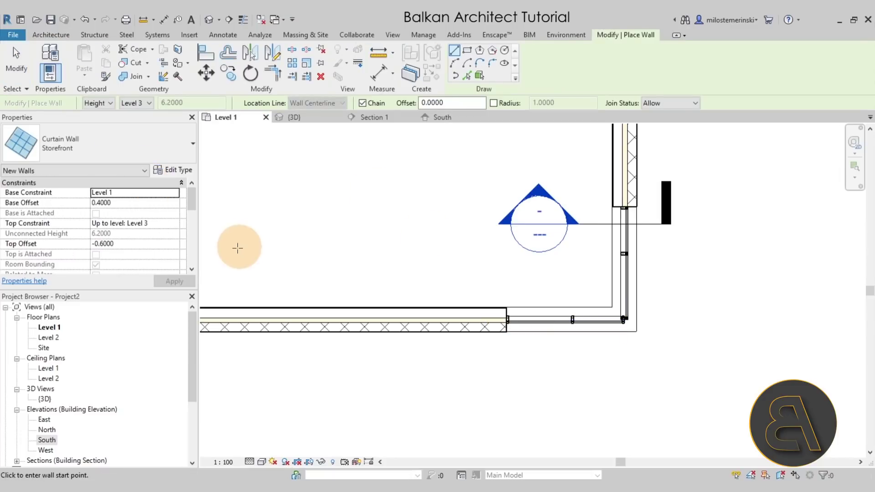
click(126, 203)
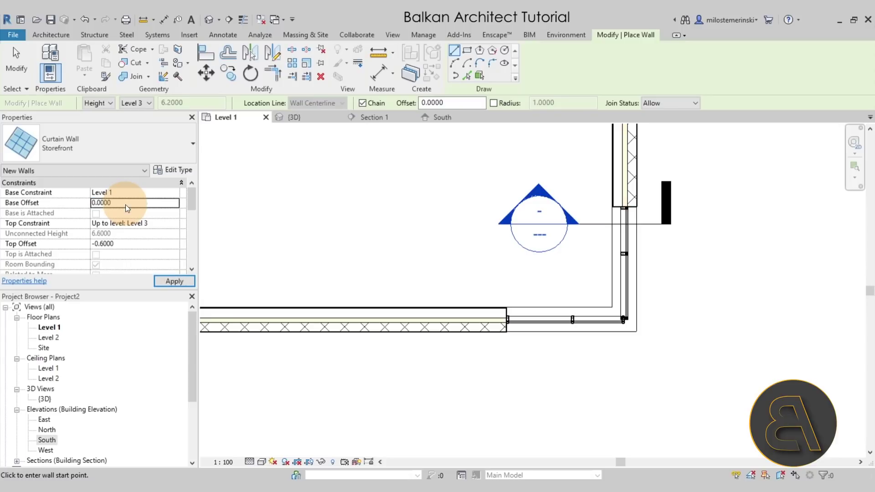
text(0.0000)
click(172, 282)
scroll(606, 335, down, 2)
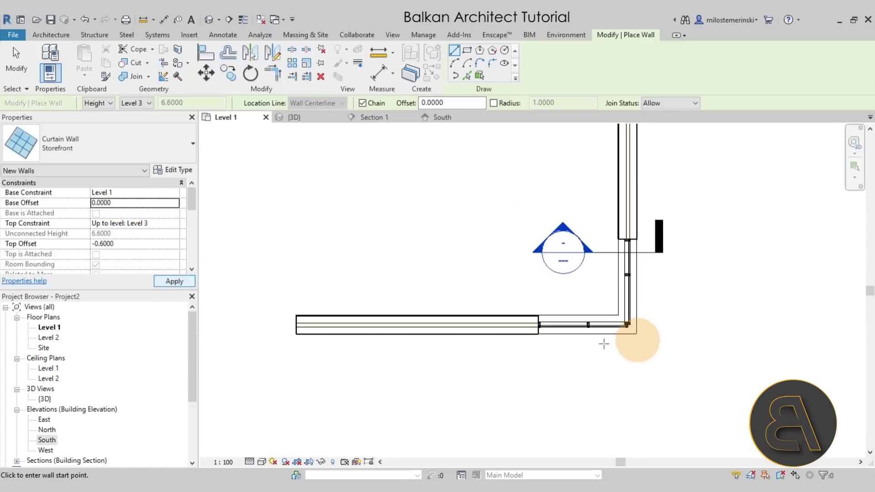
click(517, 325)
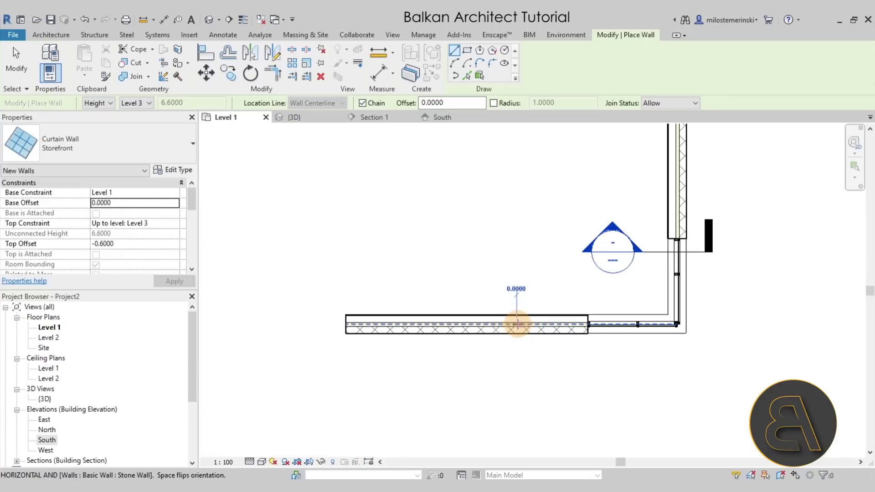
click(371, 324)
Draw a 2.7 m Storefront curtain wall inside the east wall, north of the corner window, and end the wall command
middle_drag(478, 293, 357, 404)
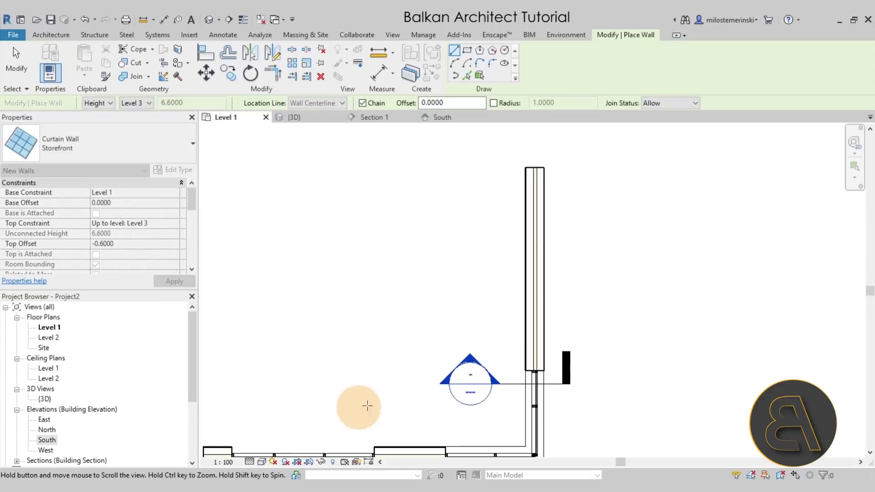
click(530, 306)
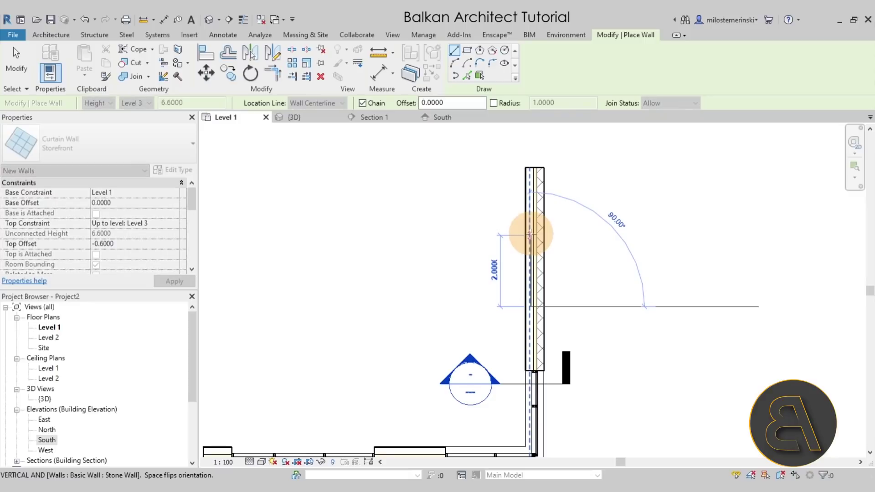
key(Escape)
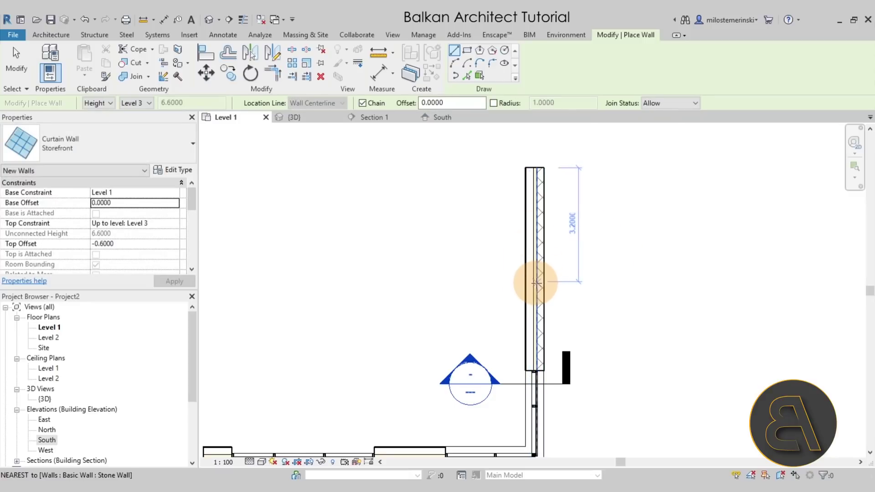
click(535, 285)
click(534, 188)
key(Escape)
key(Escape)
Extend the south end of the new east curtain wall toward the corner, making it about 3.1 m long
click(535, 285)
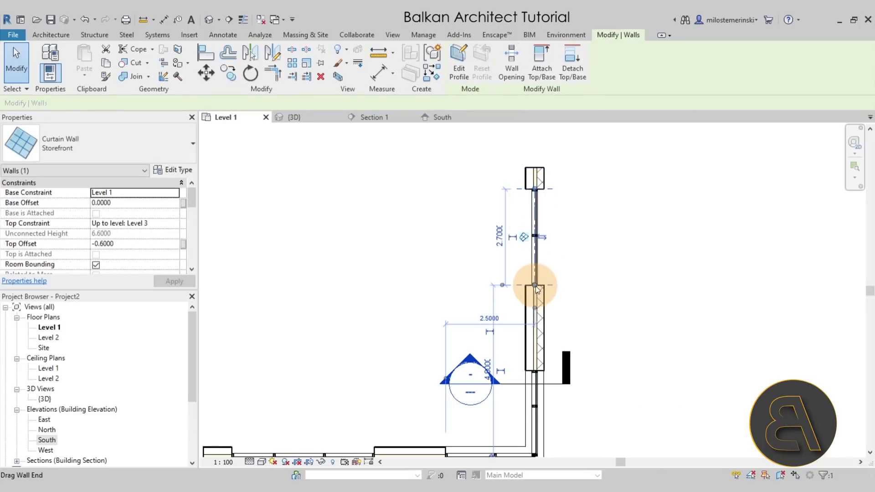
drag(537, 289, 531, 303)
click(638, 319)
In the 3D view, set the top constraint of both tall Storefront curtain walls to Level 2
scroll(638, 320, down, 3)
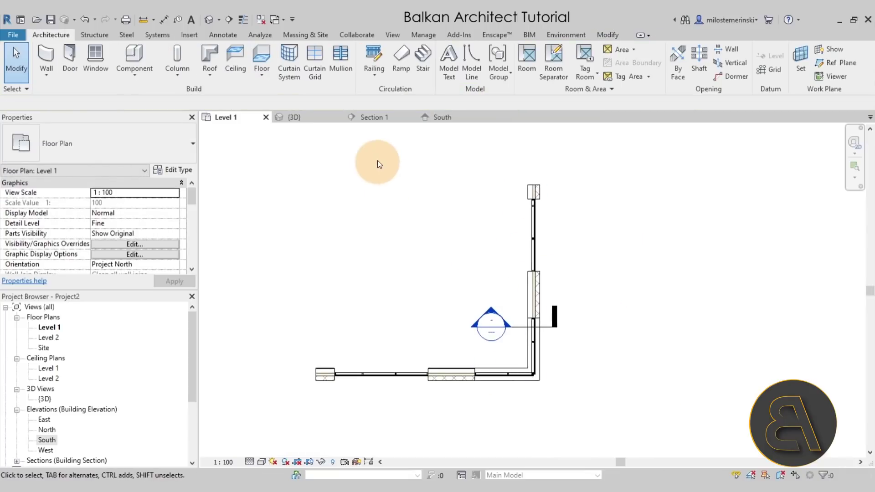
click(328, 119)
shift+middle_drag(662, 380, 671, 343)
click(671, 340)
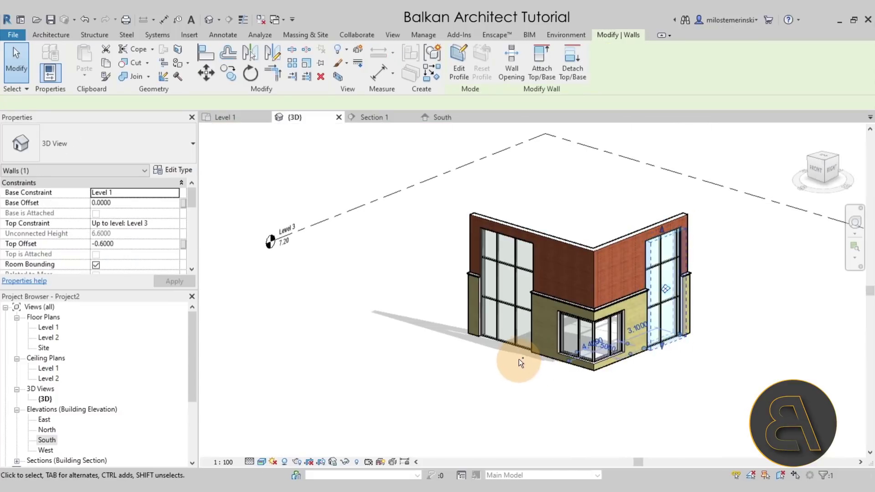
ctrl+click(512, 347)
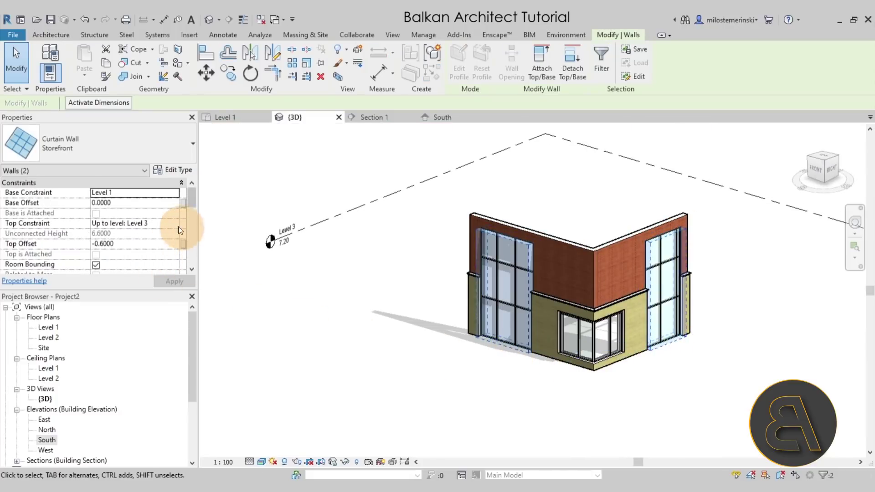
click(165, 224)
click(133, 255)
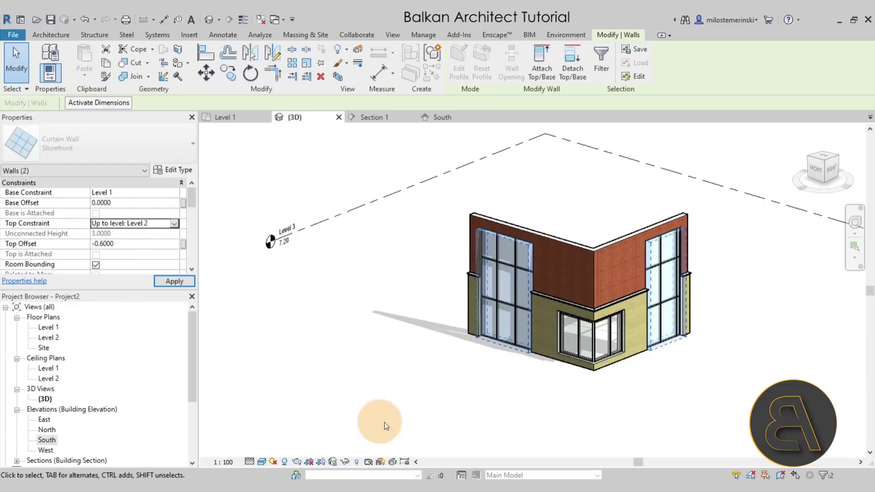
click(471, 411)
Copy all four ground-floor Storefront curtain walls and paste them aligned to Level 2
shift+middle_drag(530, 400, 523, 357)
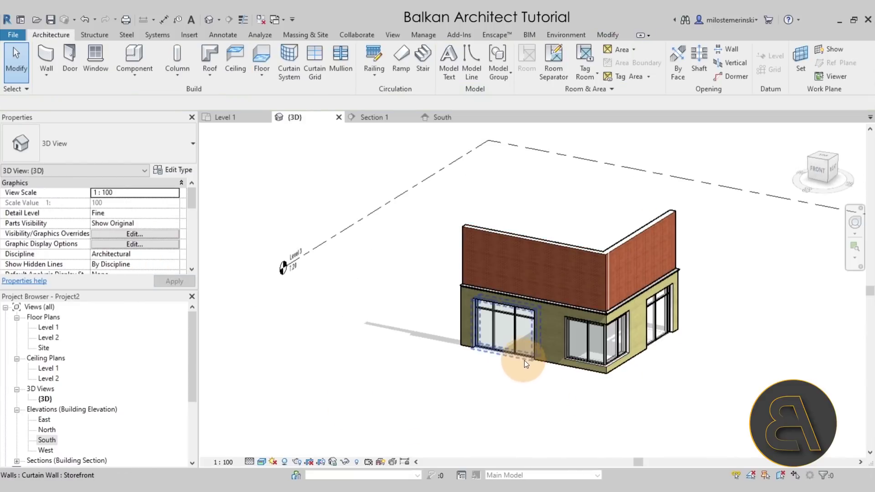
click(519, 357)
ctrl+click(616, 358)
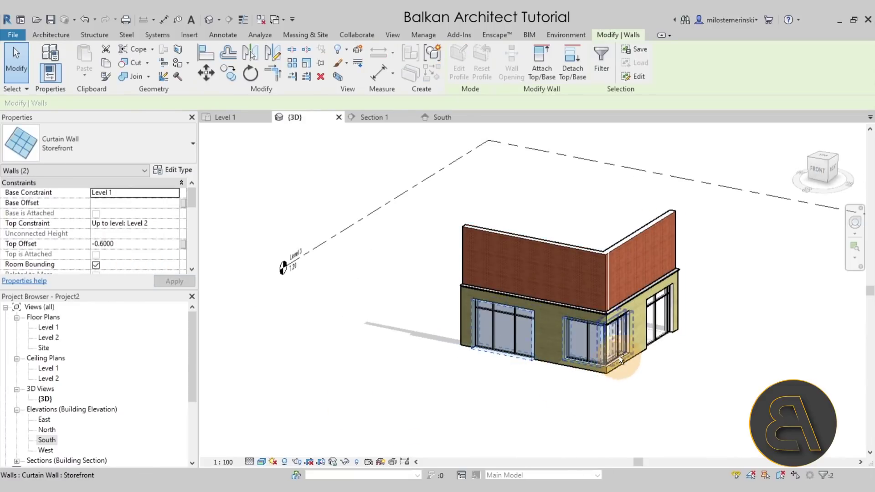
ctrl+click(614, 357)
ctrl+click(669, 338)
shift+middle_drag(695, 392, 684, 371)
scroll(682, 358, up, 3)
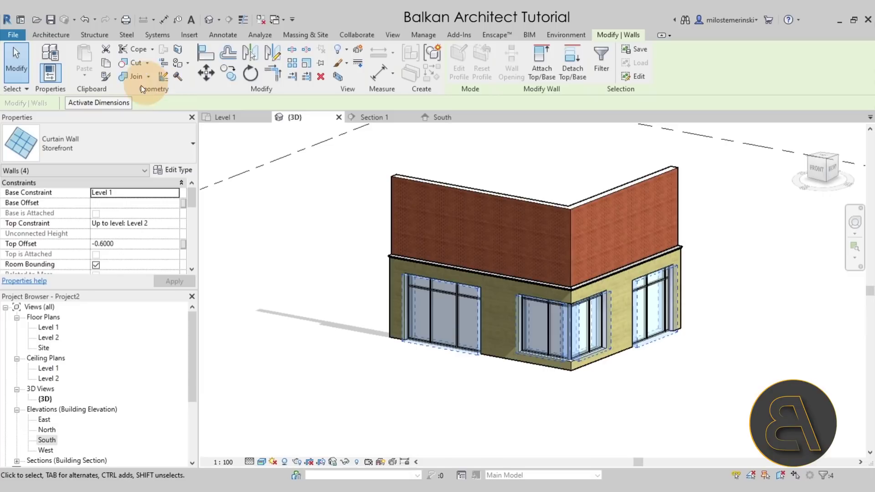
click(108, 64)
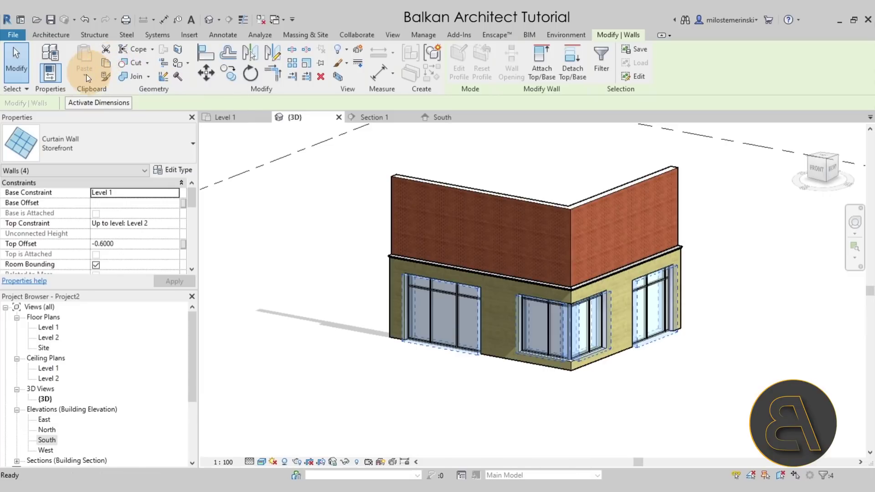
click(81, 77)
click(95, 119)
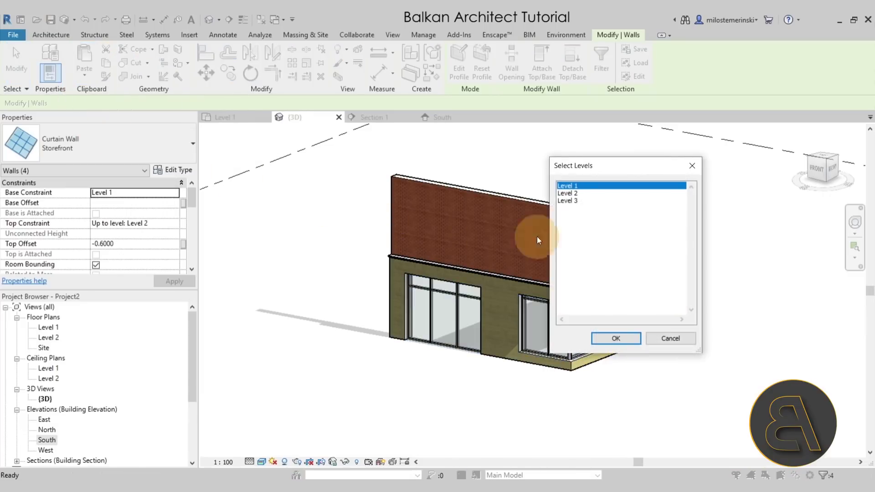
click(616, 338)
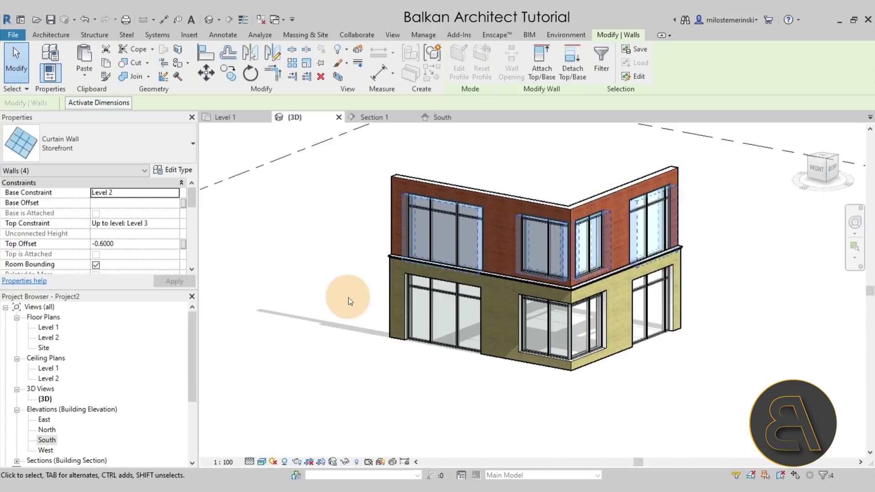
Set the base offset of the four pasted Level 2 curtain walls to 0.4 and deselect them
click(132, 205)
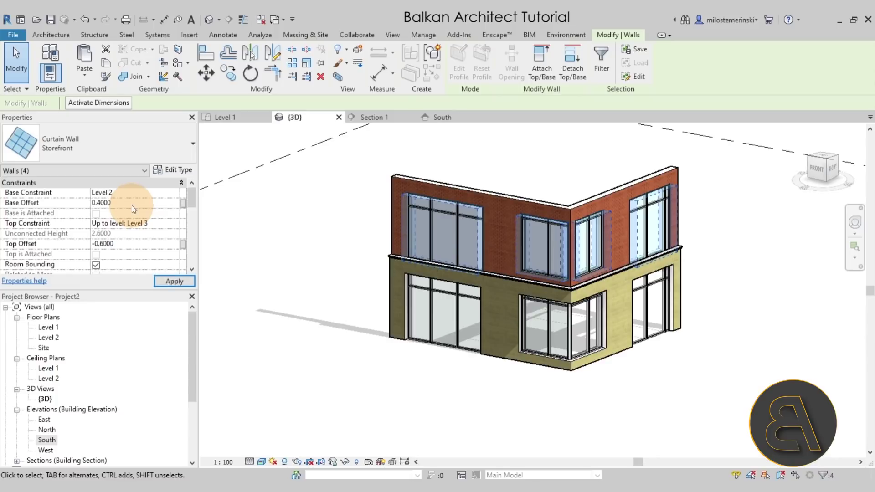
click(711, 368)
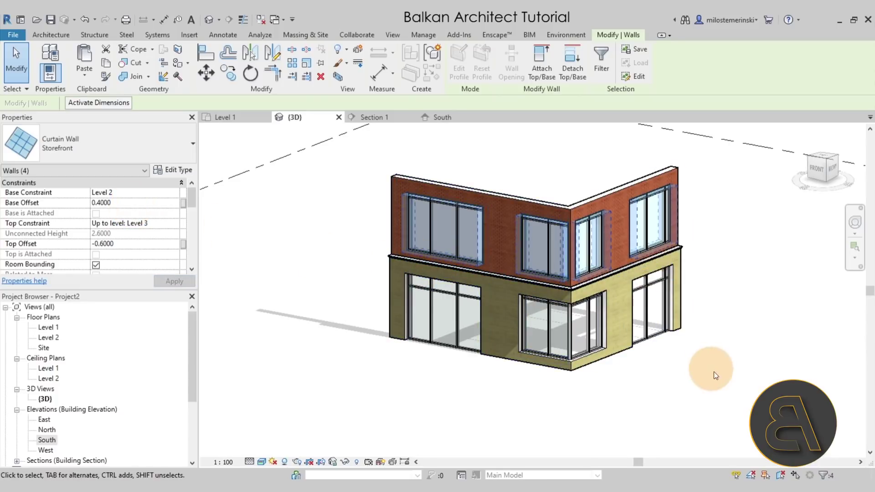
shift+middle_drag(709, 384, 678, 404)
scroll(572, 280, up, 4)
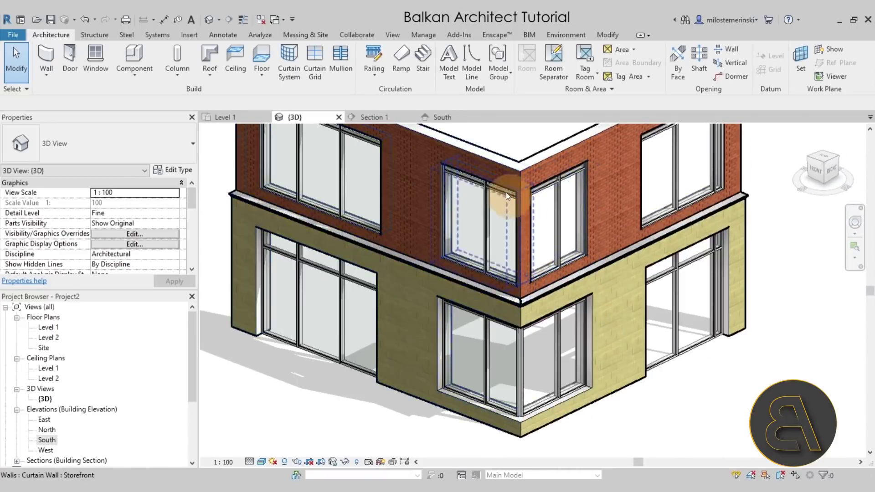
Edit the south stacked wall's profile, adding lines along the upper corner window's head and sill plus a connecting vertical line
click(497, 163)
shift+middle_drag(496, 163, 617, 425)
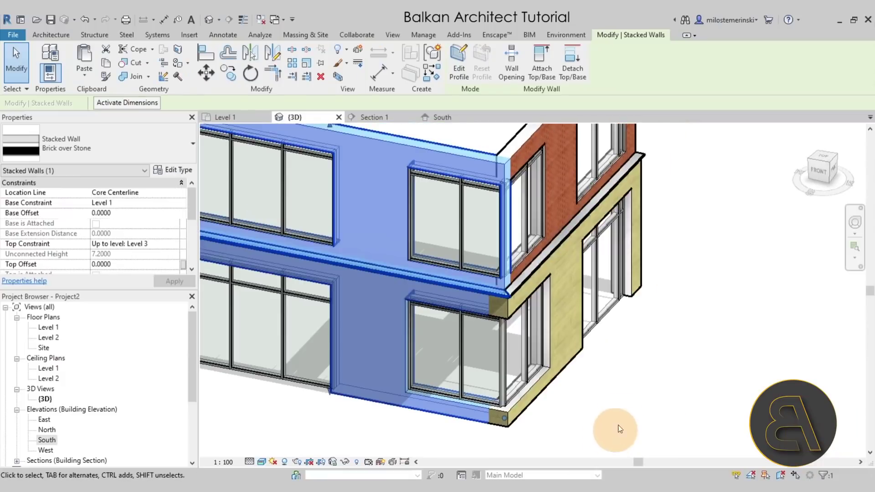
click(454, 75)
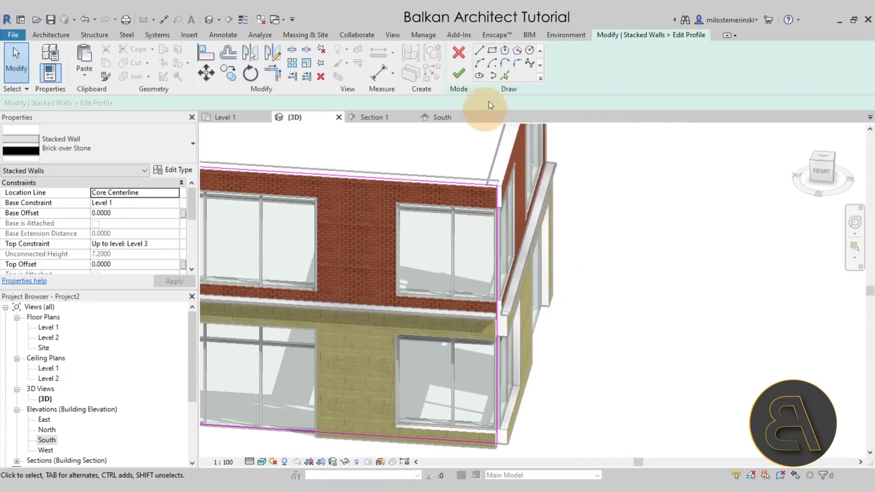
click(503, 77)
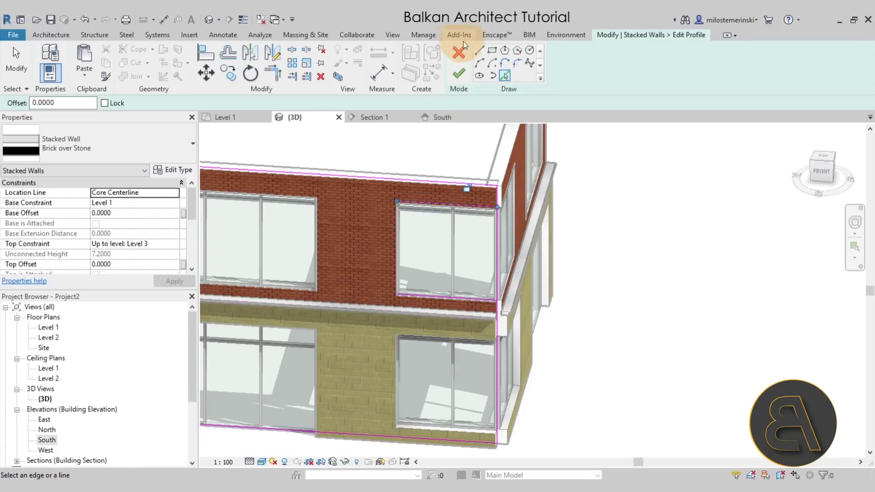
click(478, 51)
click(476, 208)
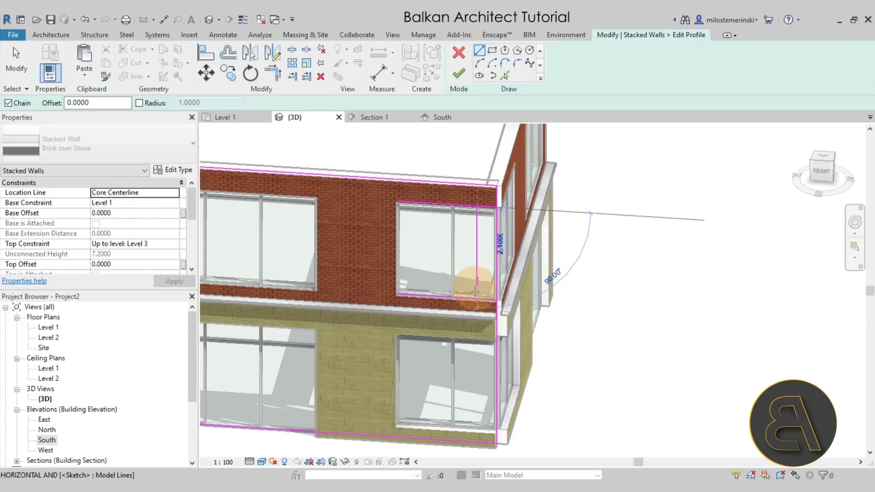
click(477, 296)
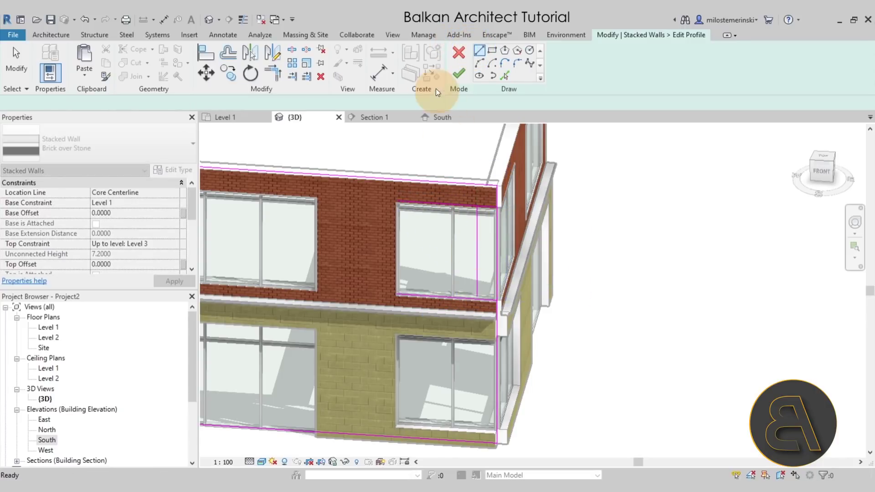
Split the profile's corner edge beside the upper corner window and trim it to the head and sill lines
click(292, 49)
click(497, 250)
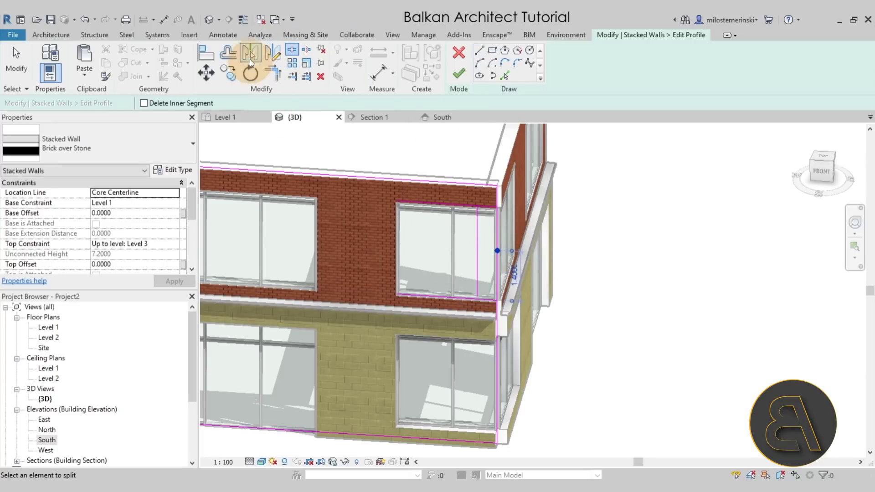
click(264, 80)
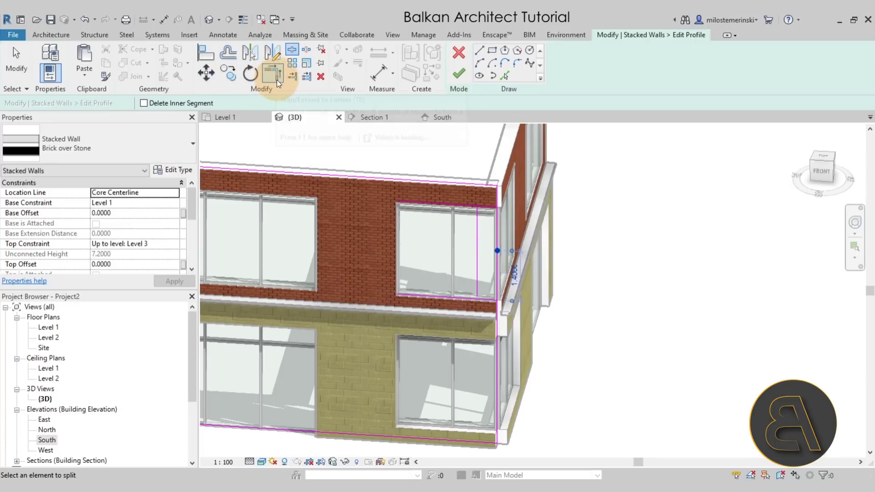
click(491, 210)
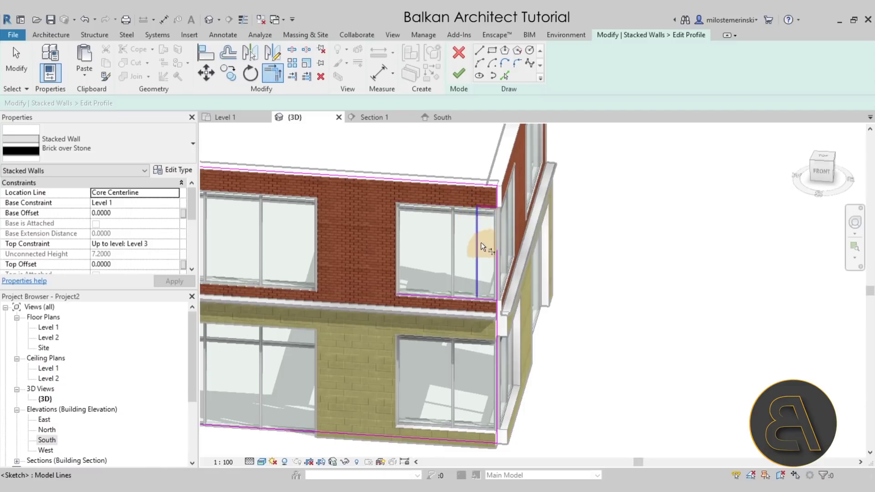
click(491, 297)
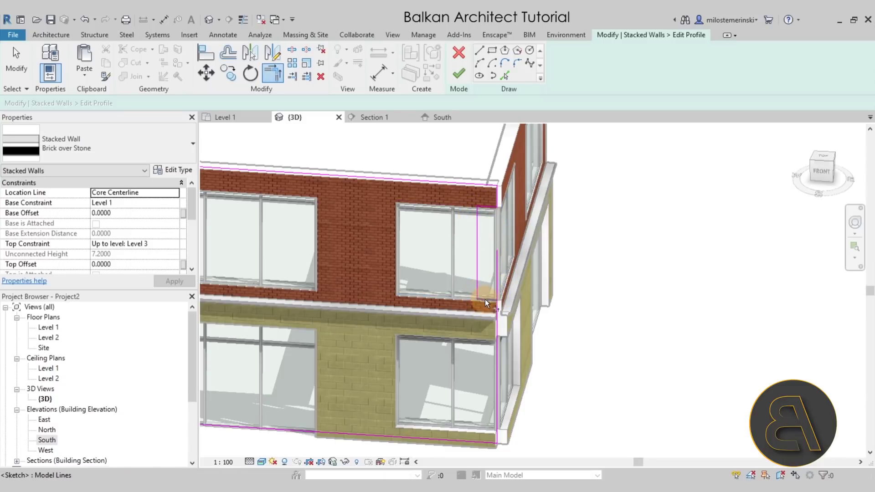
Finish the south stacked wall's profile edit and deselect the wall
key(Escape)
scroll(554, 296, down, 5)
shift+middle_drag(556, 301, 463, 157)
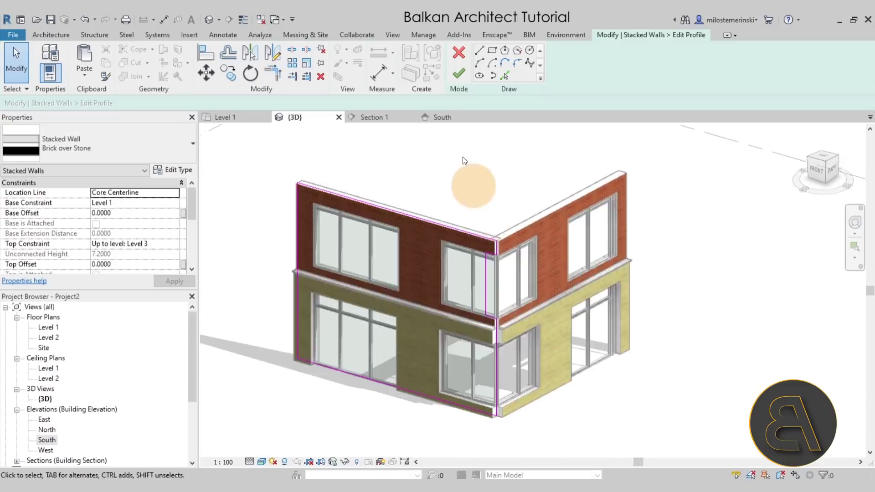
click(453, 74)
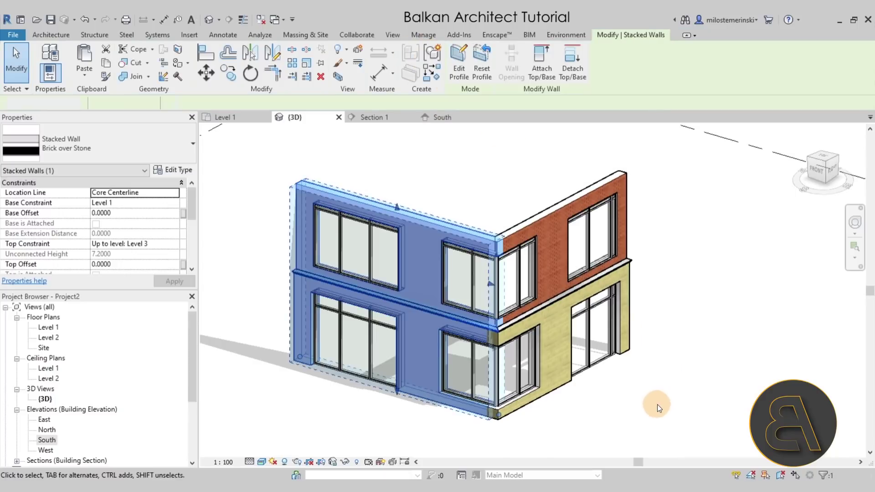
click(657, 403)
shift+middle_drag(675, 400, 608, 415)
scroll(496, 313, up, 5)
scroll(512, 310, down, 3)
shift+middle_drag(512, 309, 570, 380)
scroll(580, 390, down, 3)
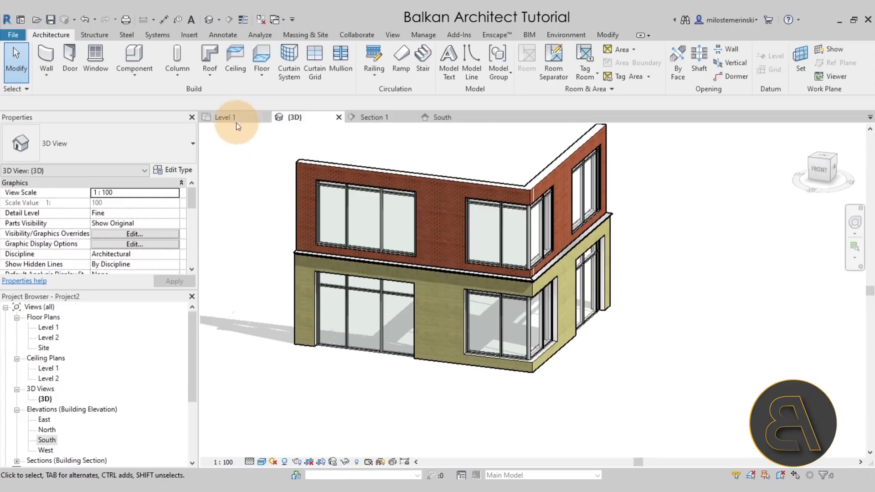
In the Level 2 plan, create a Generic 300mm floor with a rectangular boundary 7.84 m deep along the walls' inner faces
double_click(48, 337)
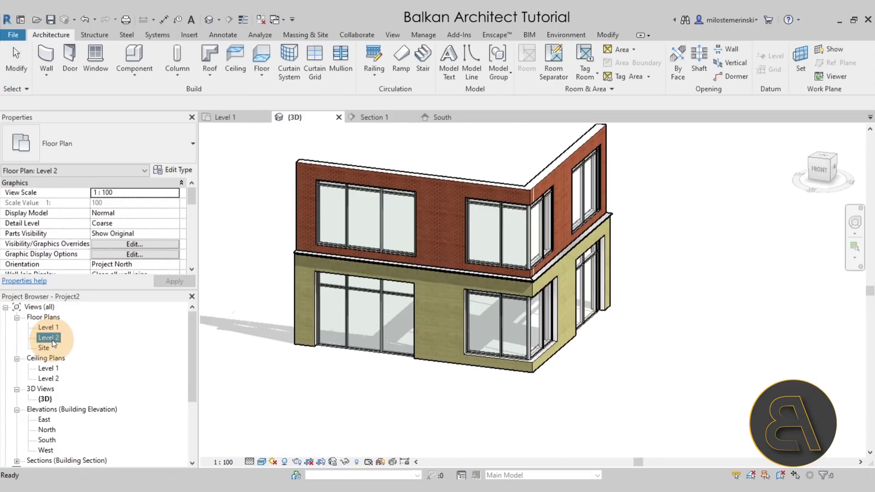
scroll(583, 276, up, 3)
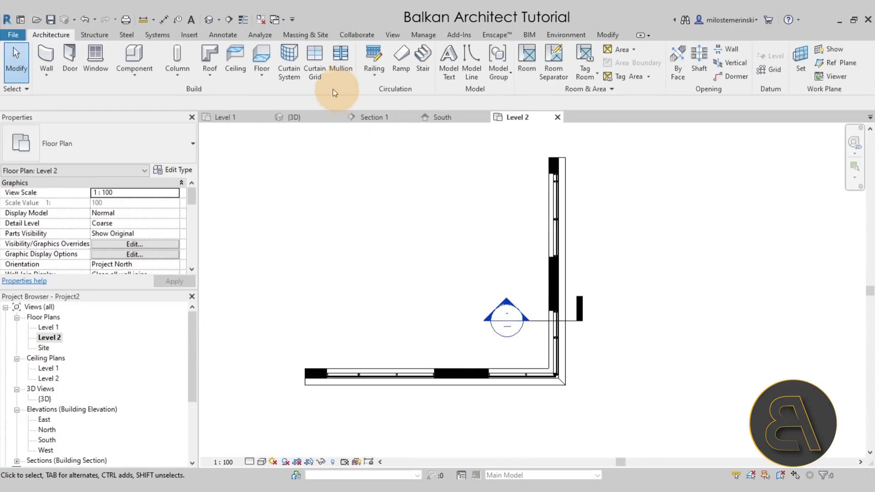
click(261, 56)
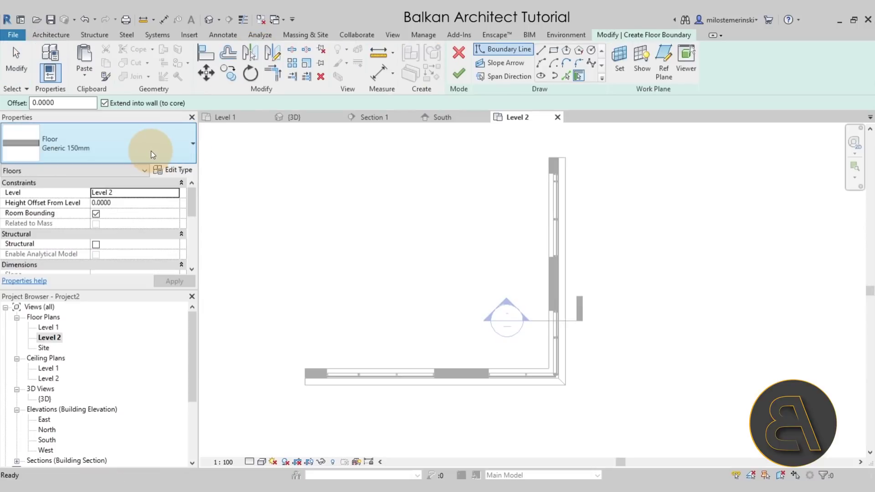
click(98, 139)
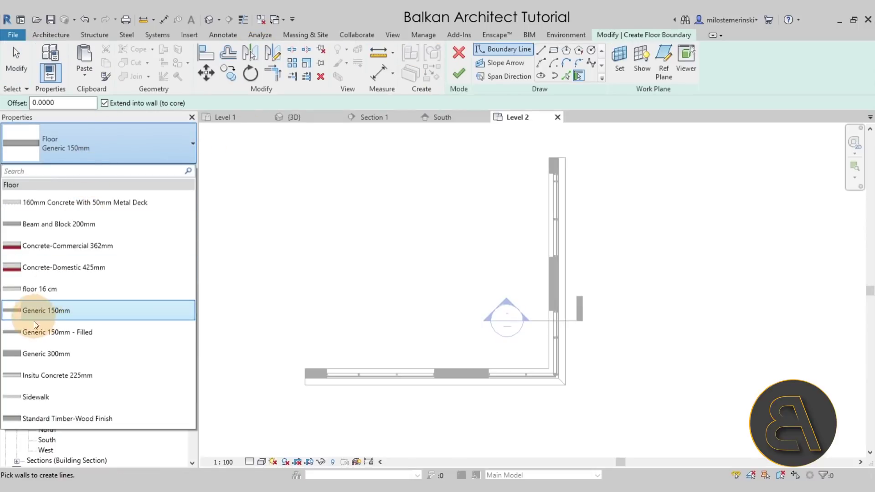
click(29, 356)
click(554, 50)
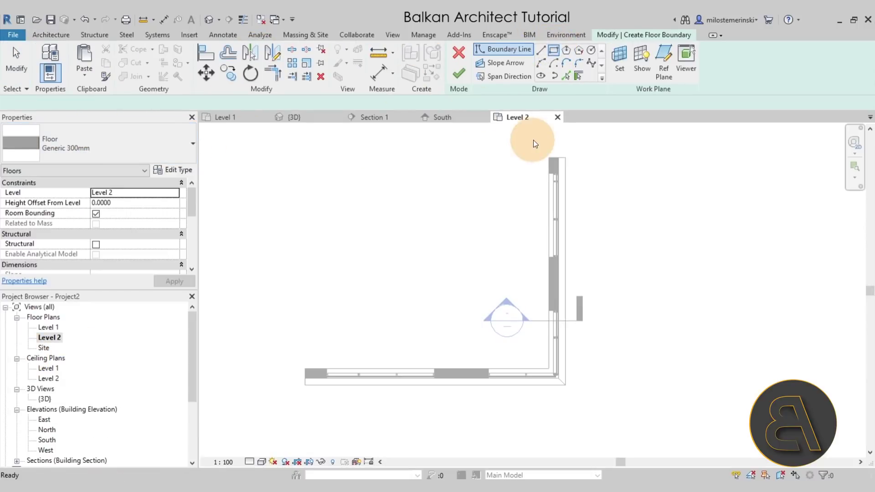
mouse_move(542, 157)
mouse_down()
mouse_move(552, 157)
mouse_move(322, 333)
mouse_move(301, 367)
mouse_up()
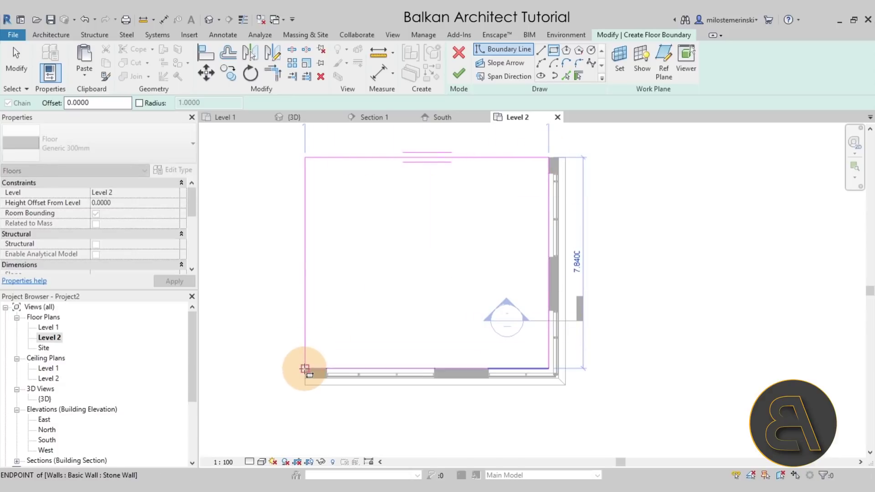
click(458, 75)
In the 3D view, copy the Level 2 floor, paste it aligned to Level 1, and deselect it
click(319, 117)
shift+middle_drag(434, 178, 409, 266)
click(658, 334)
click(409, 266)
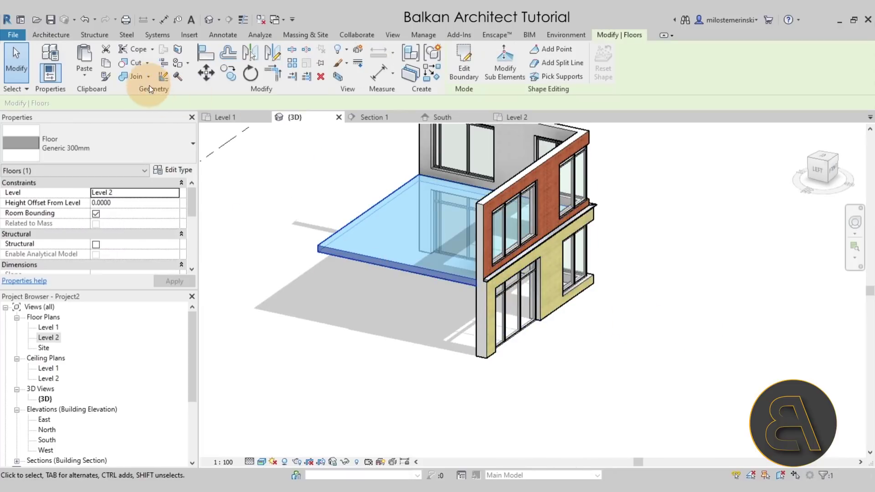
click(84, 73)
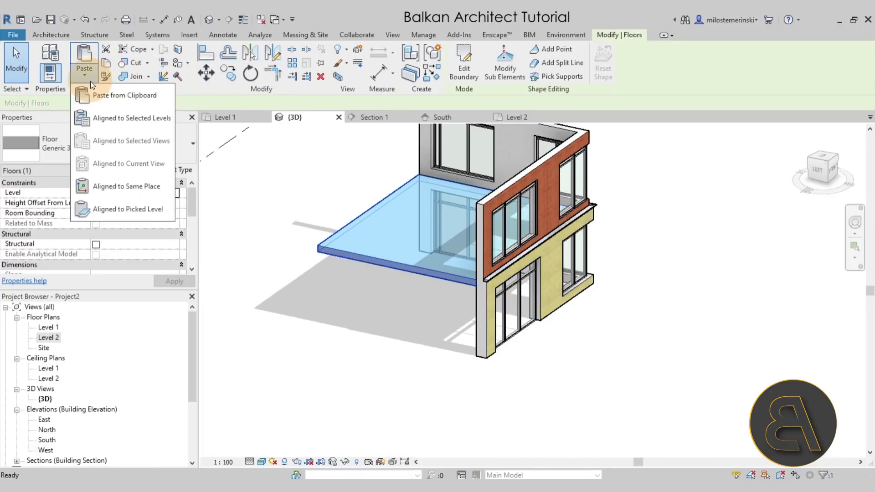
click(102, 119)
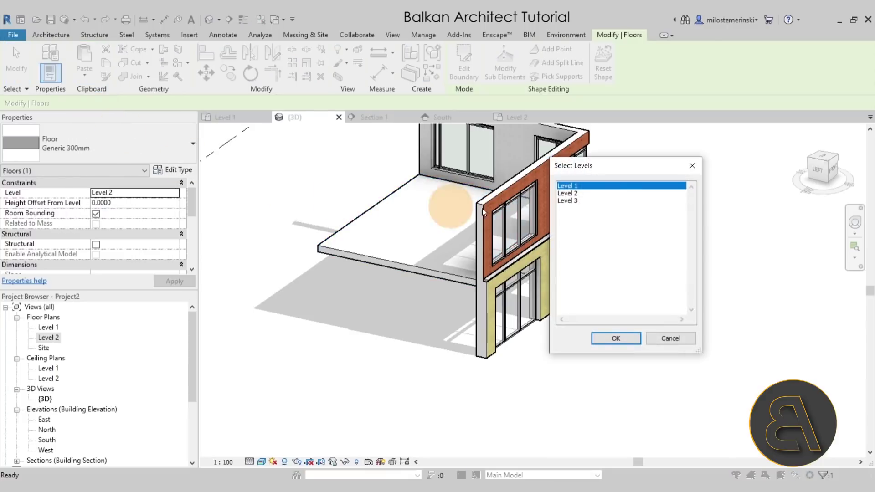
click(615, 338)
click(566, 369)
shift+middle_drag(566, 369, 452, 360)
click(555, 371)
shift+middle_drag(594, 379, 571, 338)
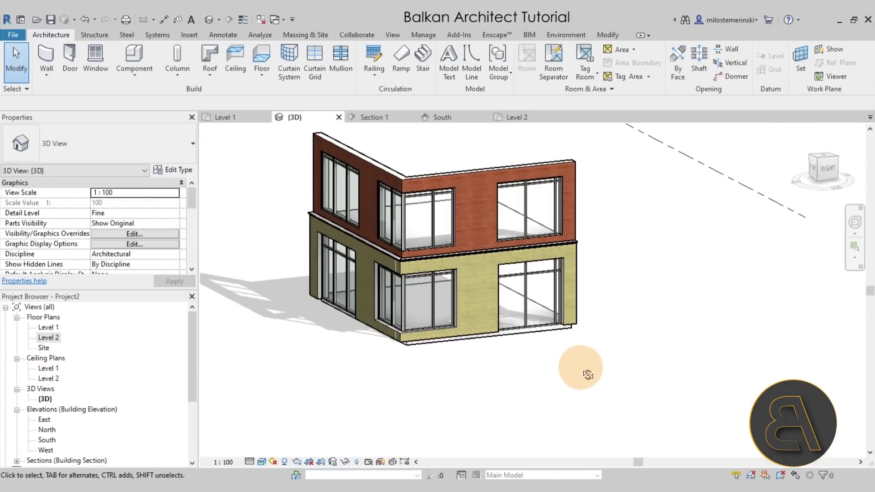
shift+middle_drag(579, 371, 672, 371)
scroll(564, 315, up, 5)
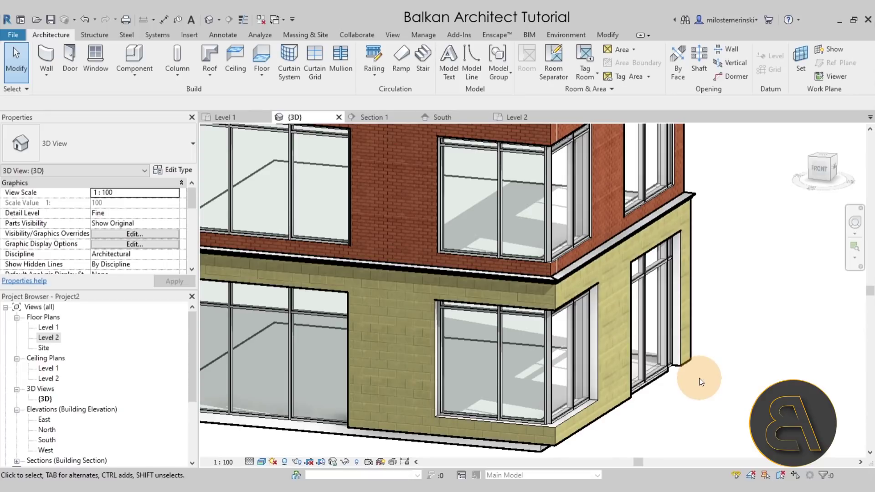
scroll(667, 316, down, 5)
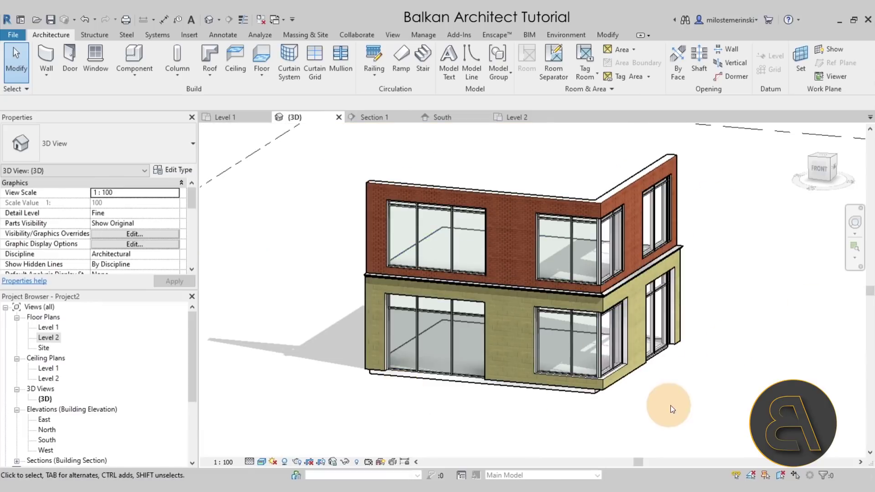